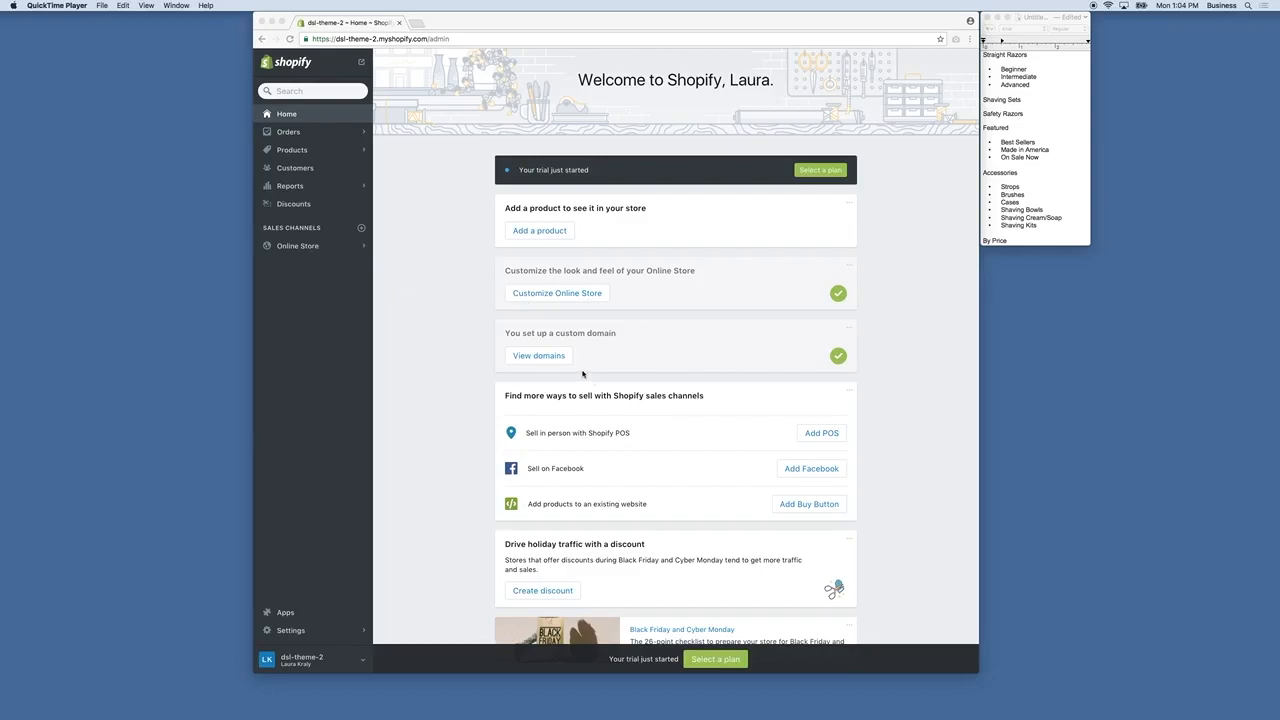
# - Review the store's domain settings and return to the admin home page
pyautogui.click(548, 357)
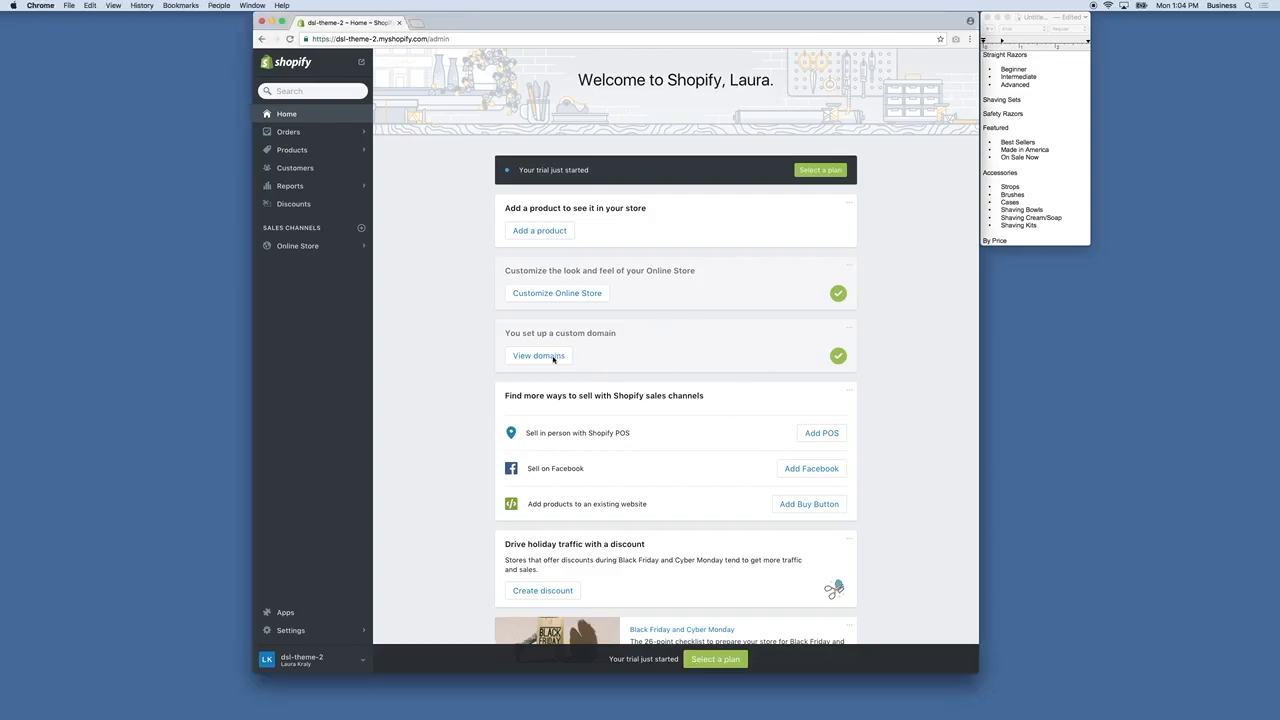
pyautogui.click(547, 357)
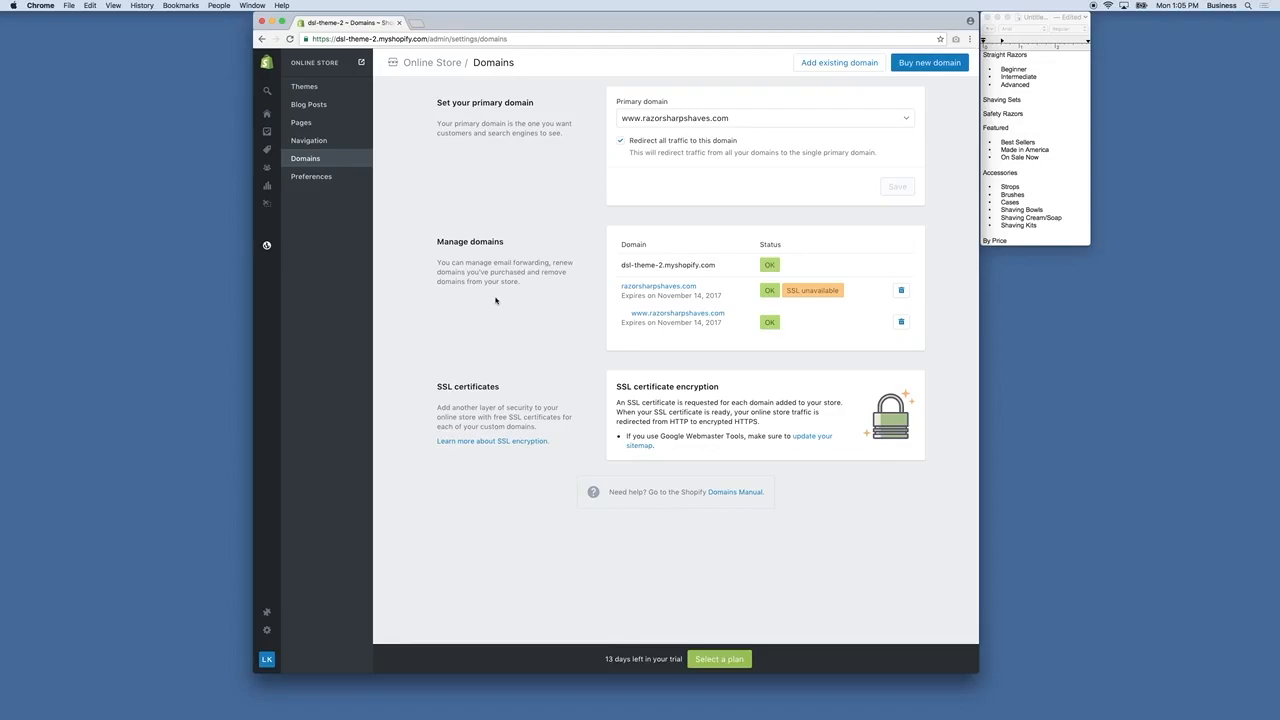
pyautogui.moveTo(266, 113)
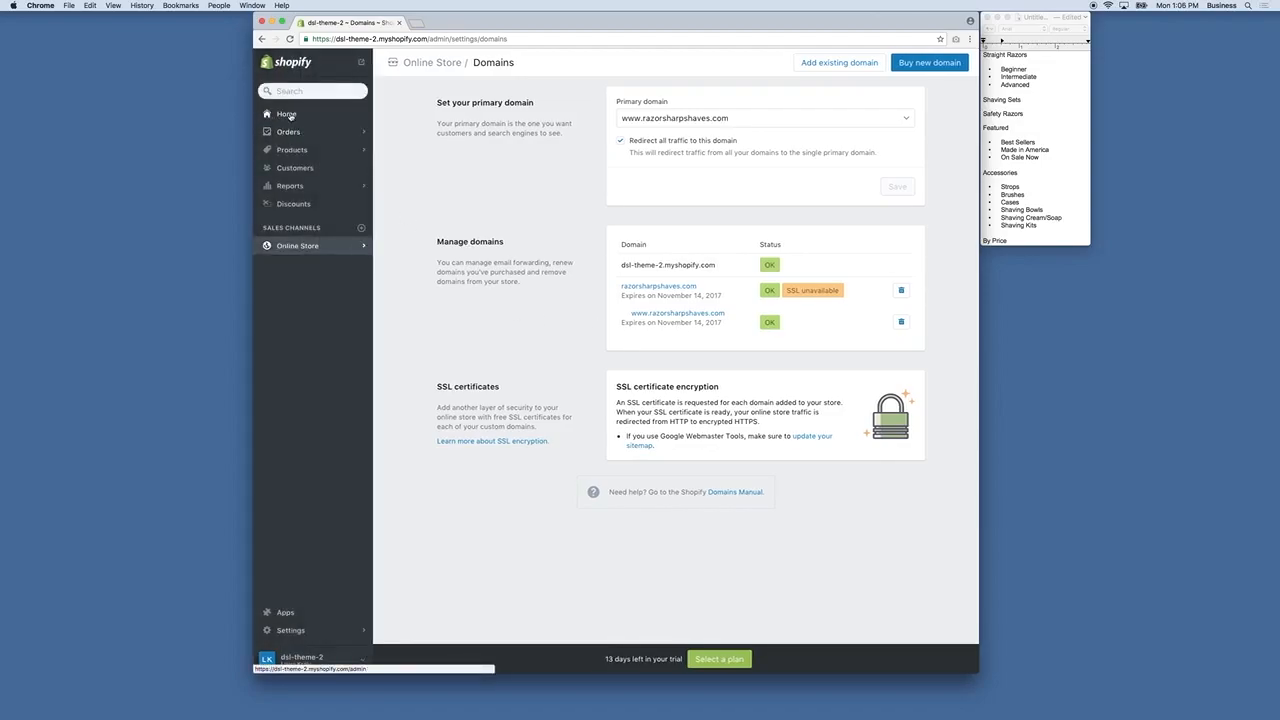
pyautogui.click(289, 116)
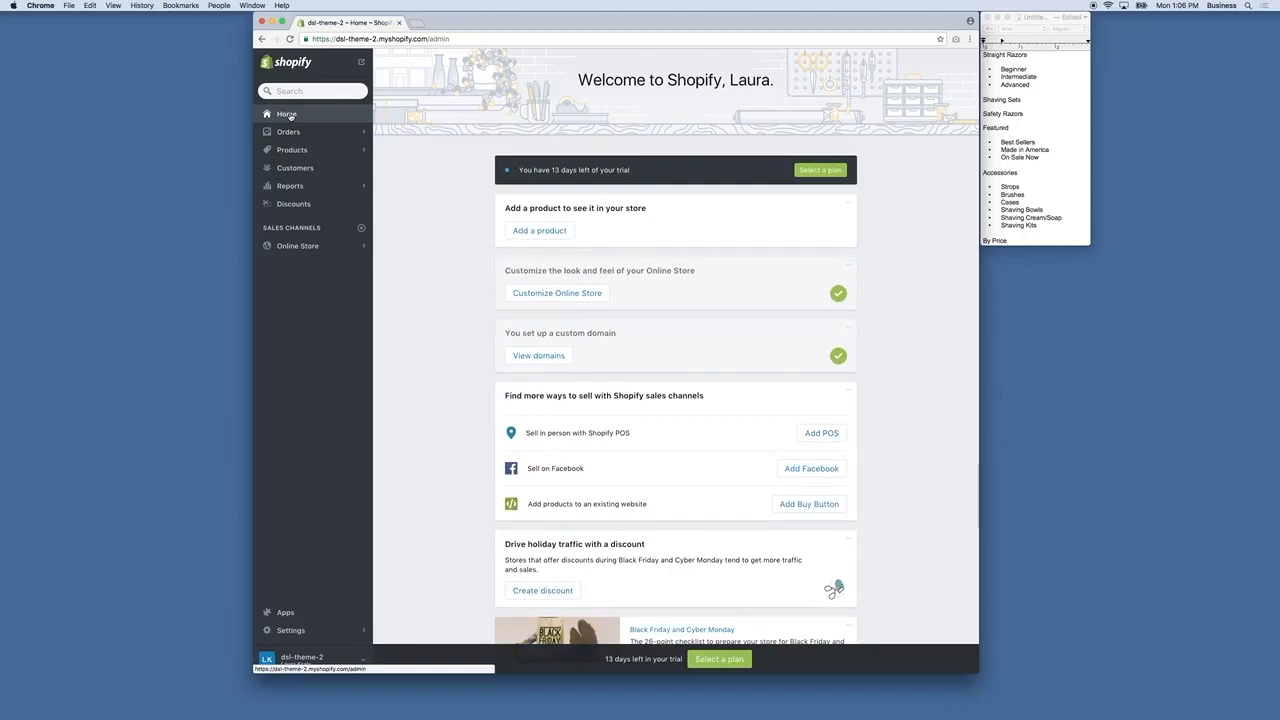
# - Open wayfair.com in a new browser window and dismiss its email sign-up offer
pyautogui.press('super+n')
pyautogui.write('wayfair')
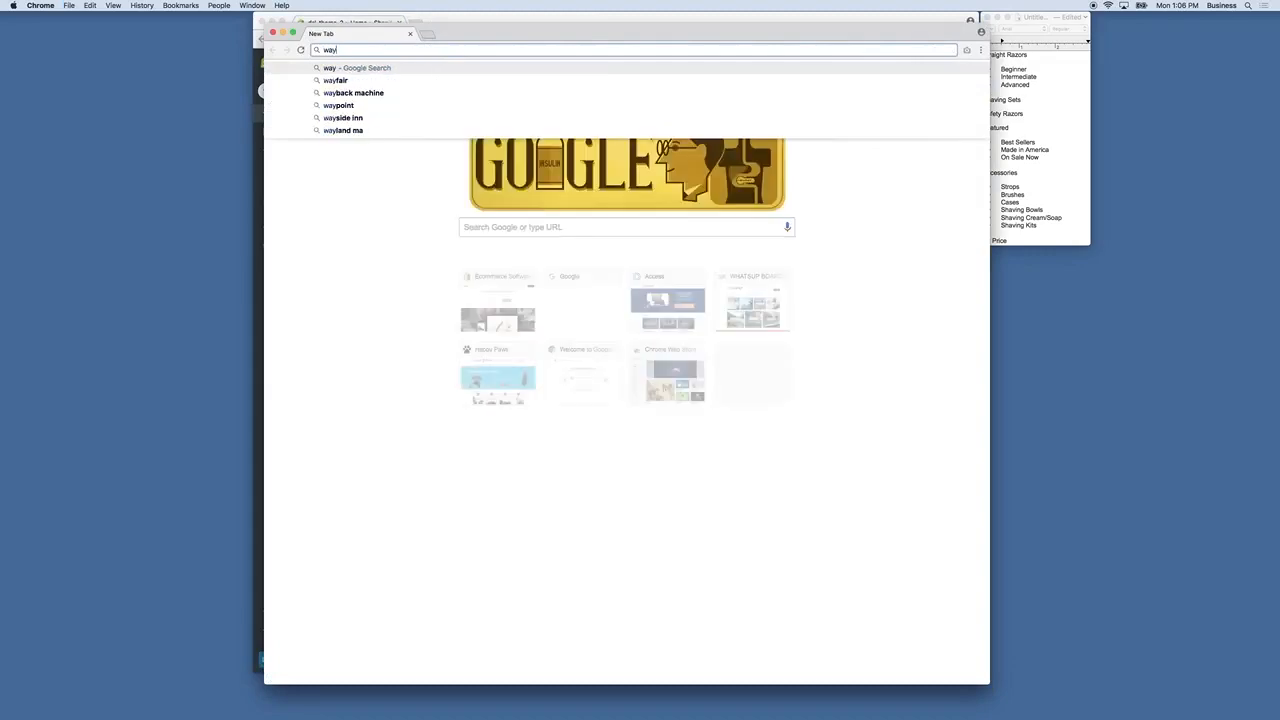
pyautogui.write('.com')
pyautogui.press('Return')
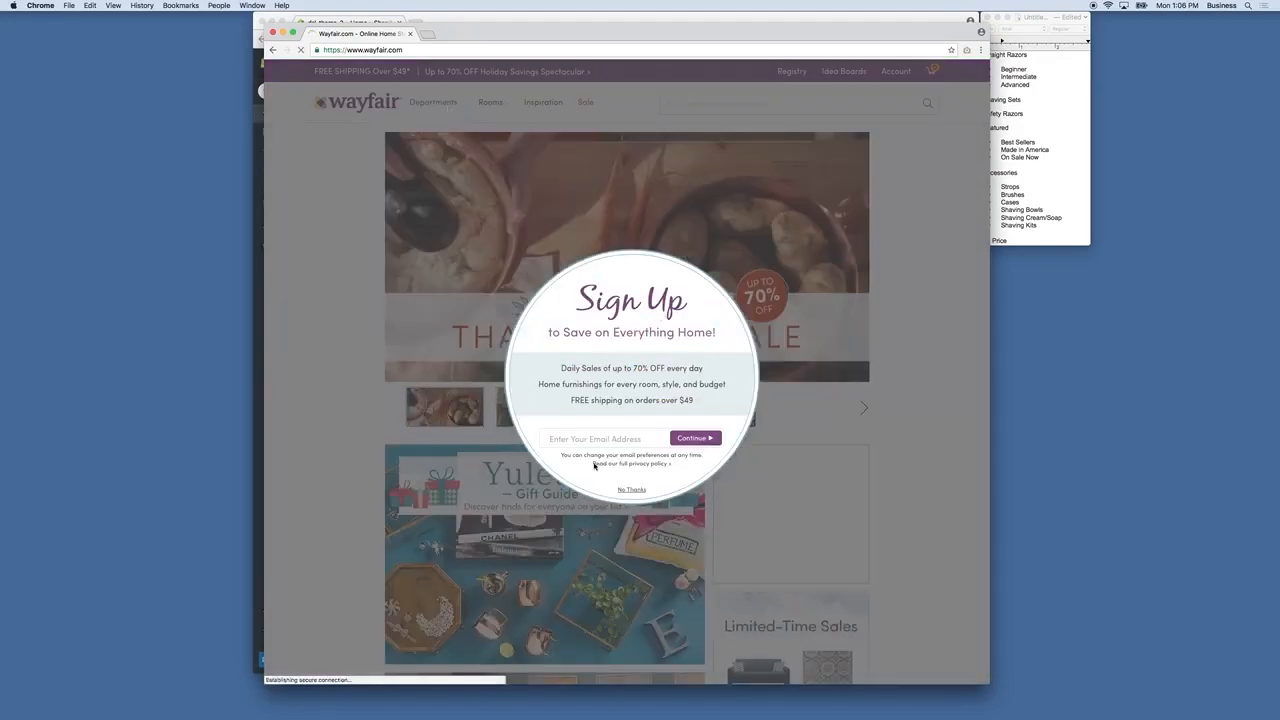
pyautogui.click(631, 489)
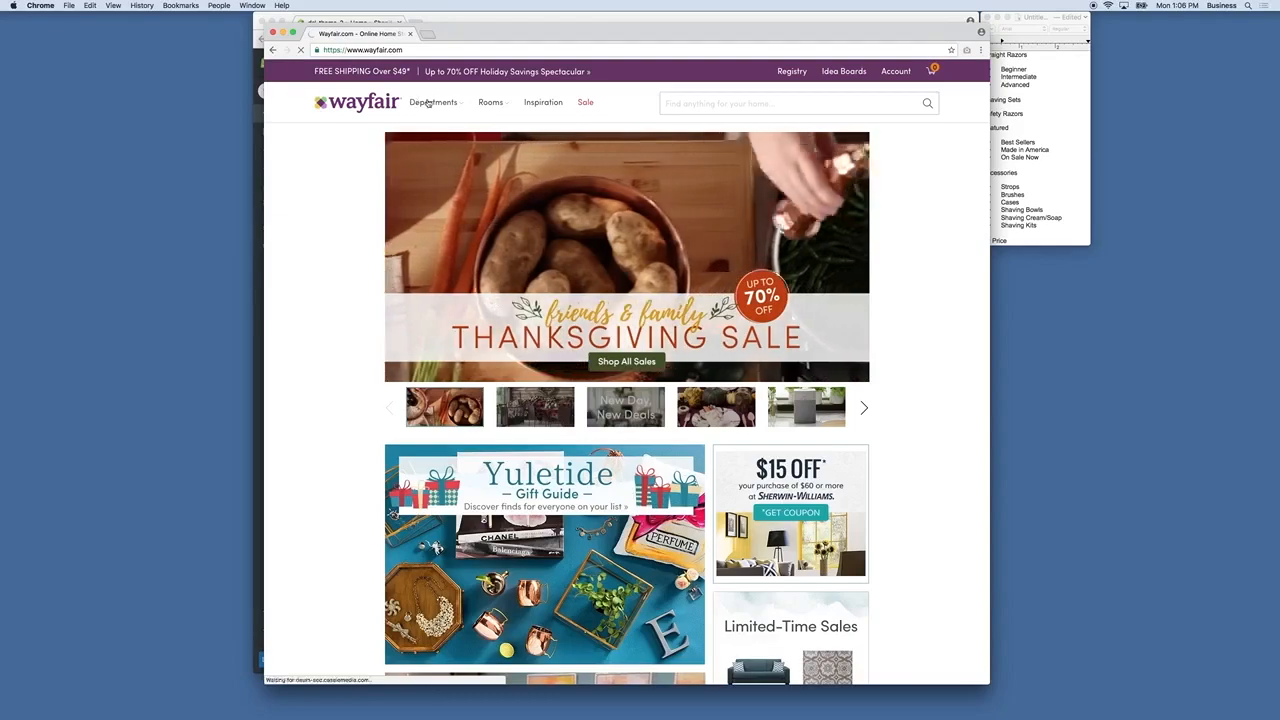
# - Examine how Wayfair's Departments are organised into categories and subcategories such as Furniture and Rugs, and close the site
pyautogui.moveTo(433, 102)
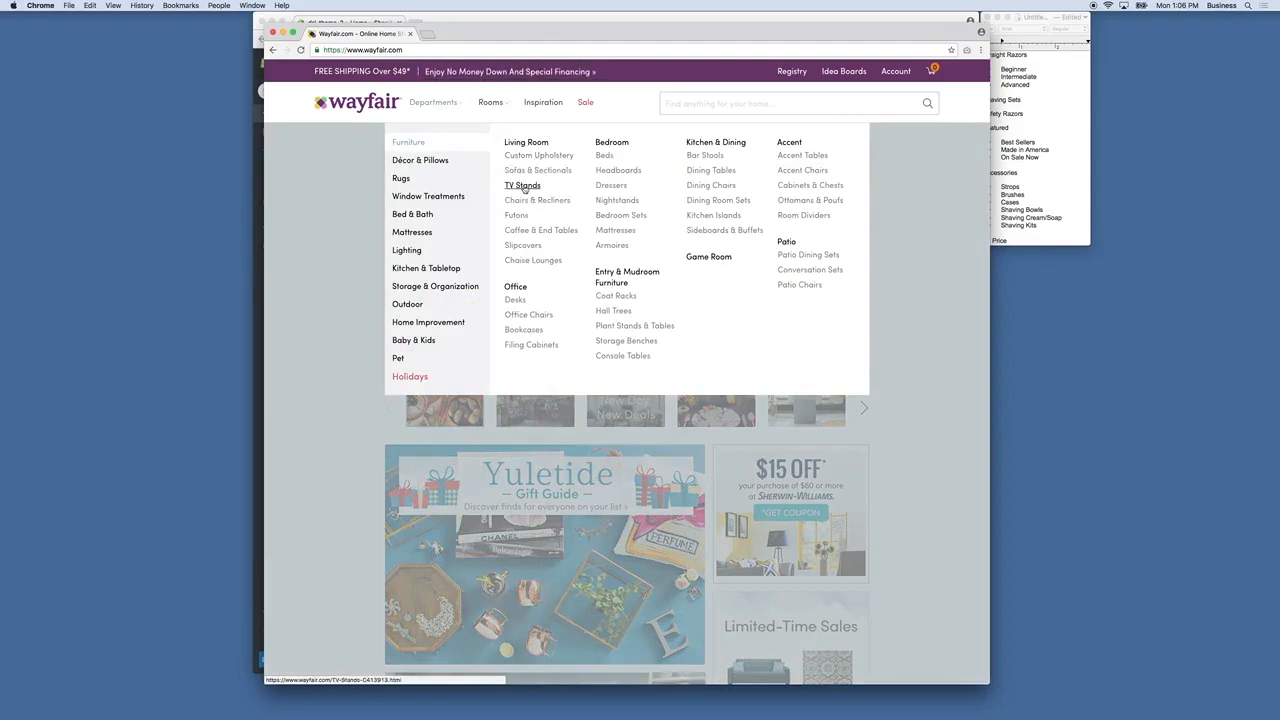
pyautogui.moveTo(404, 187)
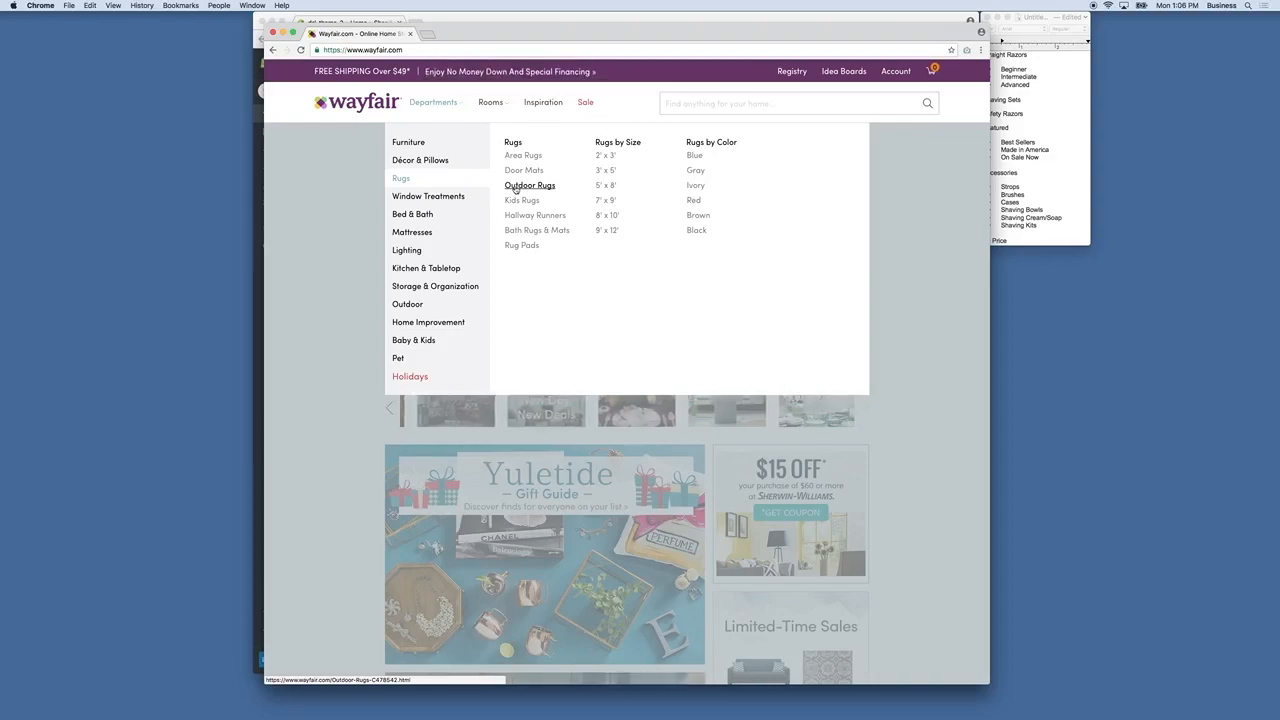
pyautogui.moveTo(456, 197)
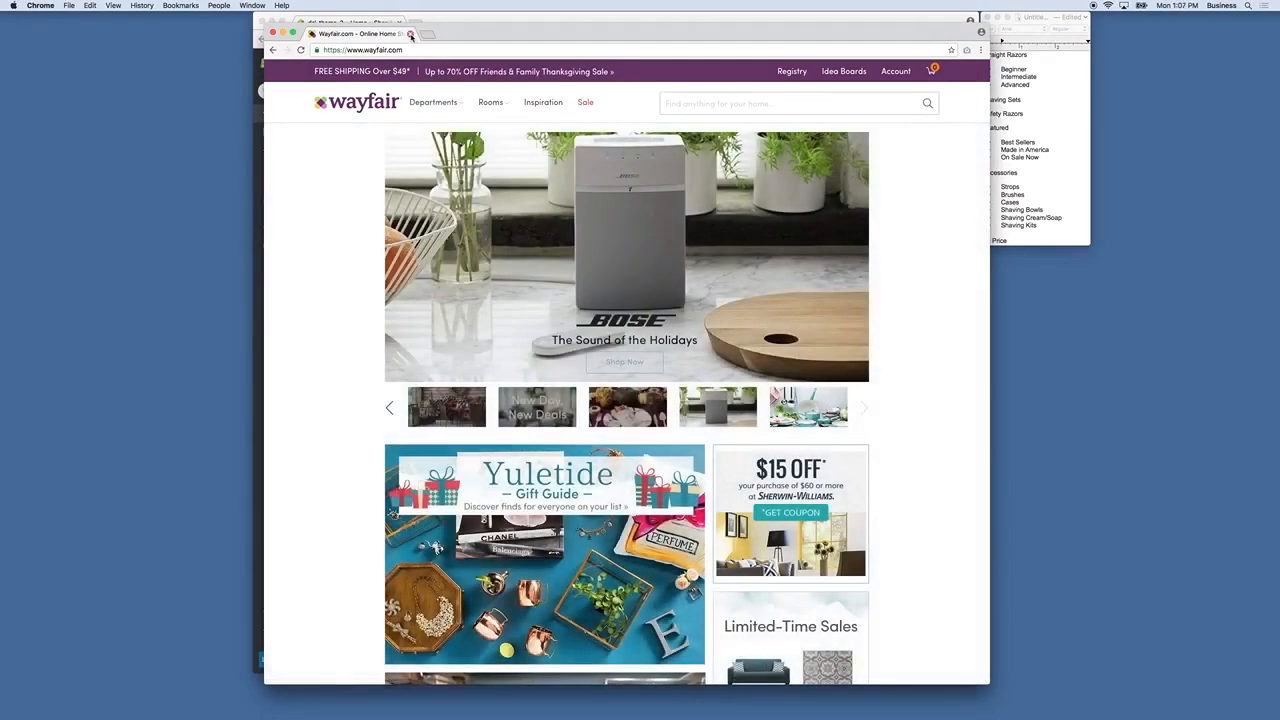
pyautogui.click(410, 35)
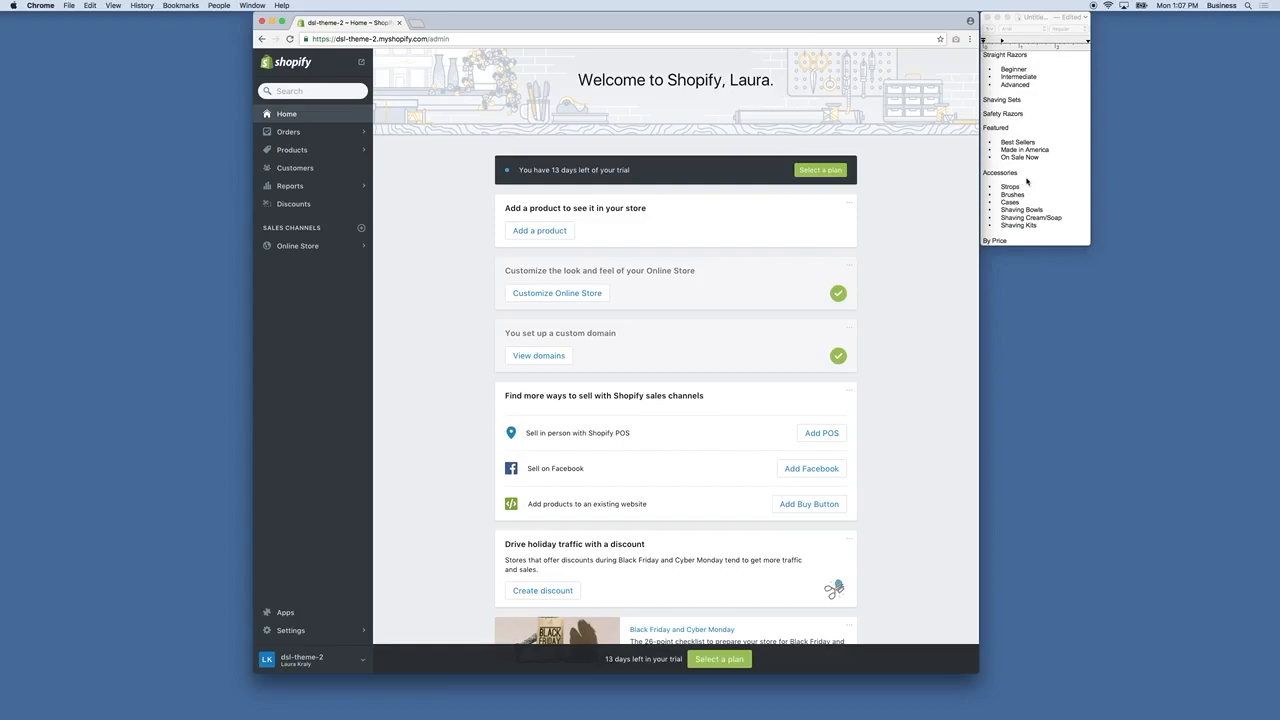
# - Switch to TextEdit and enlarge the category outline window to show the full list through Brands
pyautogui.click(1026, 180)
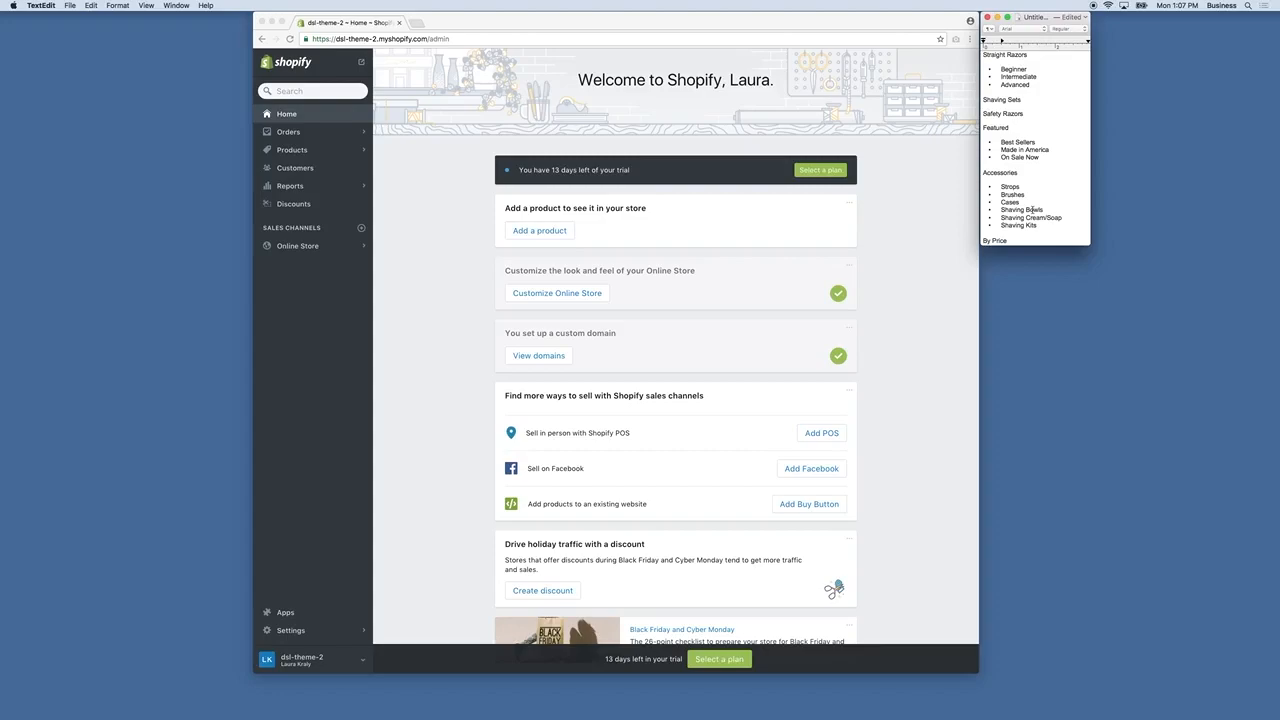
pyautogui.moveTo(1030, 245); pyautogui.dragTo(1021, 387)
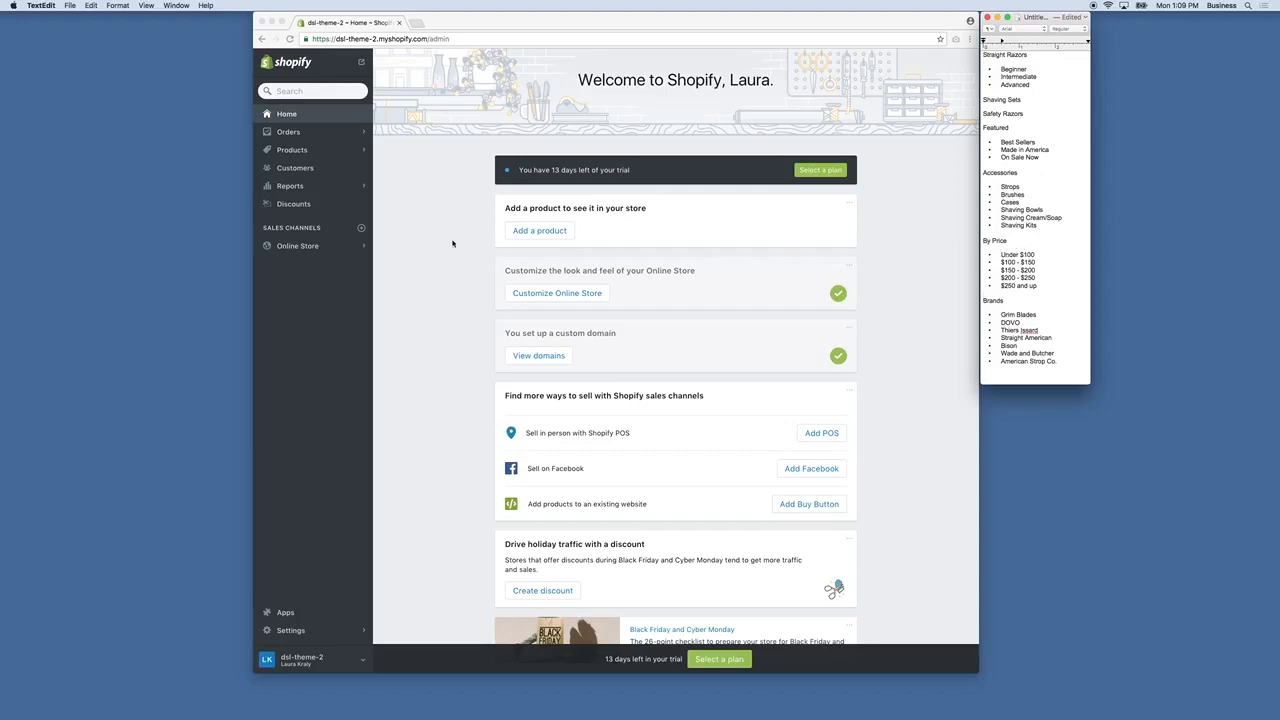
# - Switch to Chrome and open the Shopify store's list of product collections
pyautogui.click(289, 253)
pyautogui.click(289, 250)
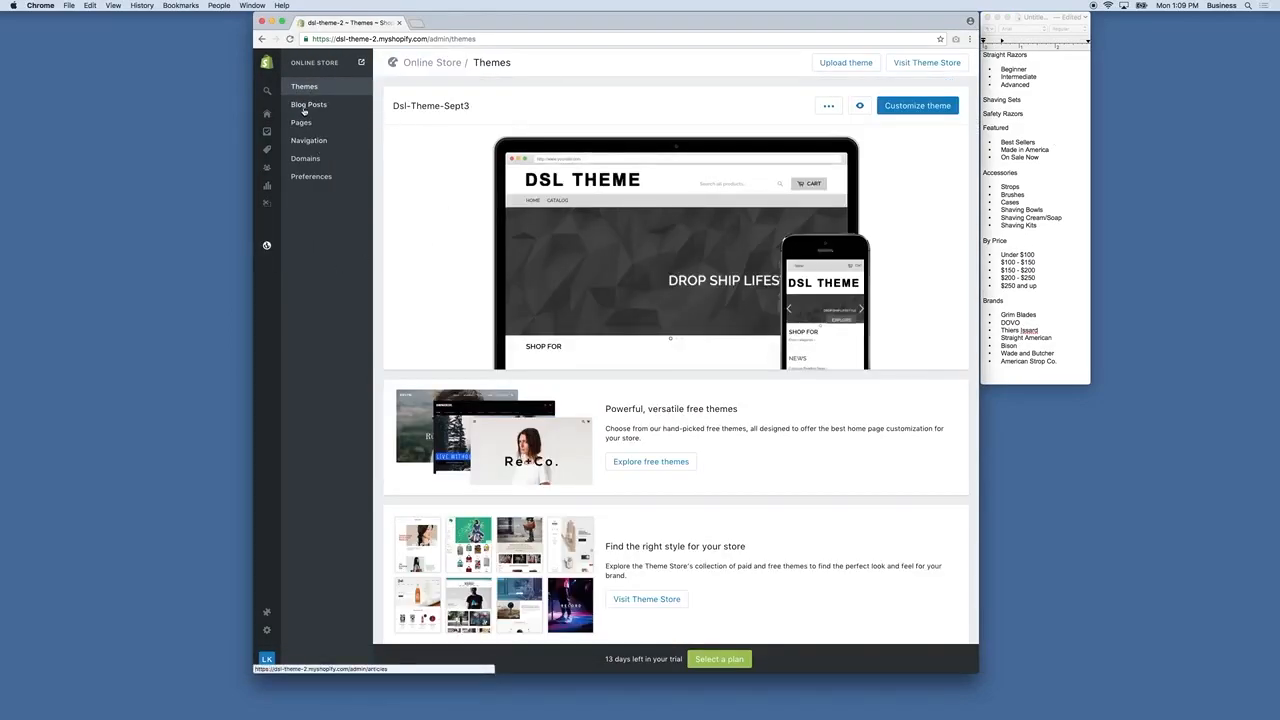
pyautogui.moveTo(266, 148)
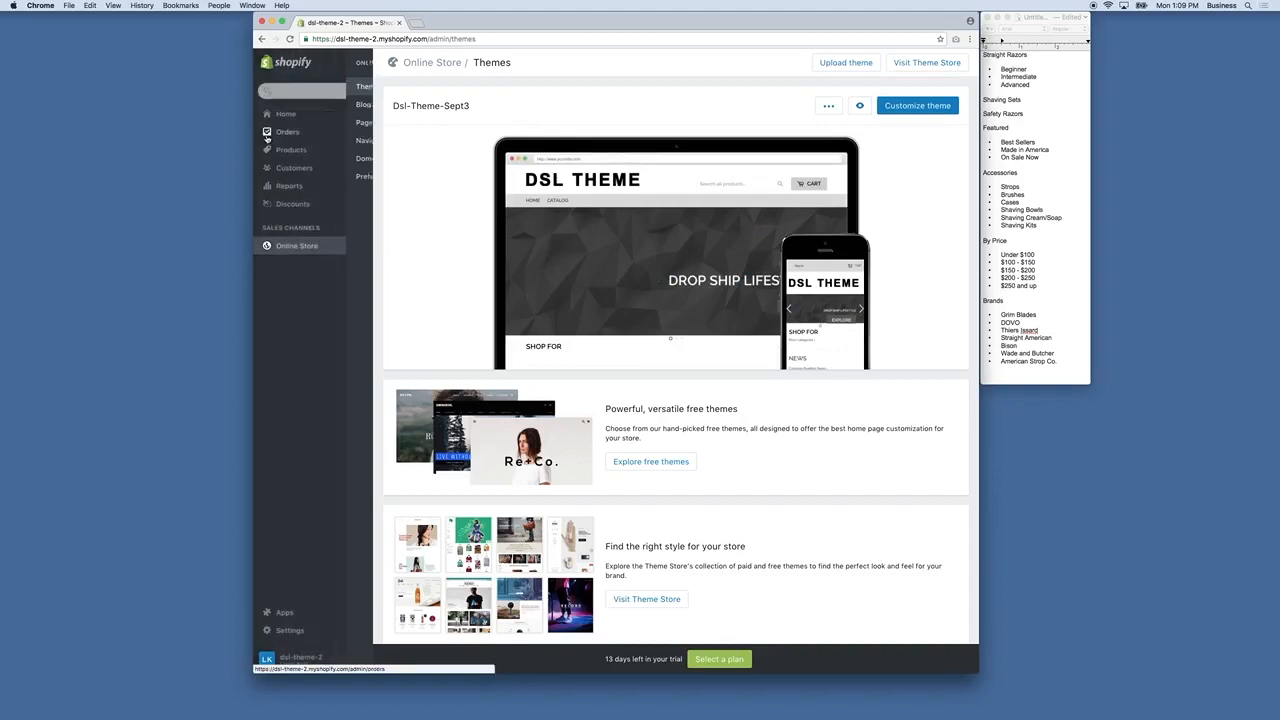
pyautogui.click(298, 152)
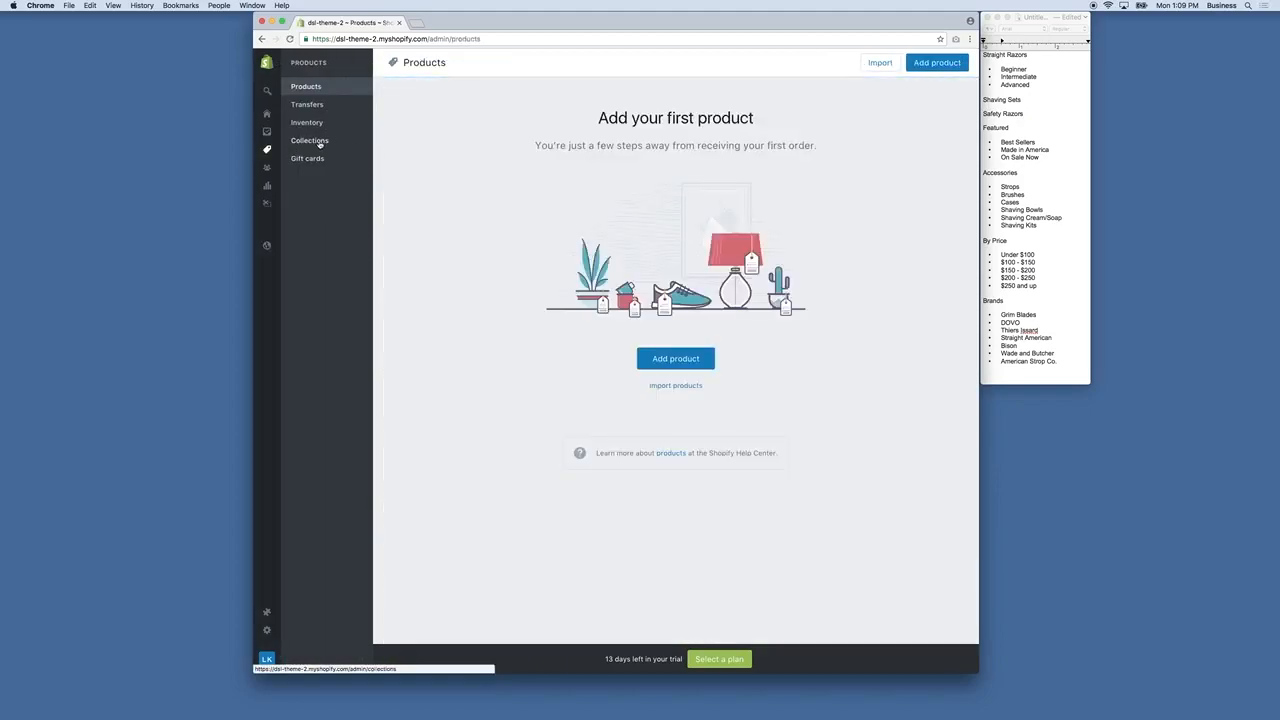
pyautogui.click(320, 143)
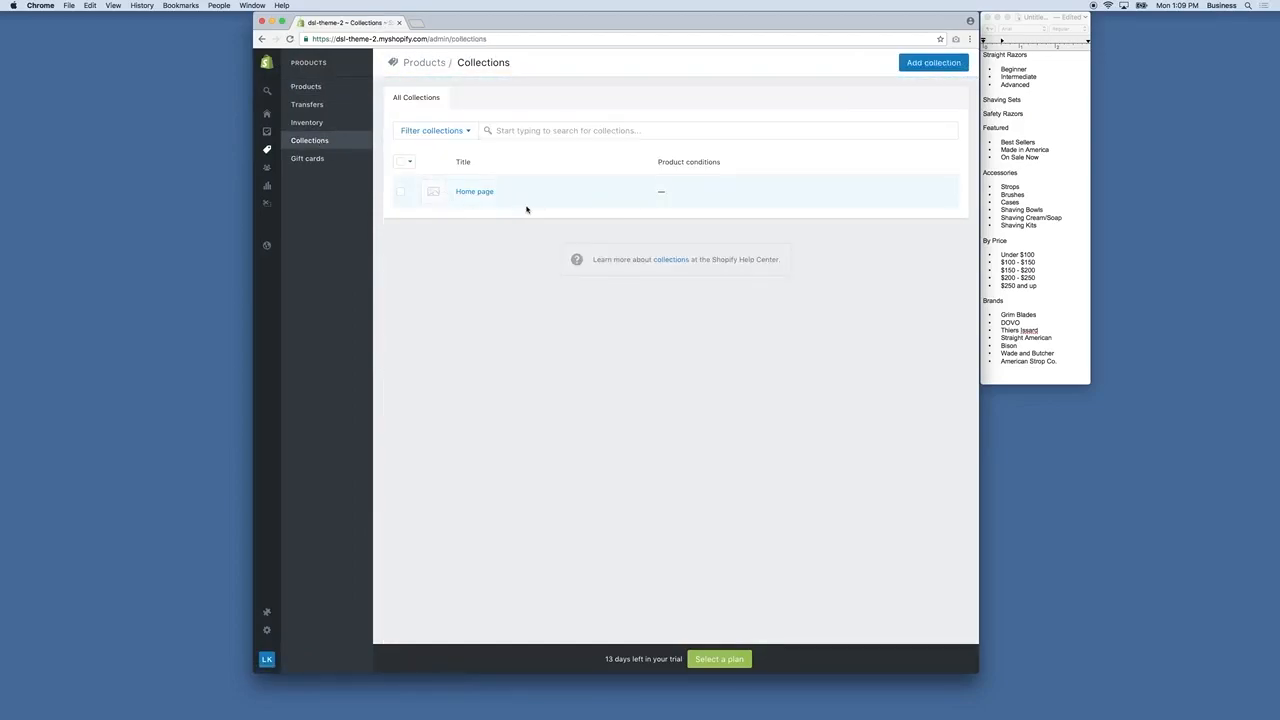
# - Delete the default Home page collection
pyautogui.click(400, 193)
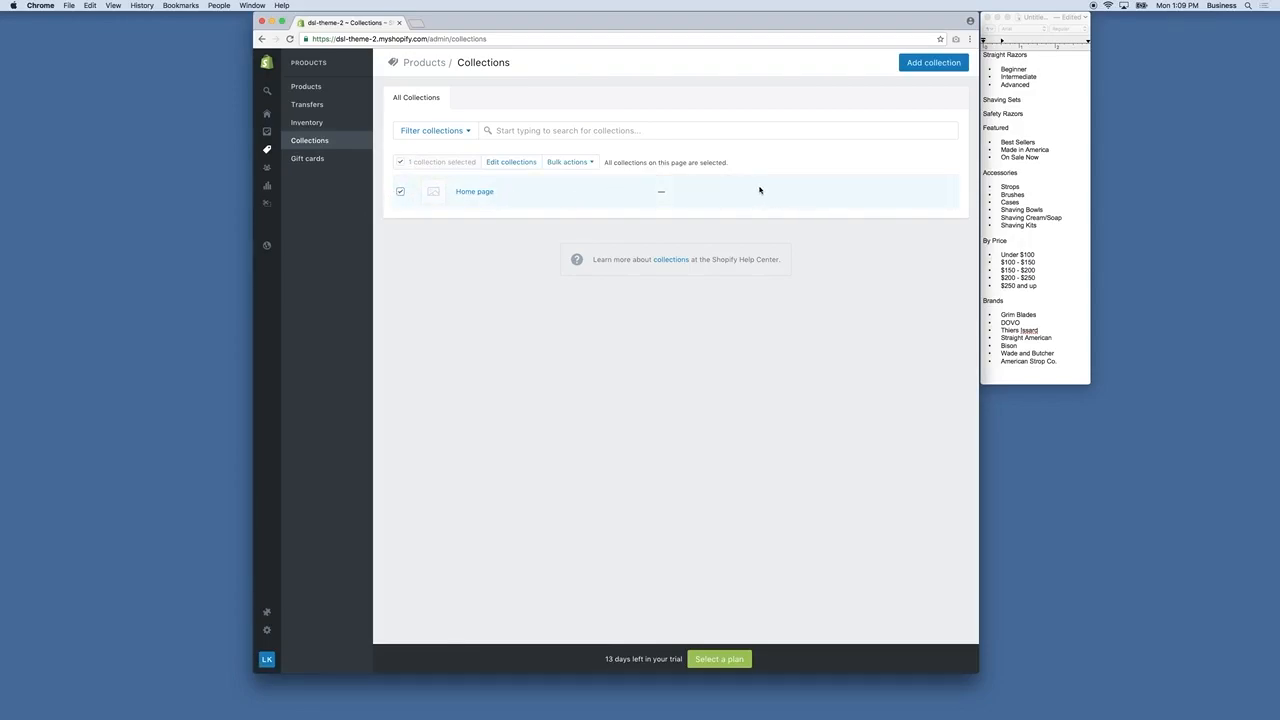
pyautogui.click(585, 166)
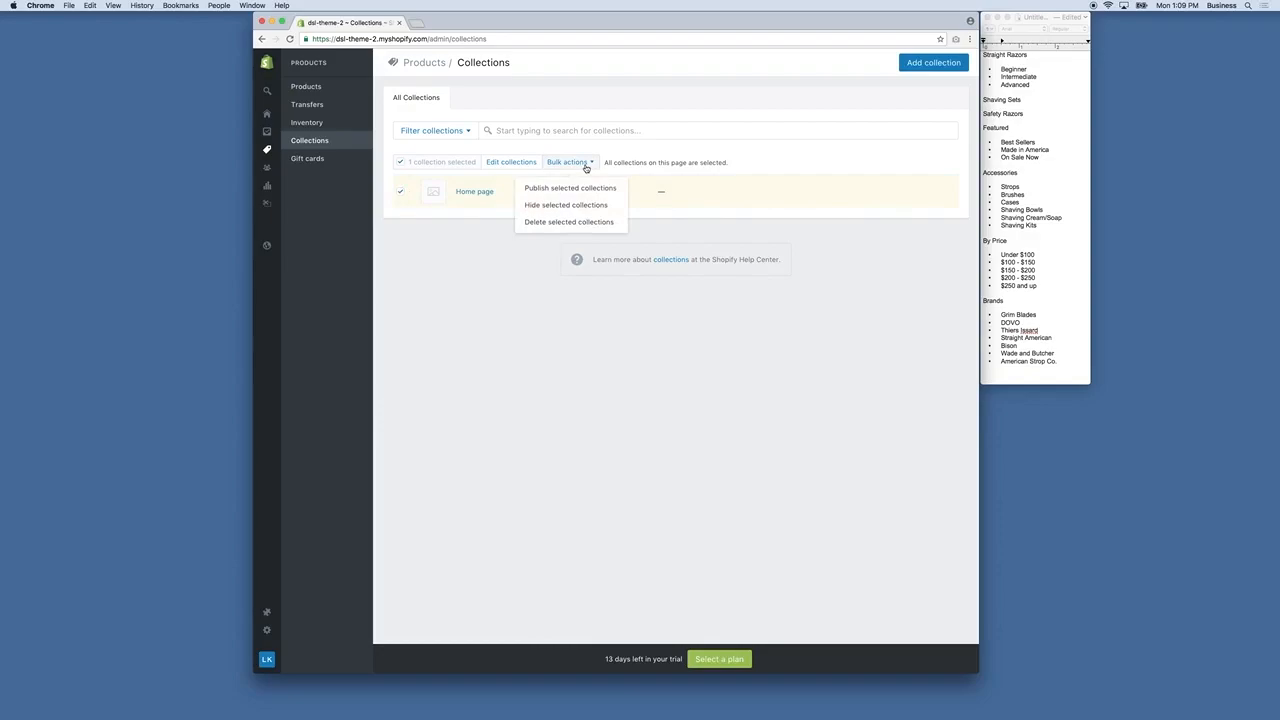
pyautogui.click(570, 221)
pyautogui.click(742, 178)
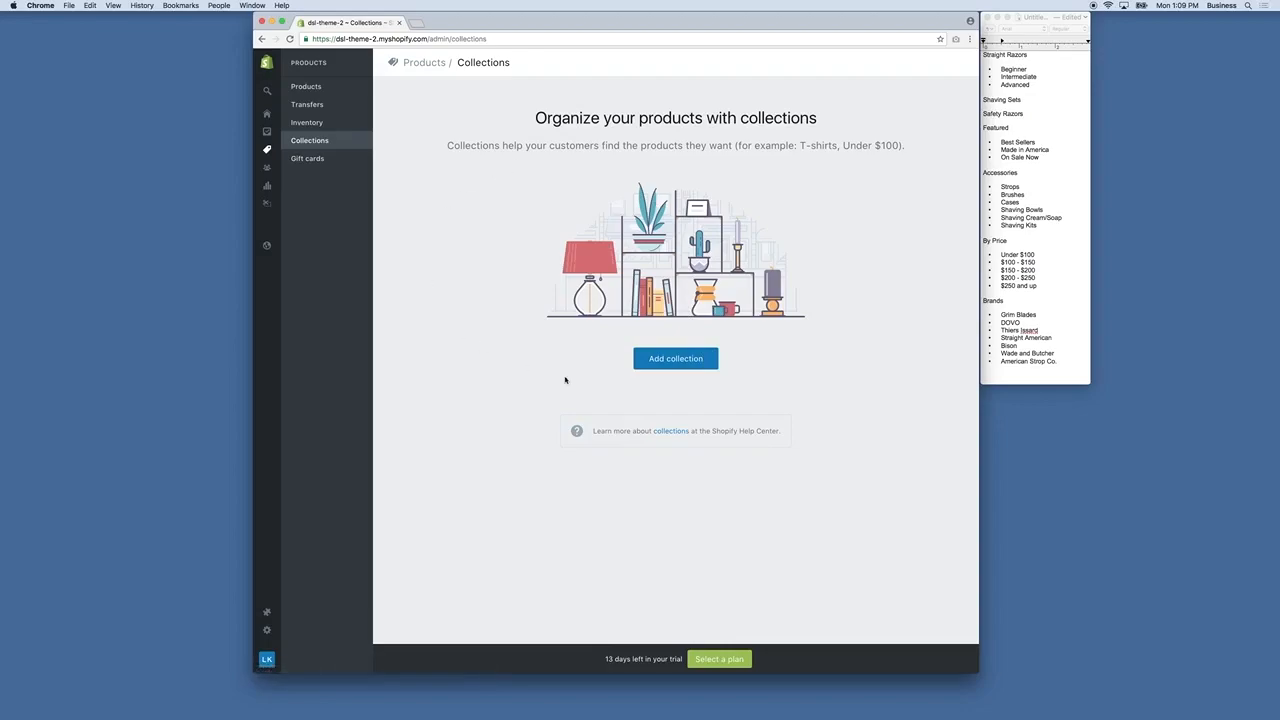
# - Start a new product collection and title it "Straight Razors"
pyautogui.moveTo(266, 247)
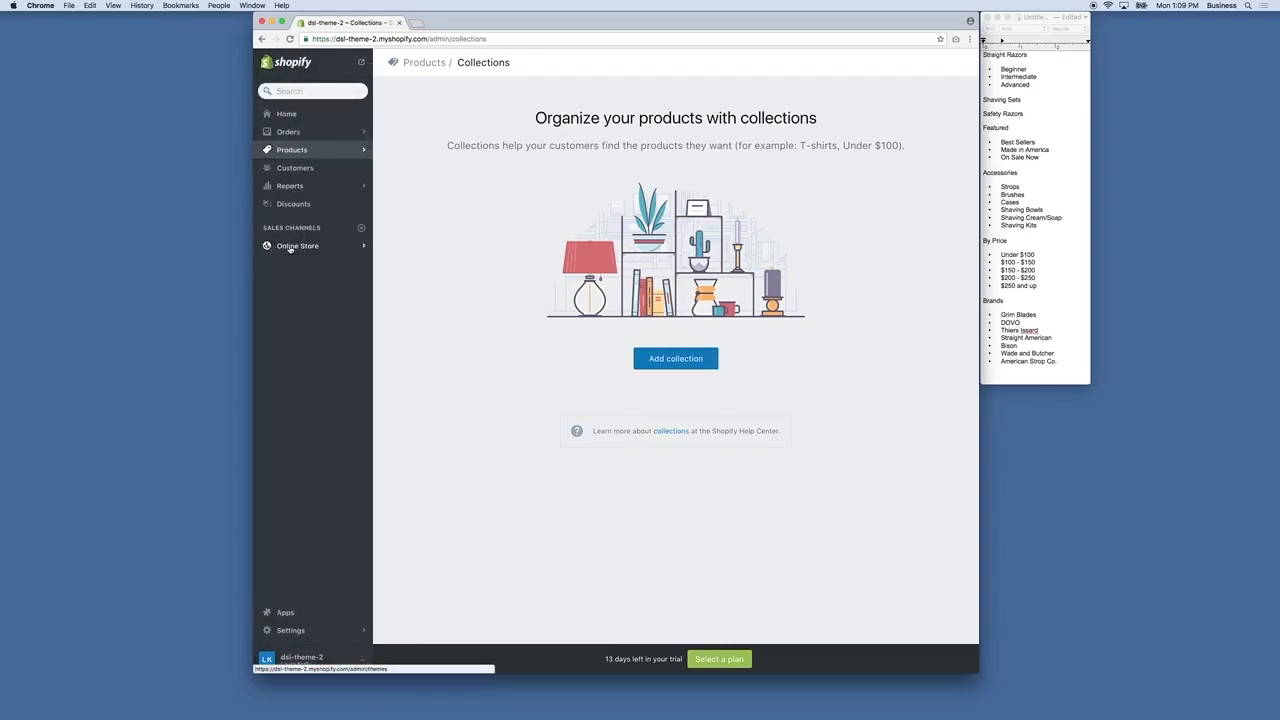
pyautogui.click(291, 150)
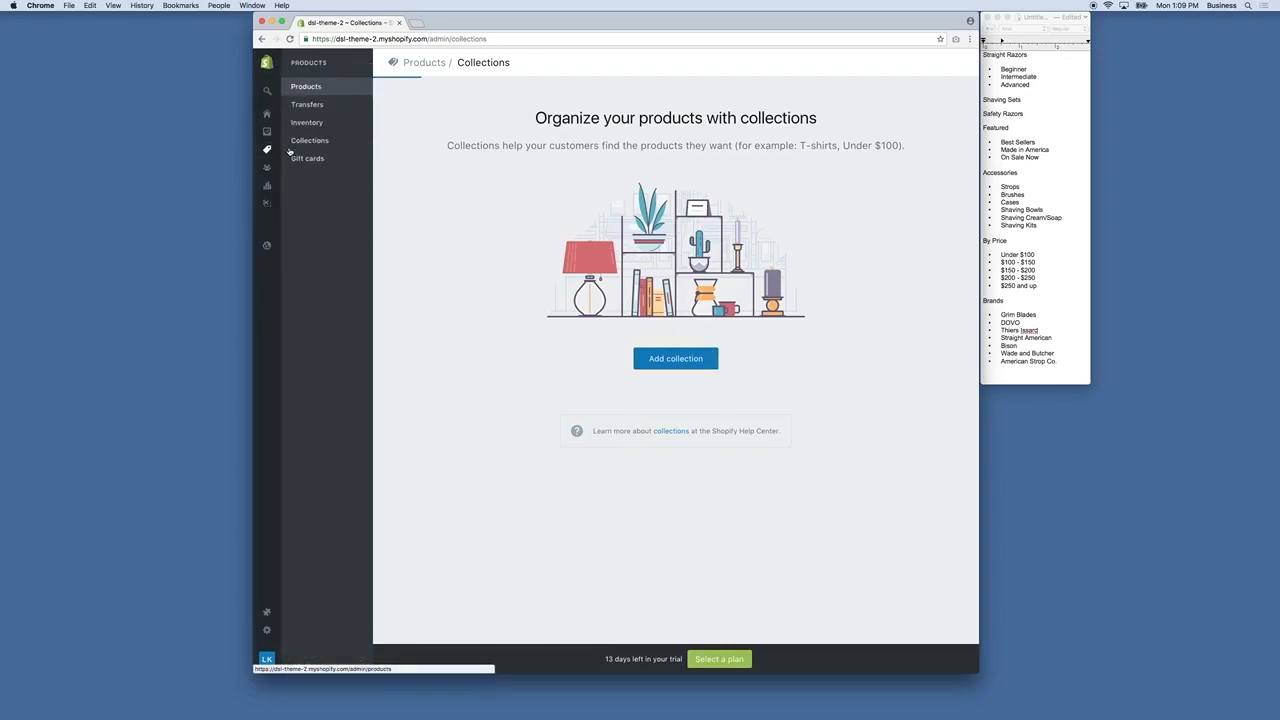
pyautogui.click(310, 142)
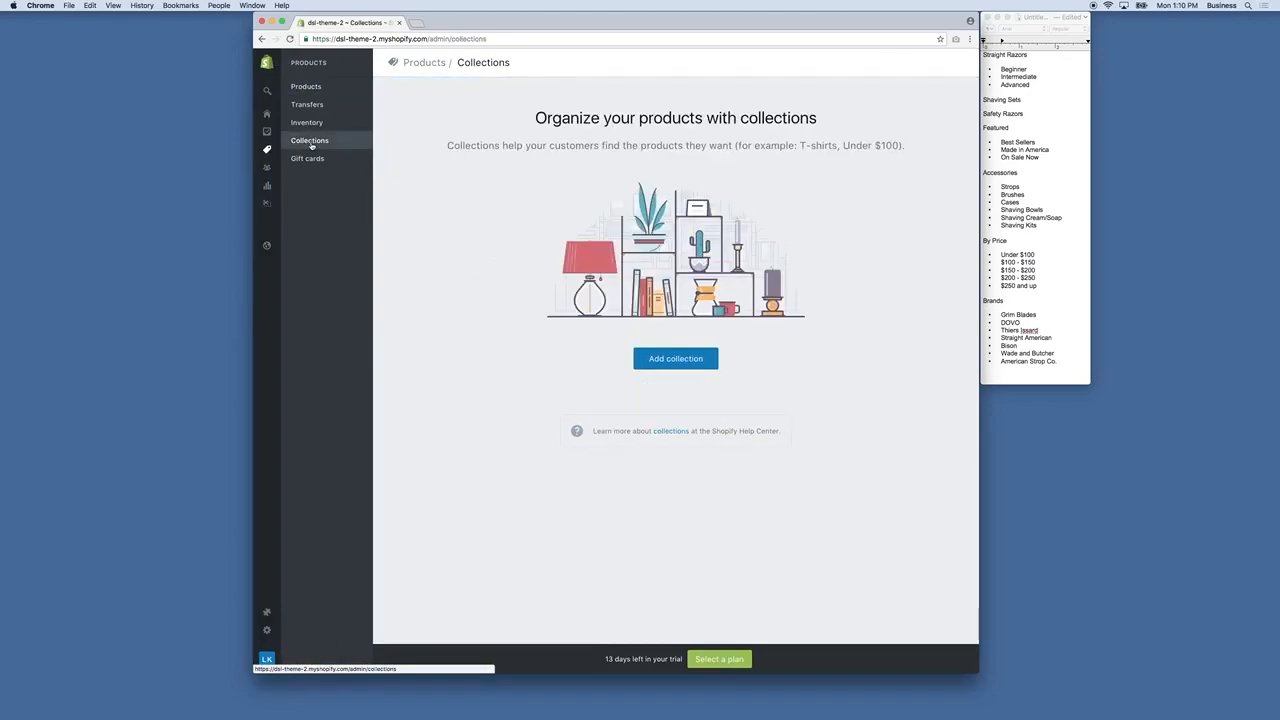
pyautogui.click(695, 359)
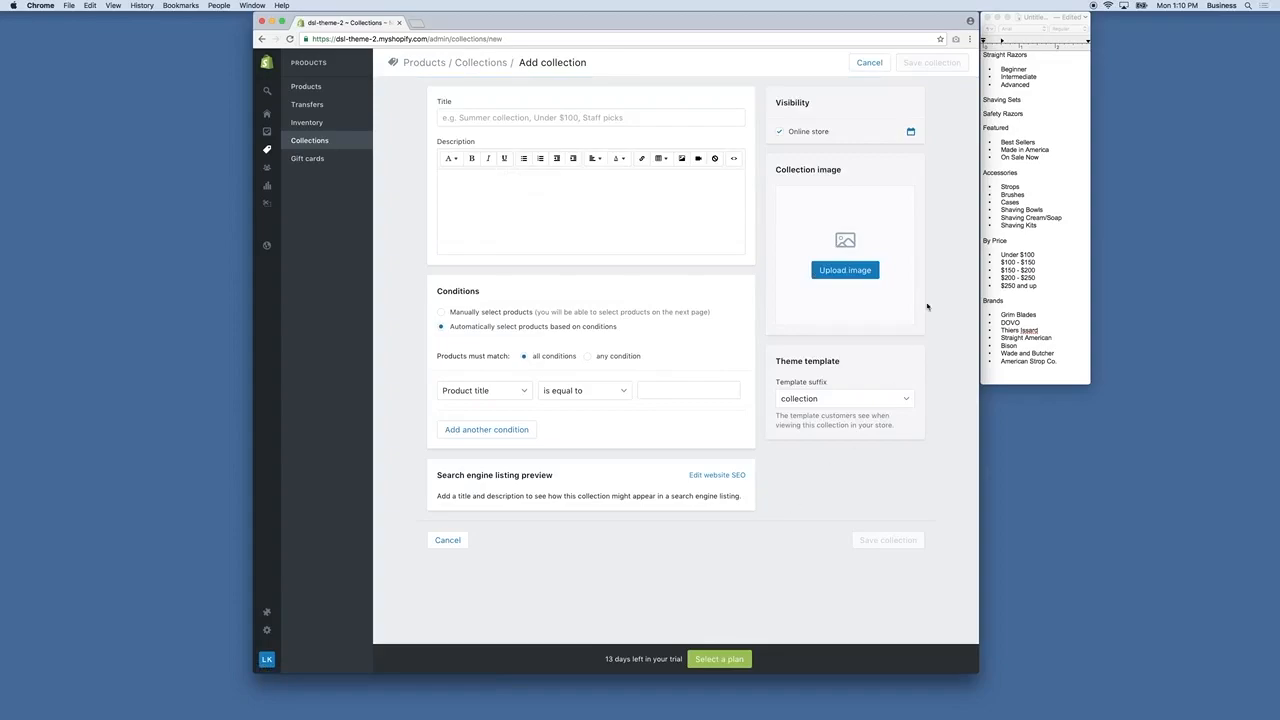
pyautogui.click(518, 117)
pyautogui.write('S')
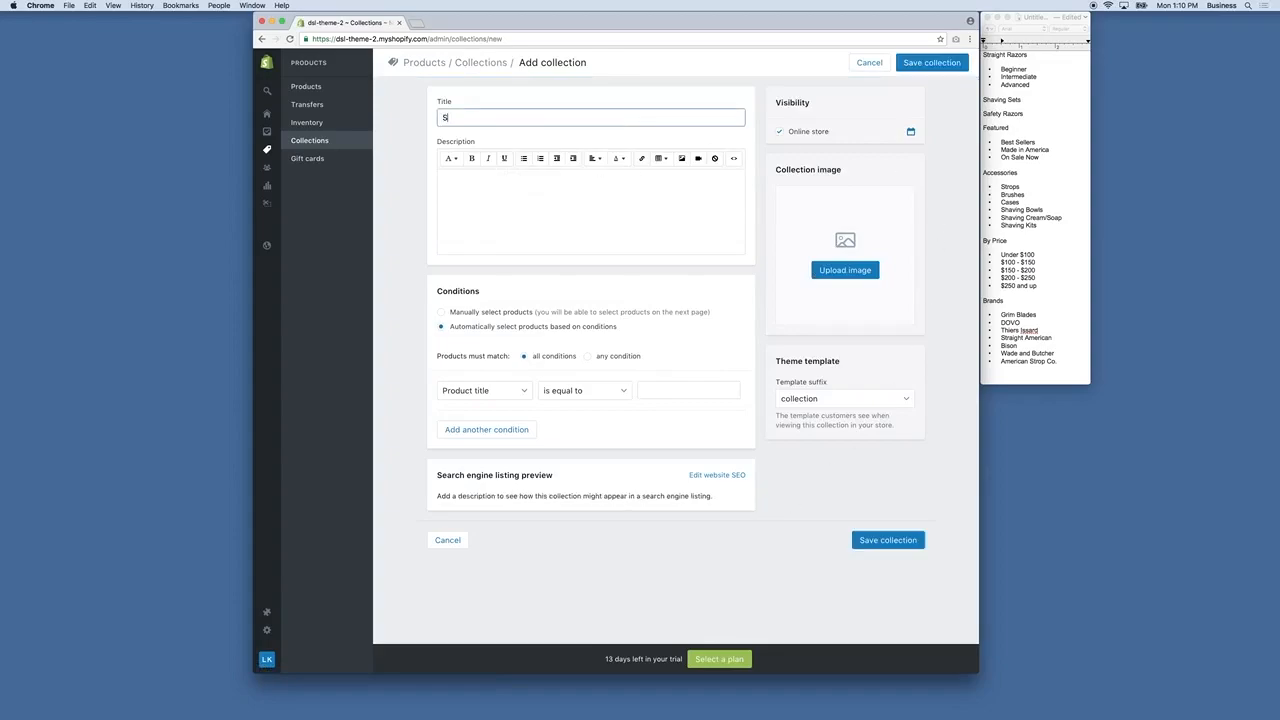
pyautogui.write('traight Tazors')
# - Try the link insertion options on the placeholder text "Test" in the collection's description, and clear the text
pyautogui.click(499, 195)
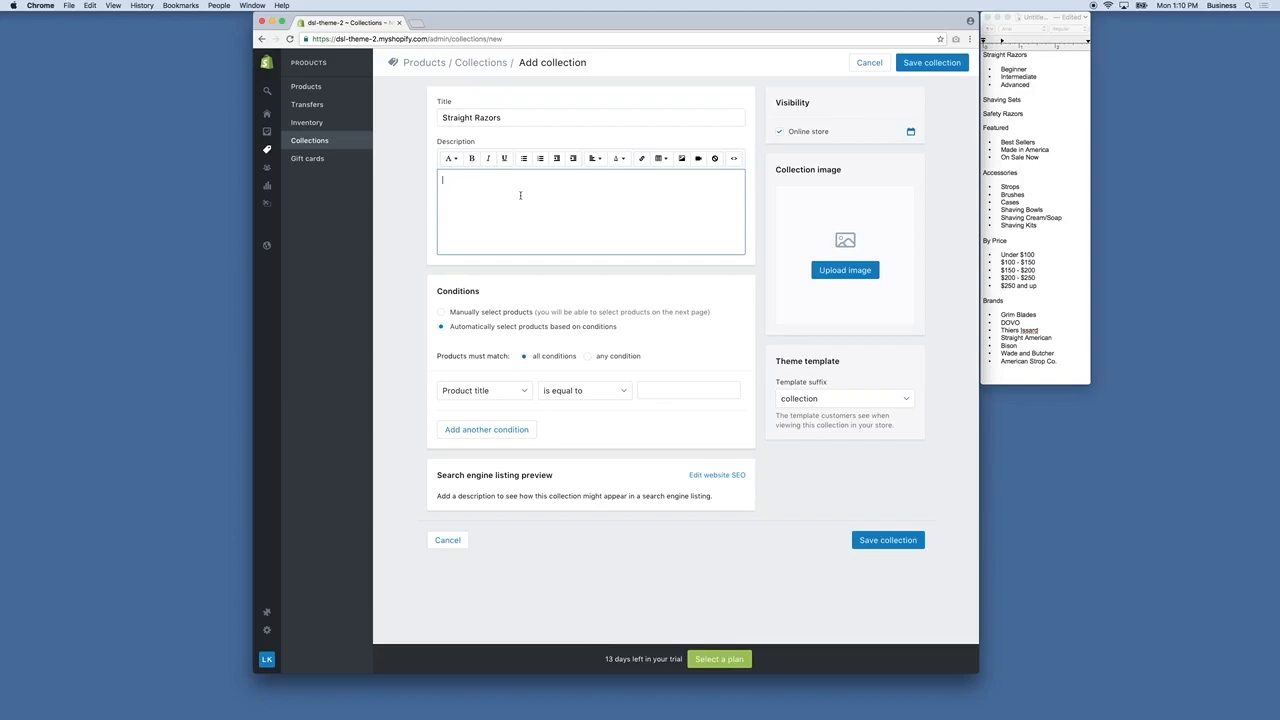
pyautogui.write('Test')
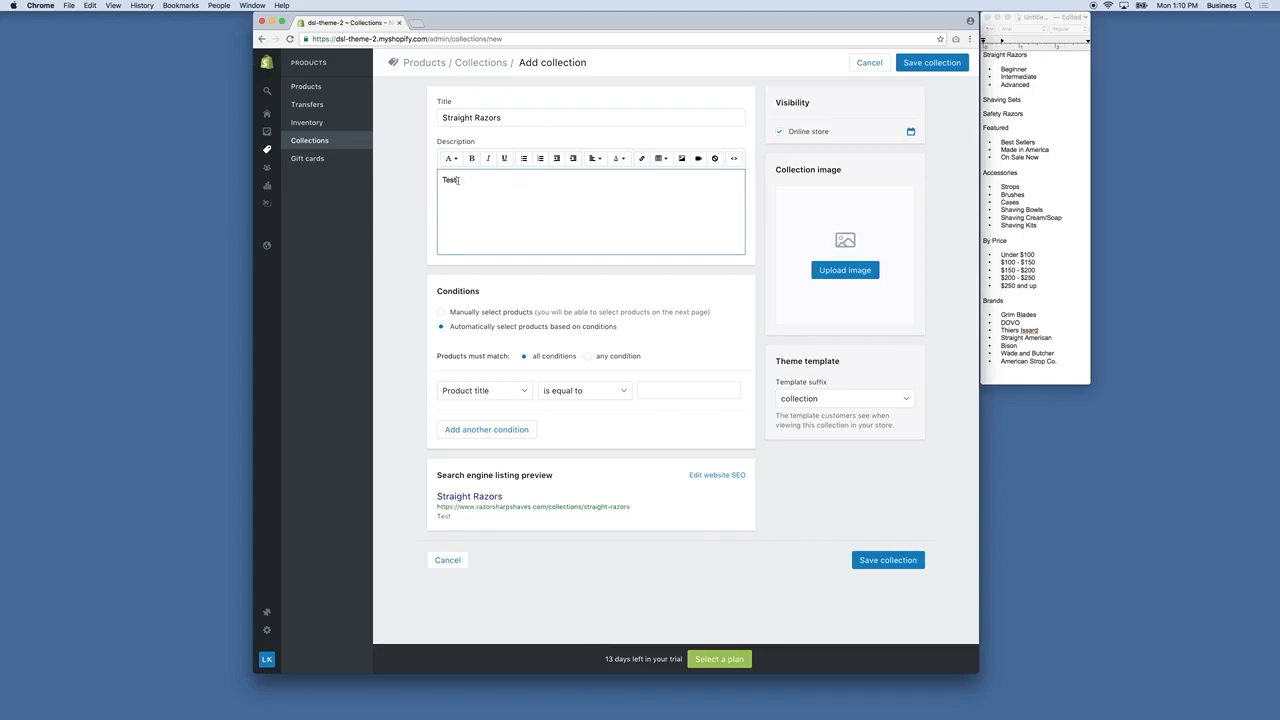
pyautogui.moveTo(457, 180); pyautogui.dragTo(441, 180)
pyautogui.click(642, 161)
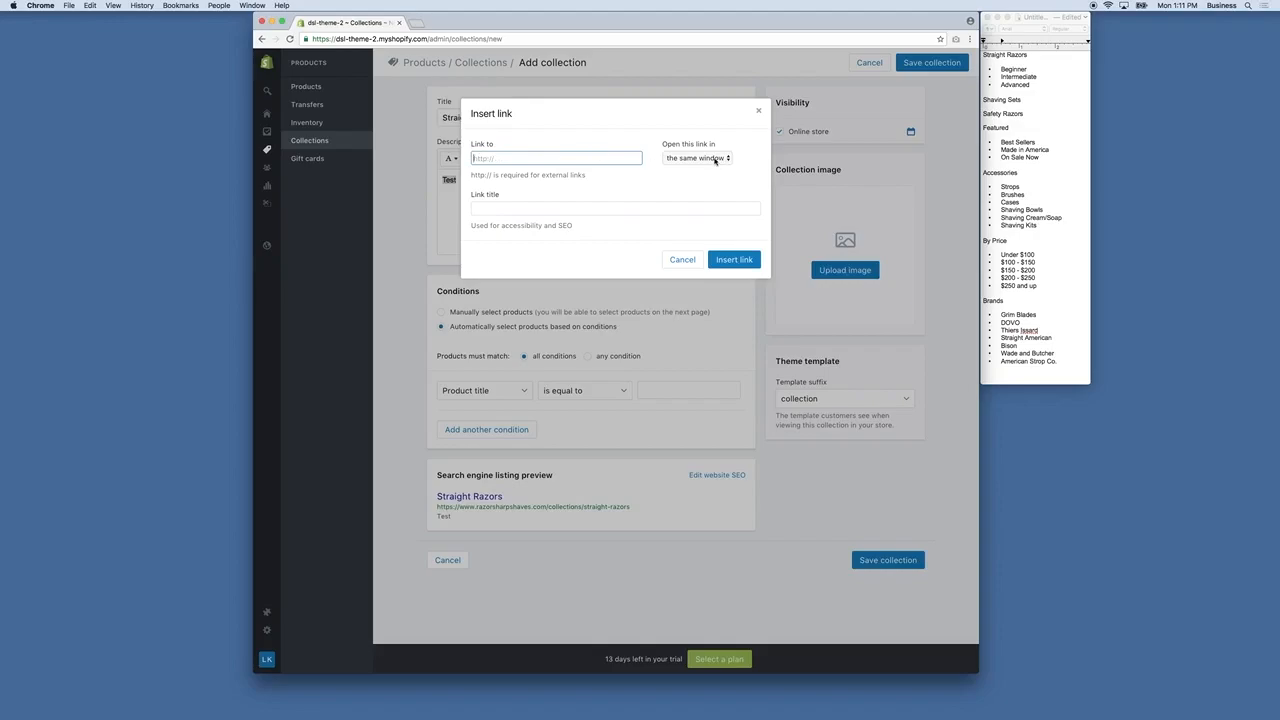
pyautogui.click(604, 211)
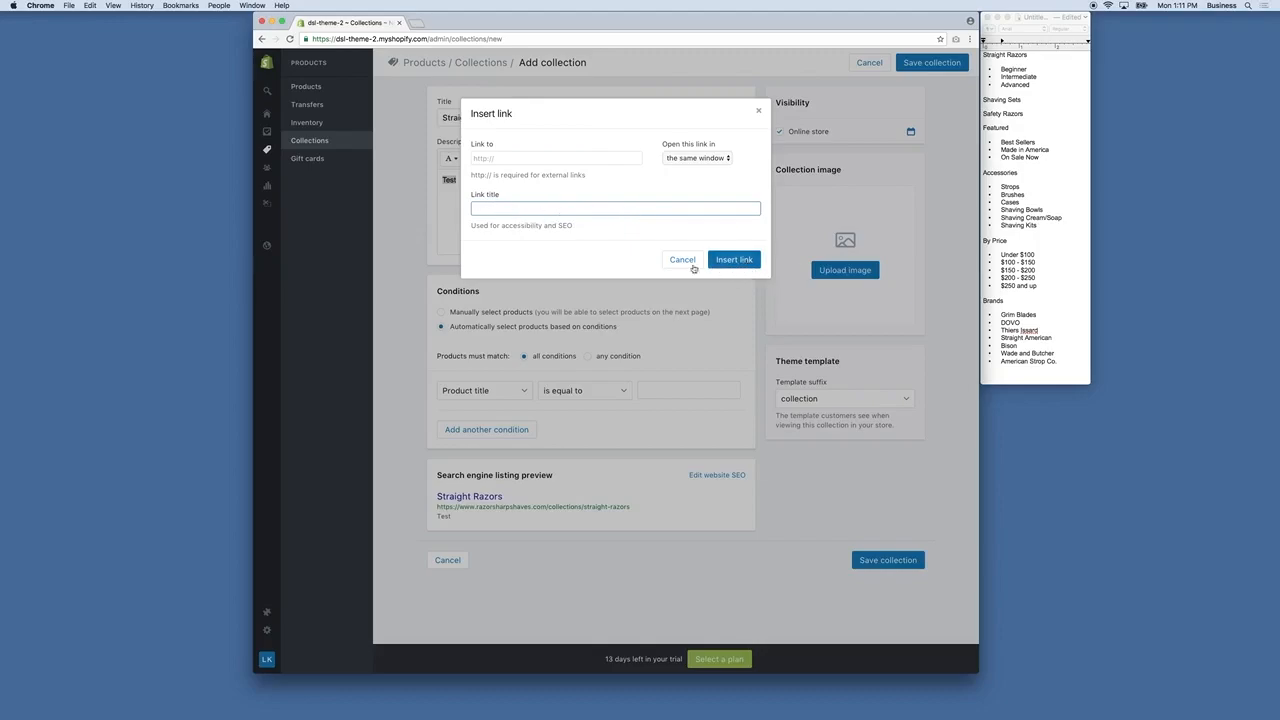
pyautogui.click(755, 107)
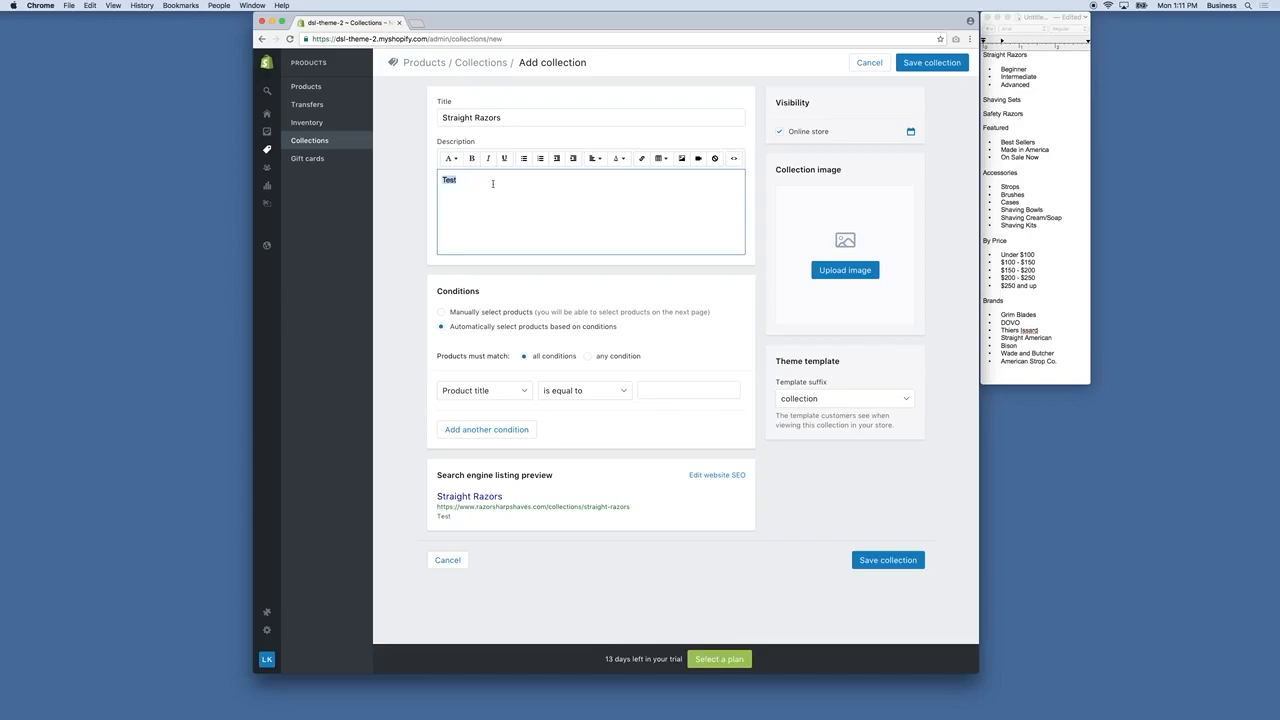
pyautogui.press('BackSpace')
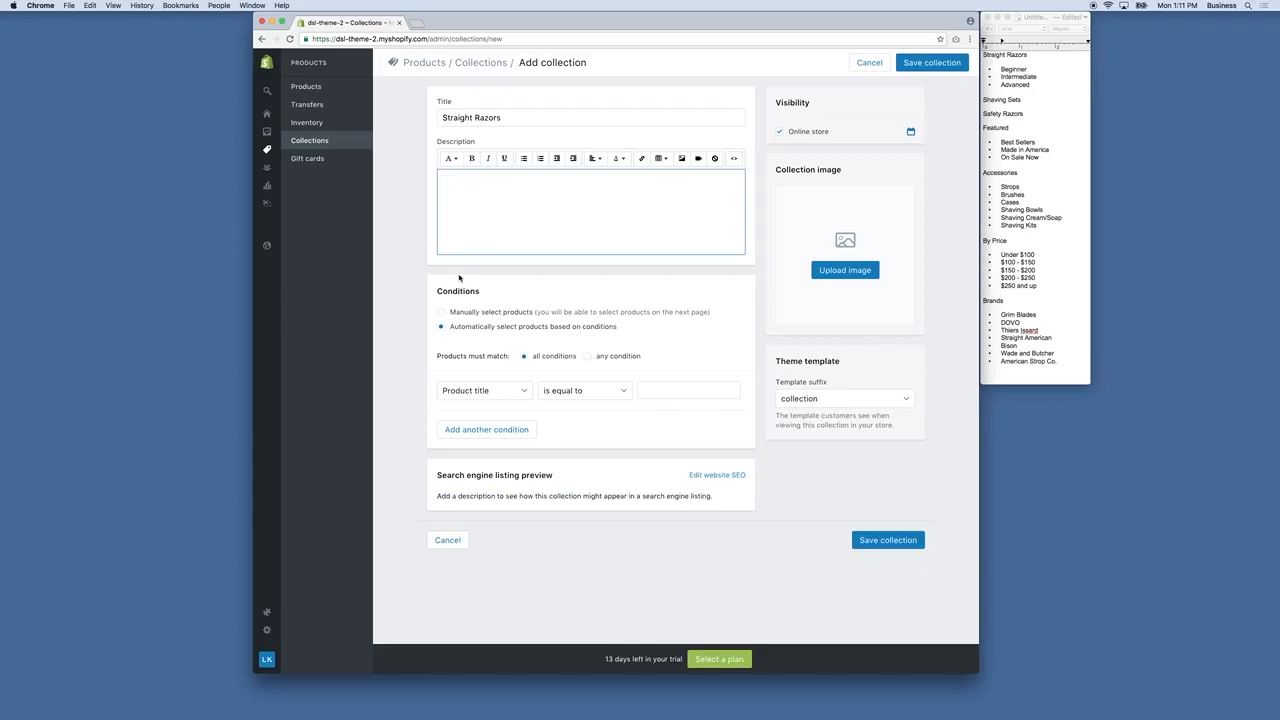
# - Try manual product selection for the collection and return to automatic selection based on conditions
pyautogui.click(437, 294)
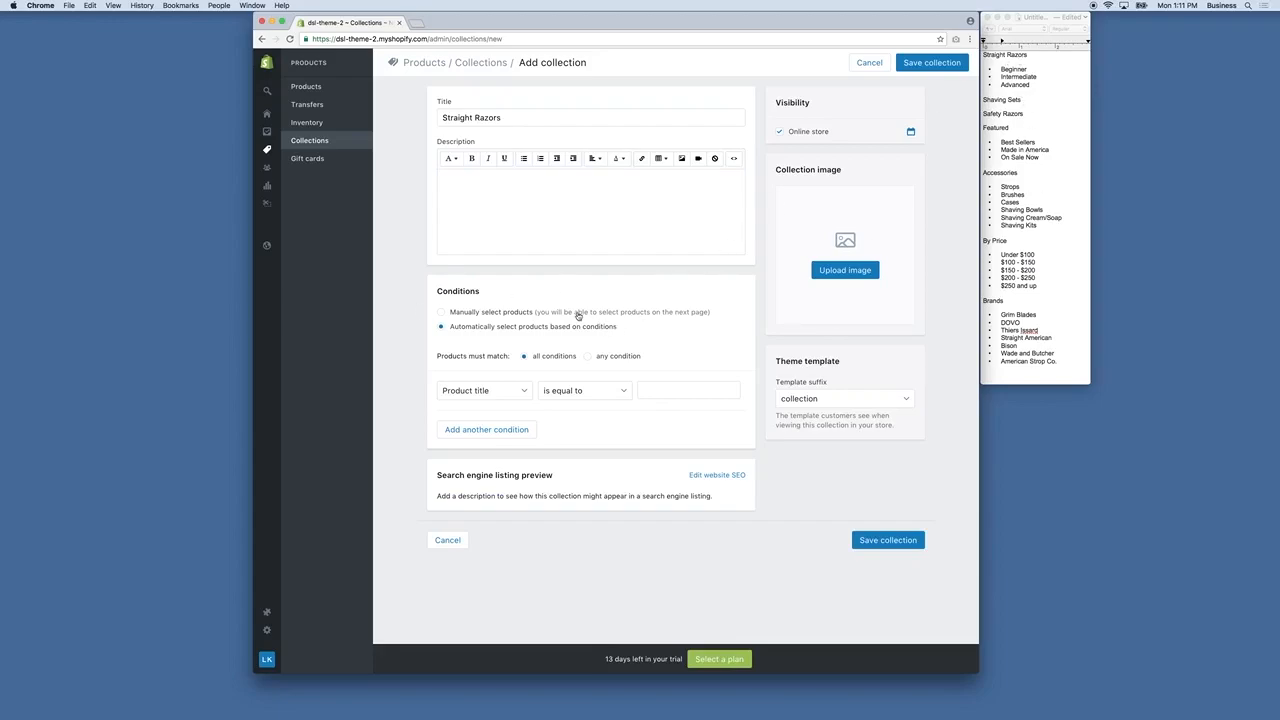
pyautogui.click(441, 314)
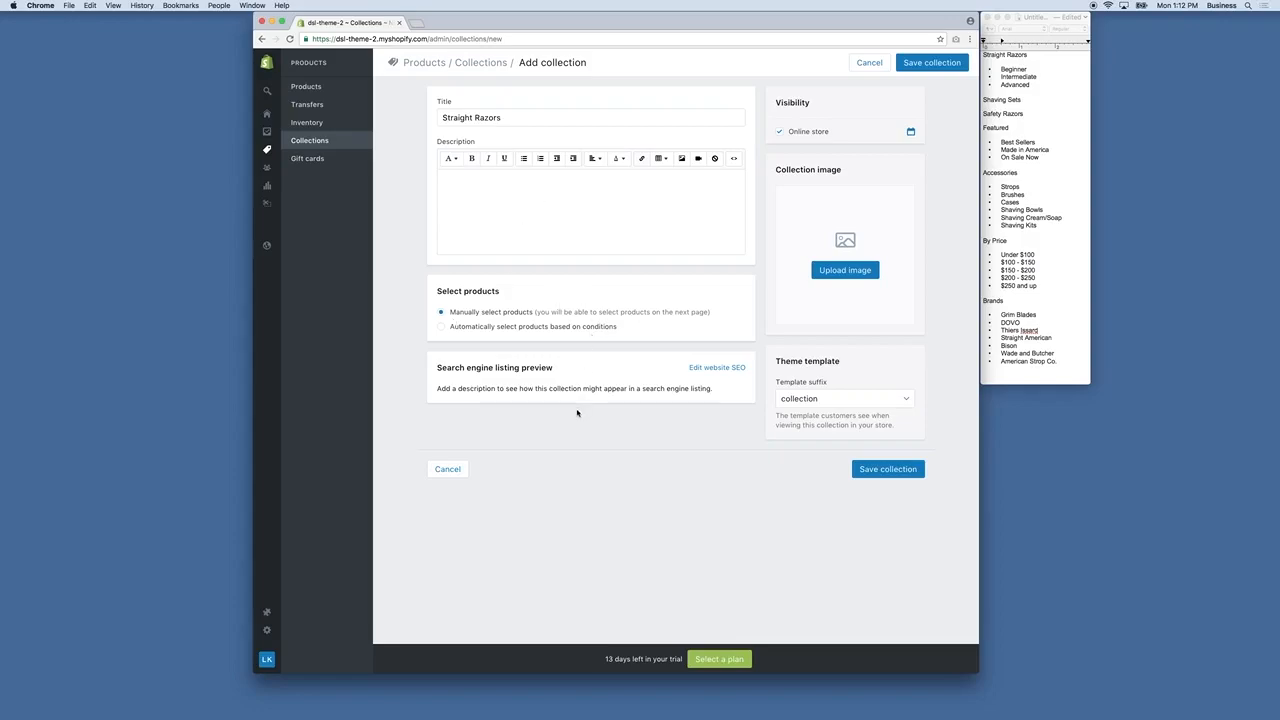
pyautogui.click(439, 330)
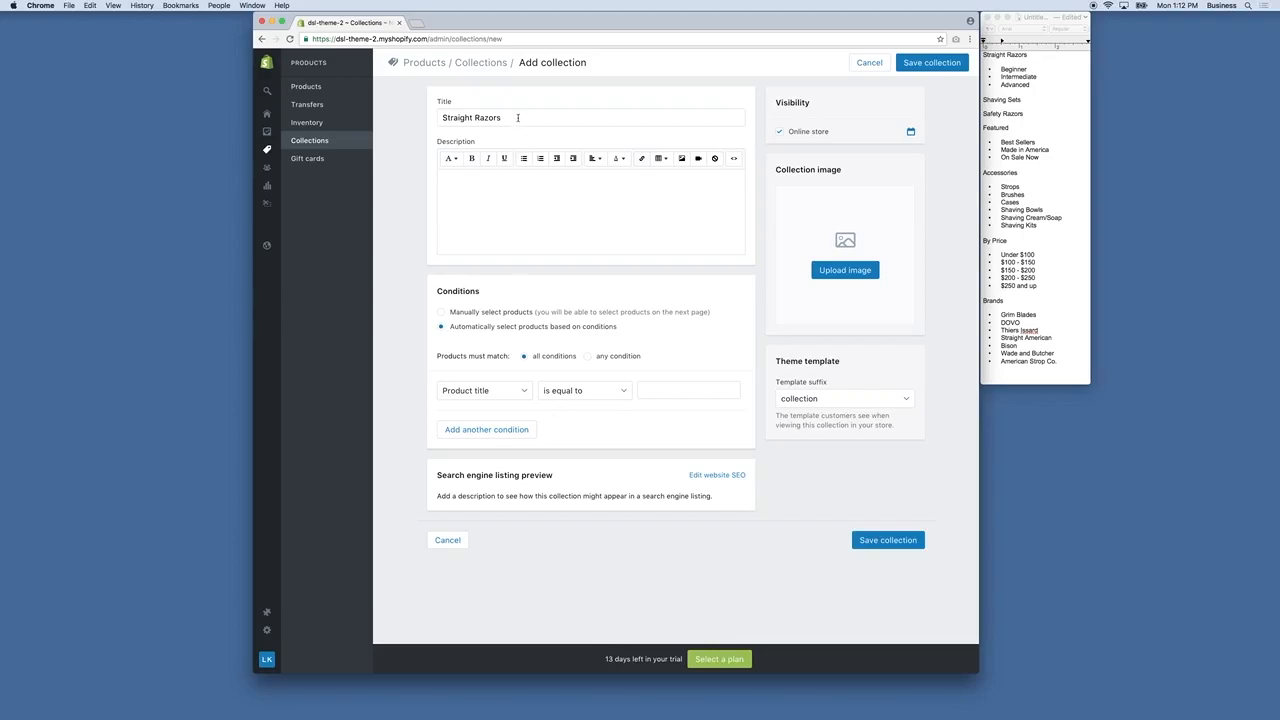
# - Set the Straight Razors collection's condition to product tag is equal to "Straight Razors" and save the collection
pyautogui.moveTo(518, 117); pyautogui.dragTo(427, 118)
pyautogui.press('super+c')
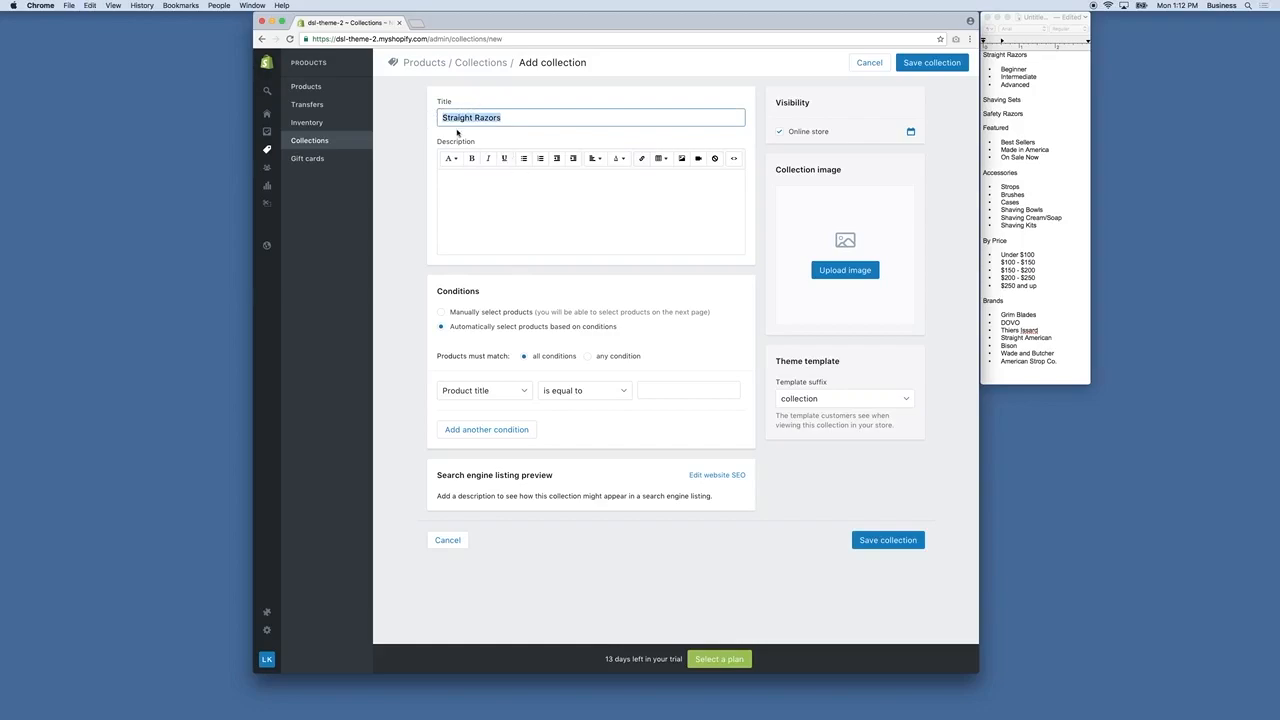
pyautogui.click(503, 390)
pyautogui.click(483, 436)
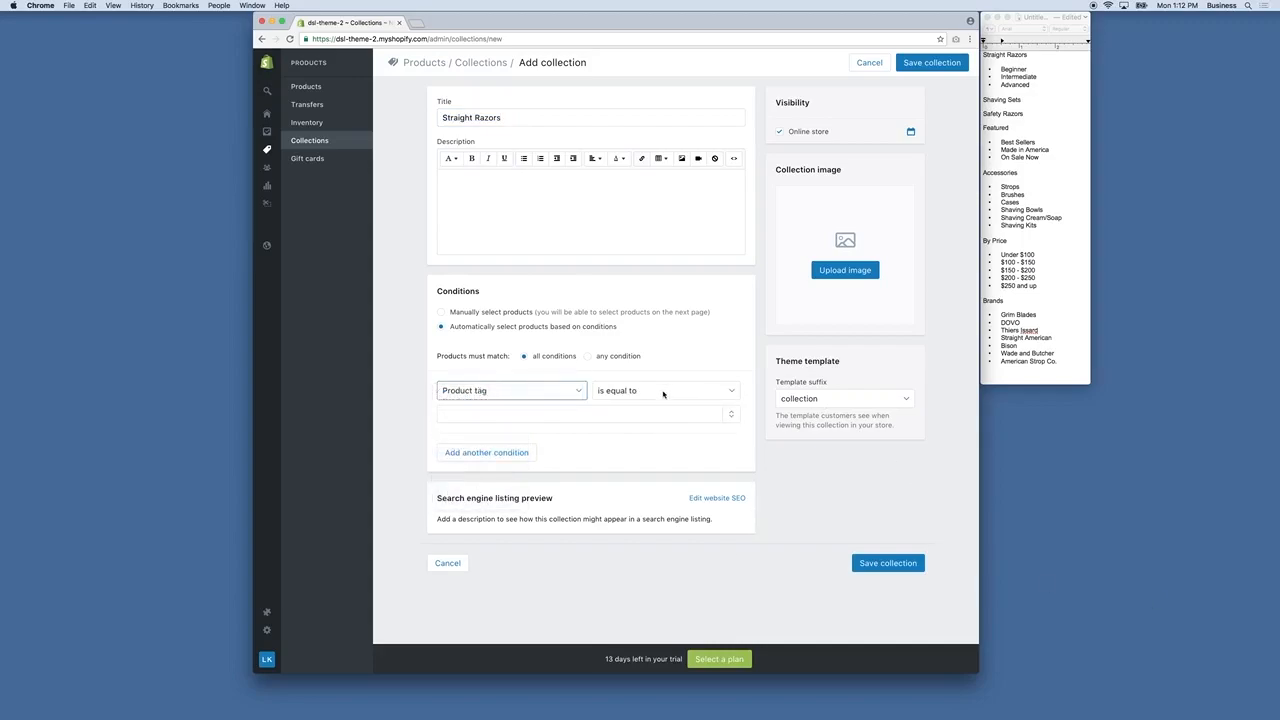
pyautogui.click(655, 416)
pyautogui.press('super+v')
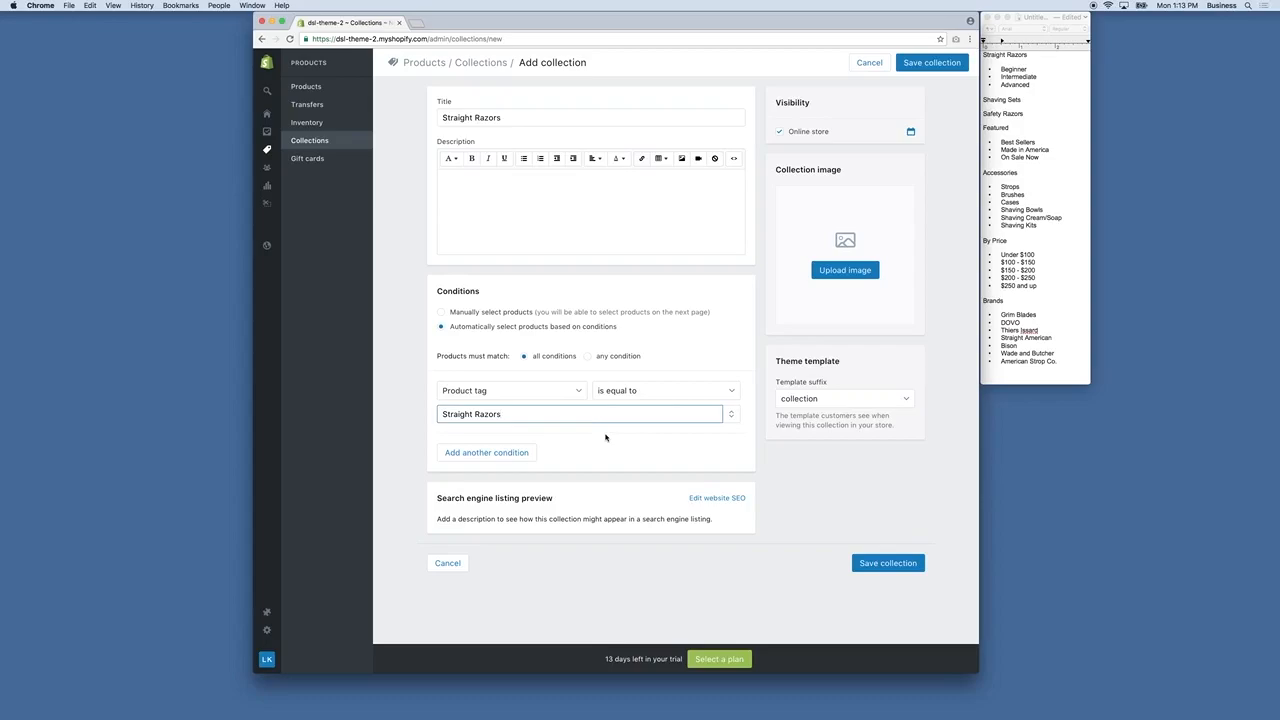
pyautogui.click(630, 447)
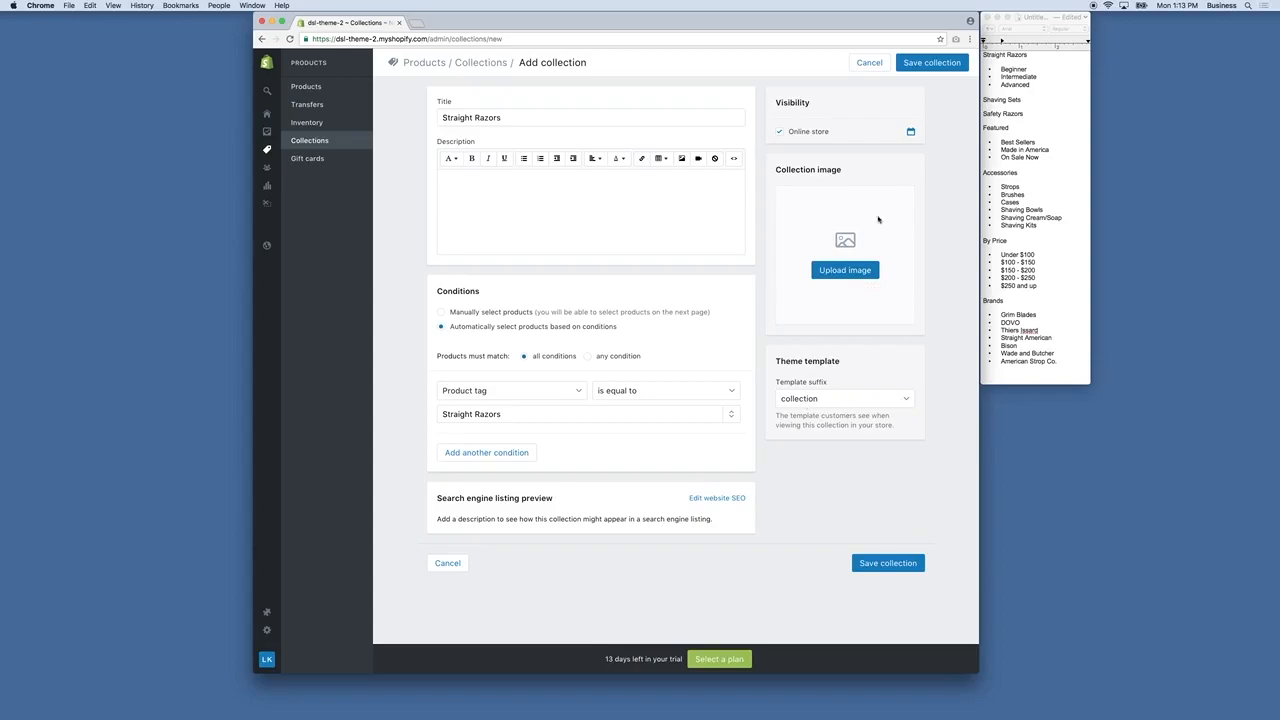
pyautogui.click(927, 63)
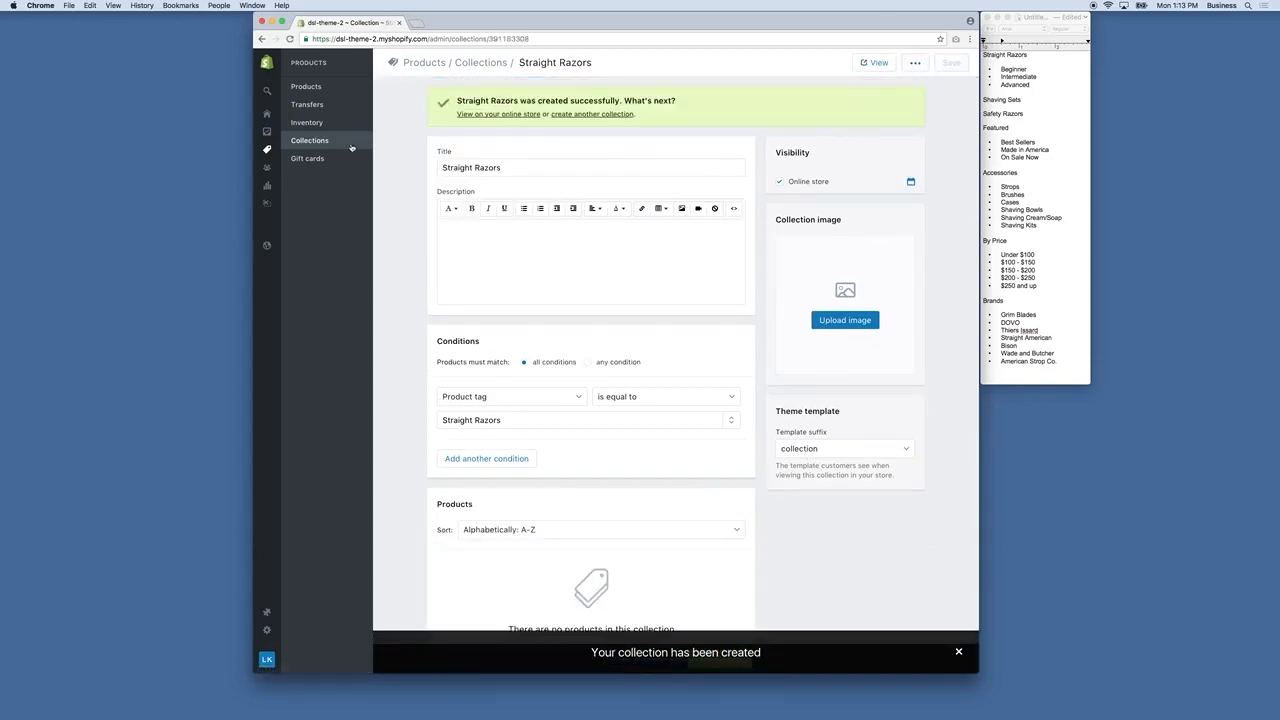
# - Start another new collection and title it "Beginner", copying the name from the category outline
pyautogui.click(318, 146)
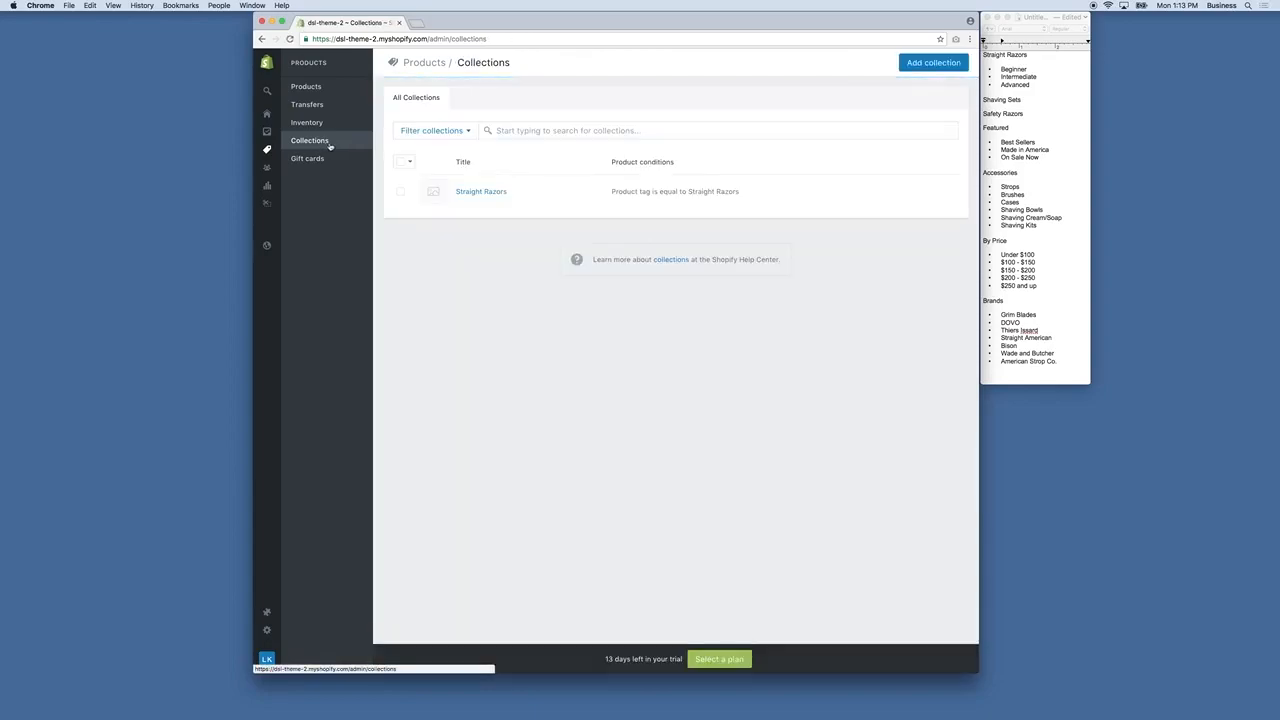
pyautogui.click(1030, 70)
pyautogui.moveTo(1030, 70); pyautogui.dragTo(1000, 70)
pyautogui.press('super+c')
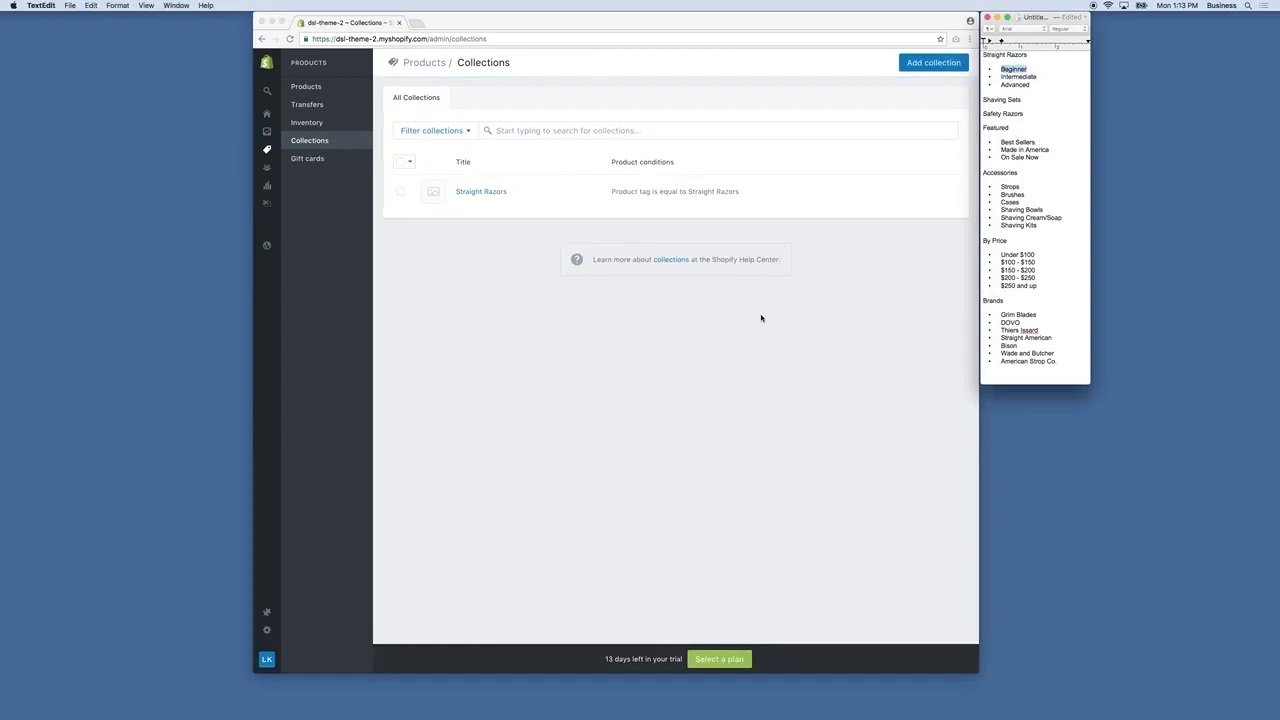
pyautogui.click(760, 318)
pyautogui.click(933, 62)
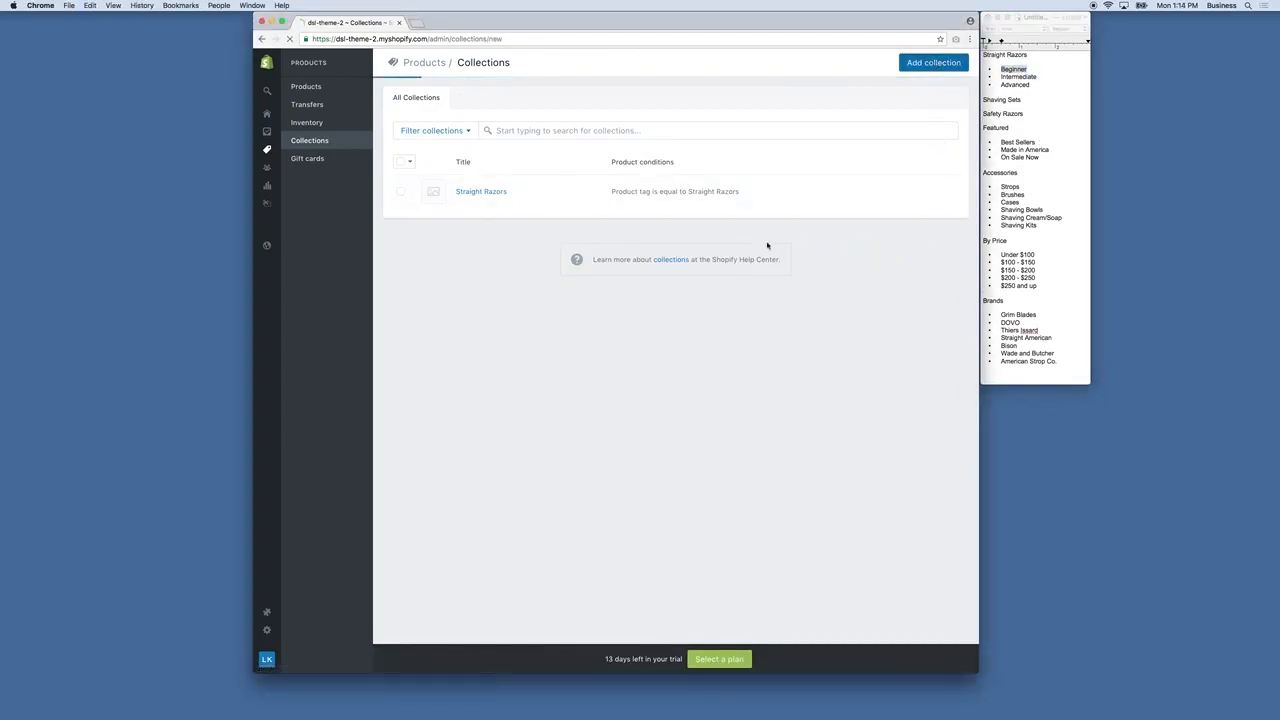
pyautogui.click(479, 116)
pyautogui.press('super+v')
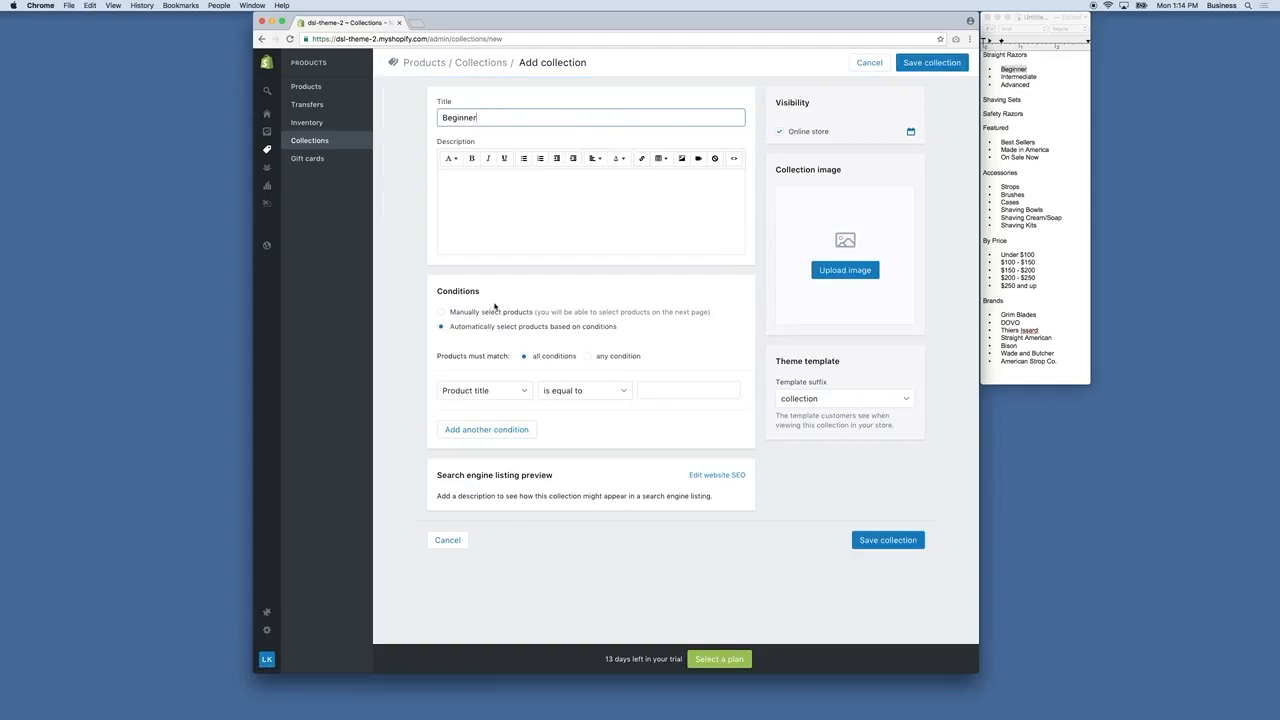
# - Set the Beginner collection's condition to product tag is equal to "Beginner" and save the collection
pyautogui.click(490, 388)
pyautogui.click(492, 436)
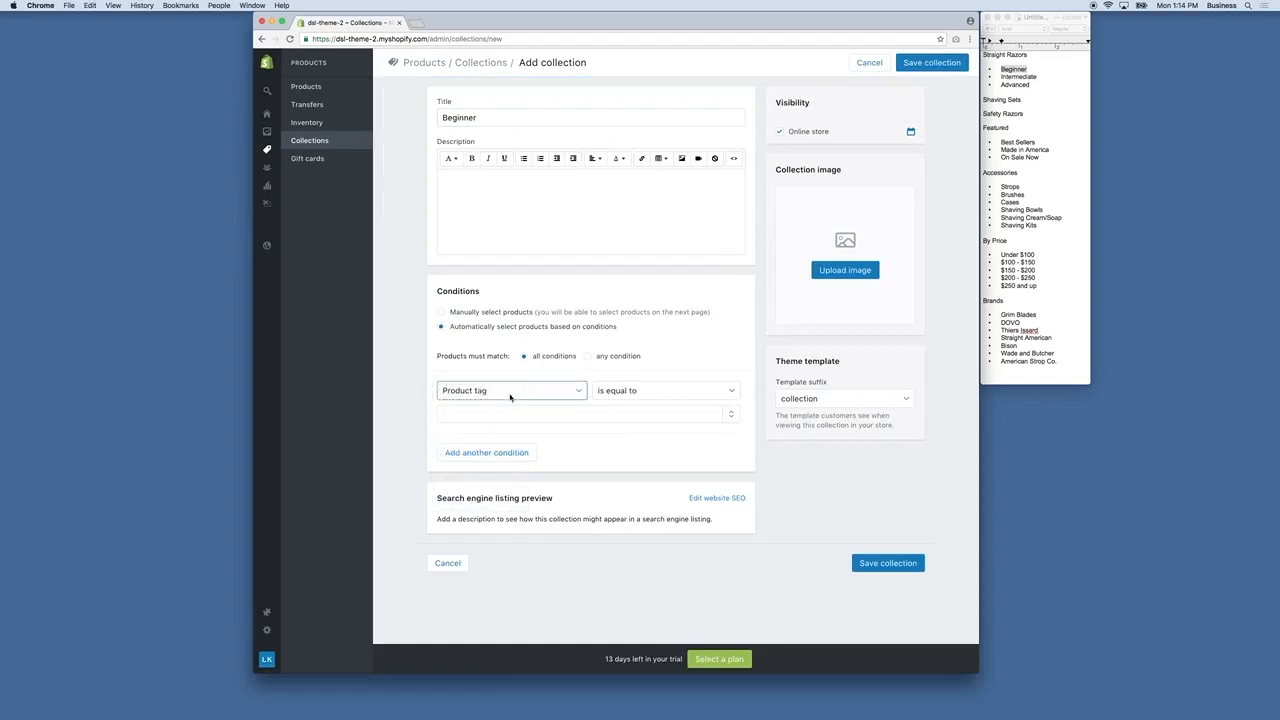
pyautogui.click(634, 411)
pyautogui.press('super+v')
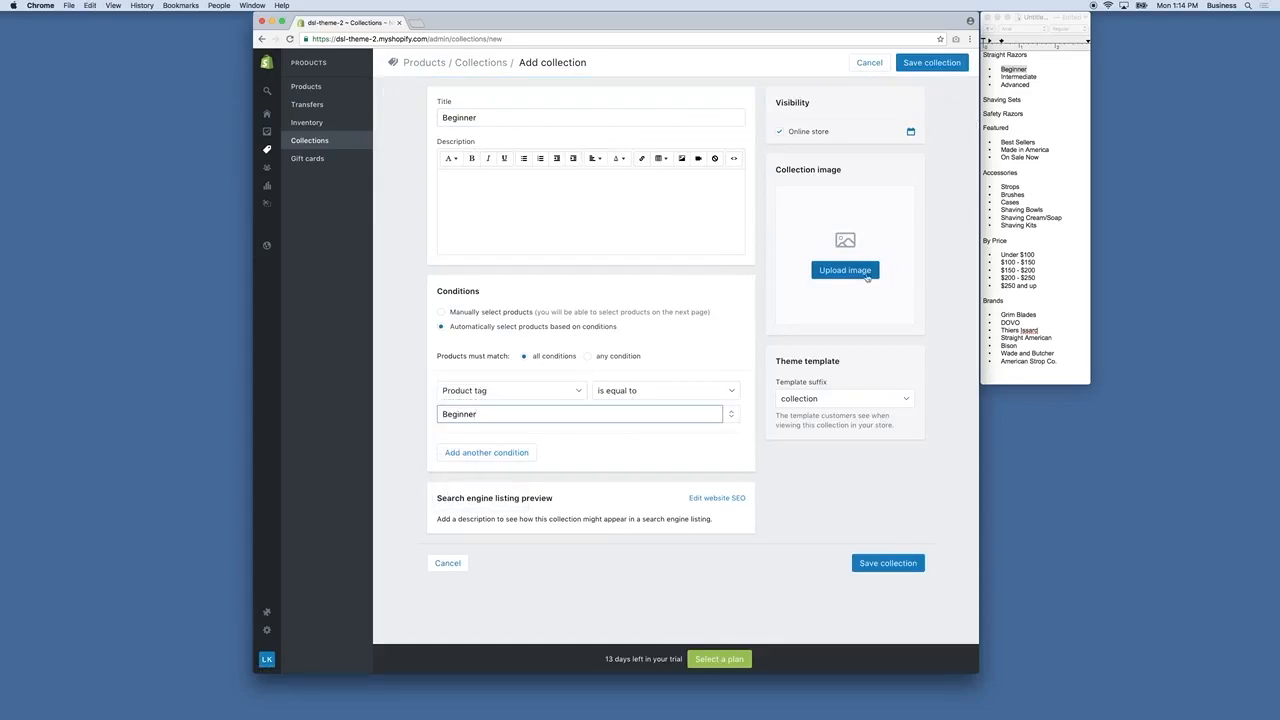
pyautogui.click(935, 64)
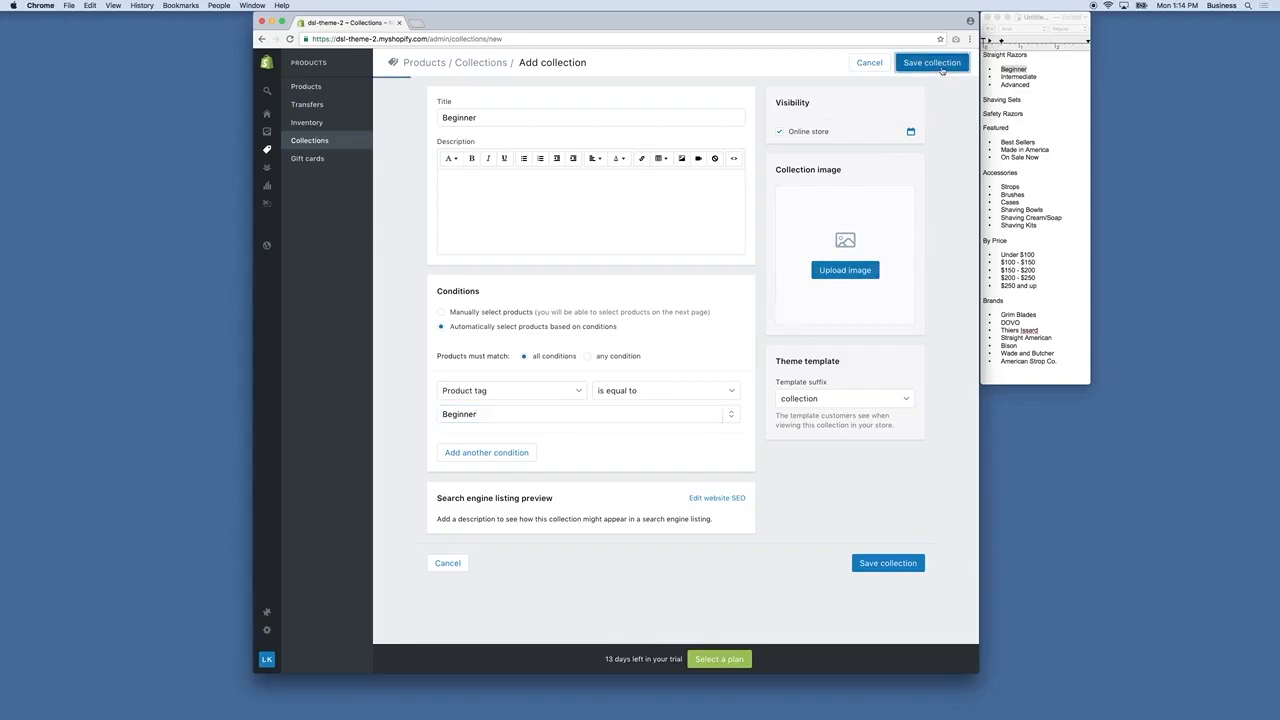
# - Start another collection titled "Intermediate", using the name from the category outline
pyautogui.click(1036, 77)
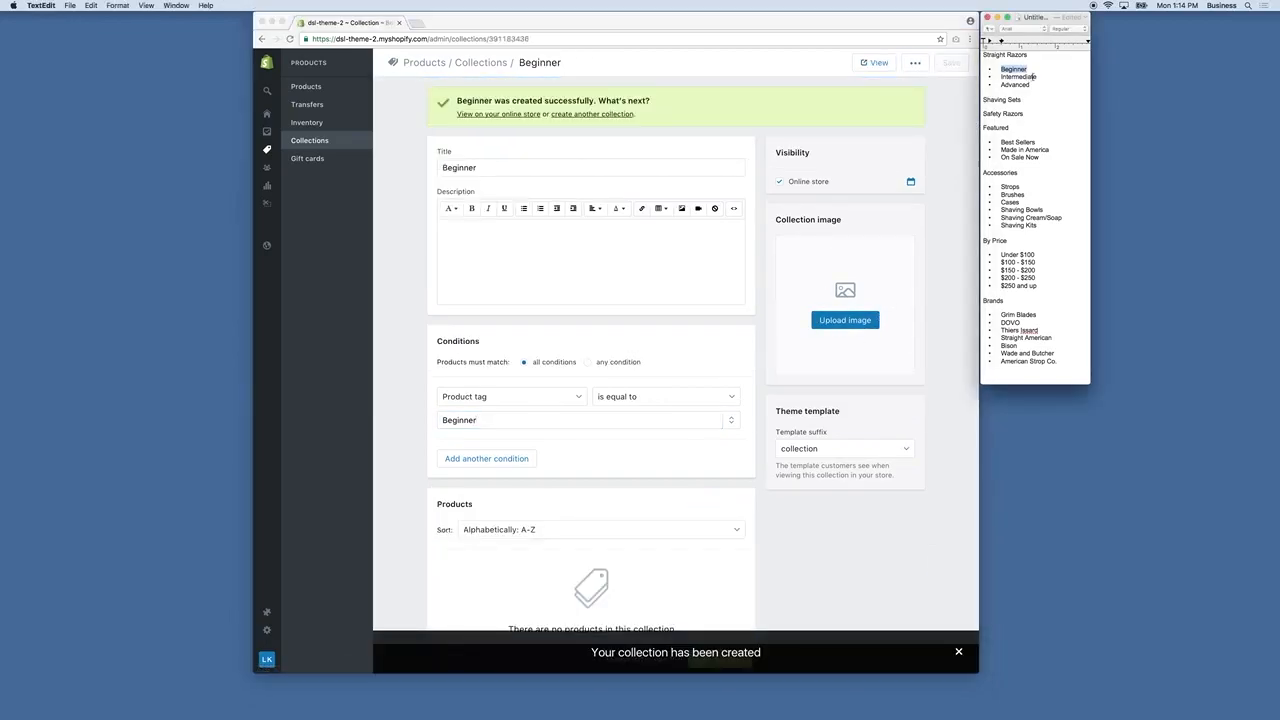
pyautogui.moveTo(1037, 77); pyautogui.dragTo(1002, 77)
pyautogui.click(971, 87)
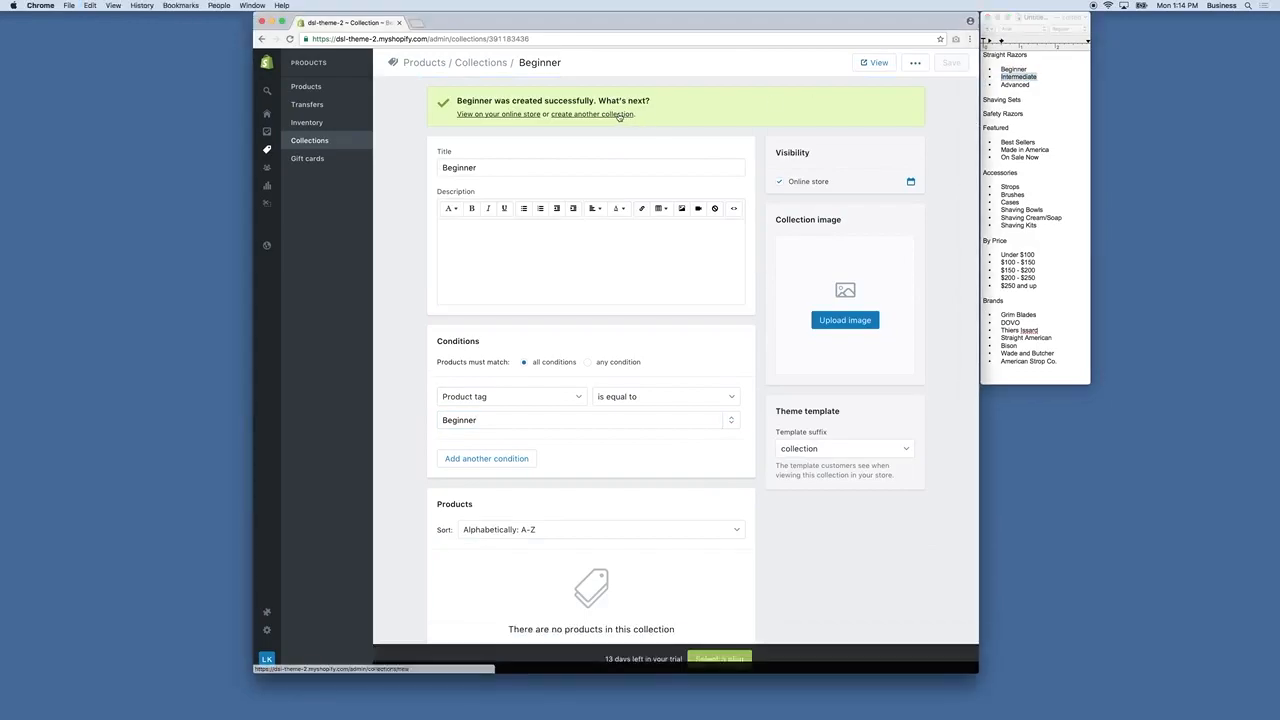
pyautogui.click(620, 113)
pyautogui.click(516, 119)
pyautogui.write('Intermediate')
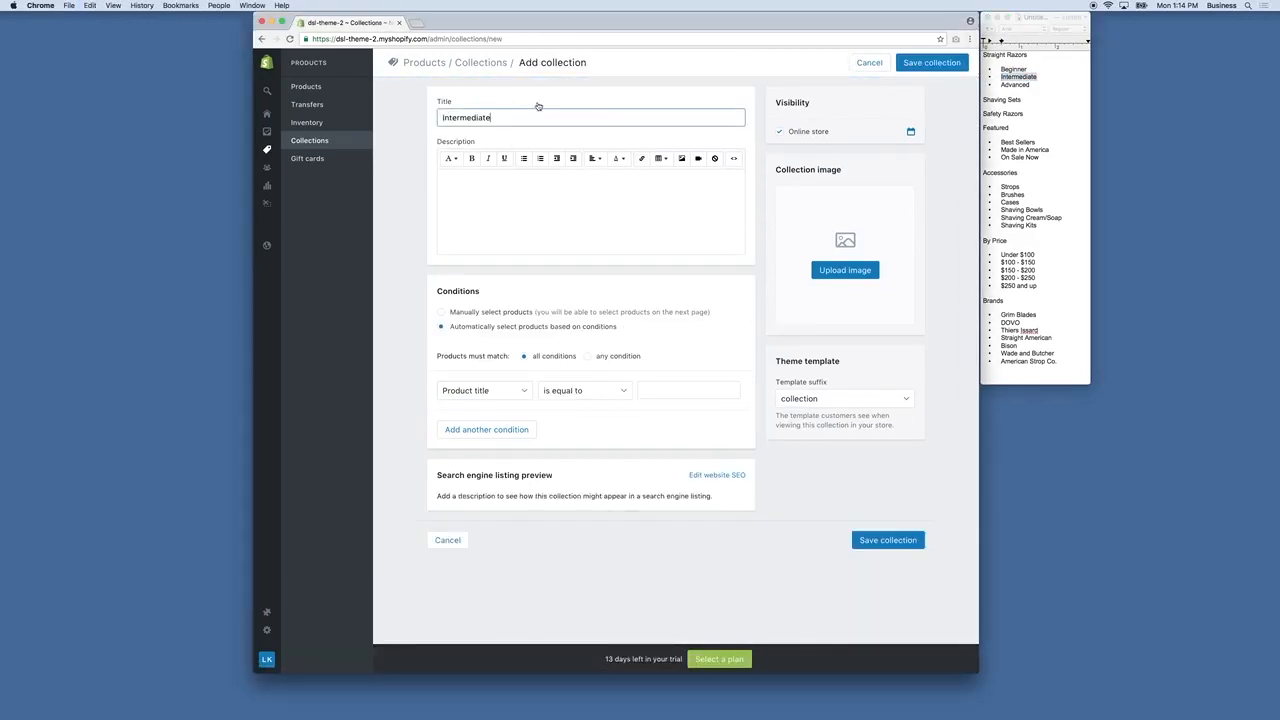
# - Set the Intermediate collection's condition to product tag is equal to "Intermediate" and save the collection
pyautogui.click(488, 391)
pyautogui.click(484, 434)
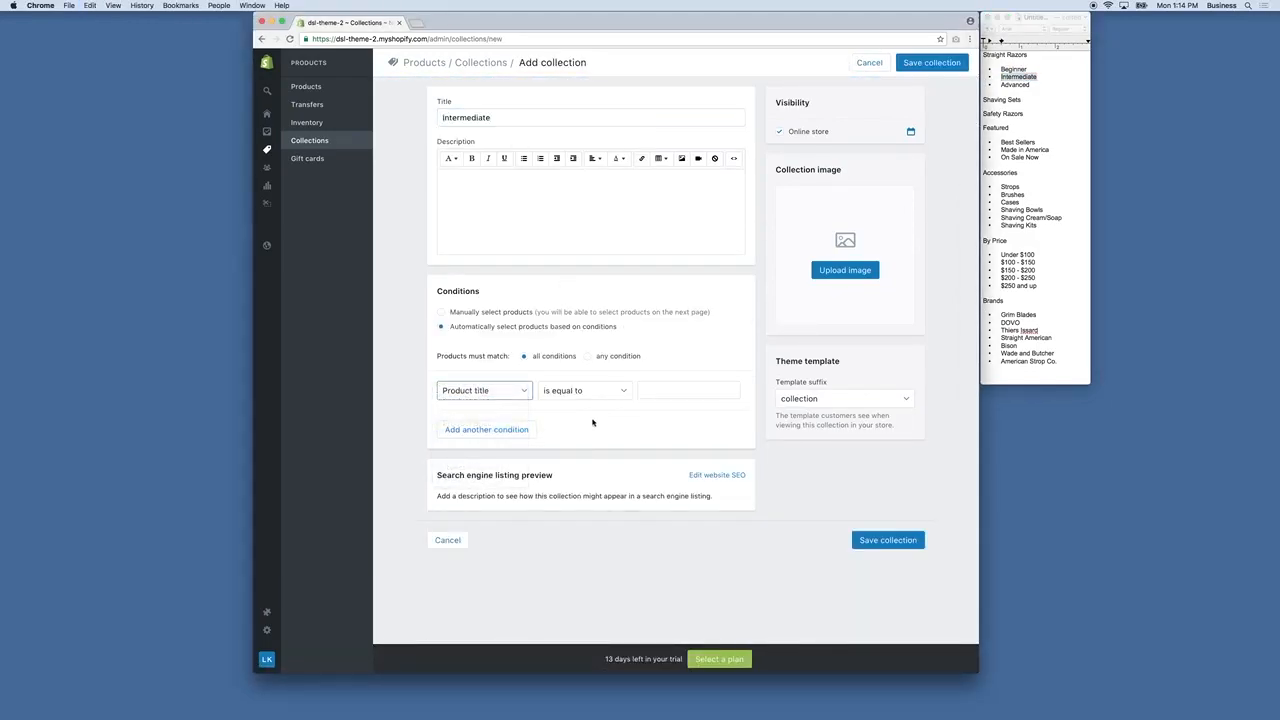
pyautogui.click(596, 418)
pyautogui.write('Intermediate')
pyautogui.click(921, 64)
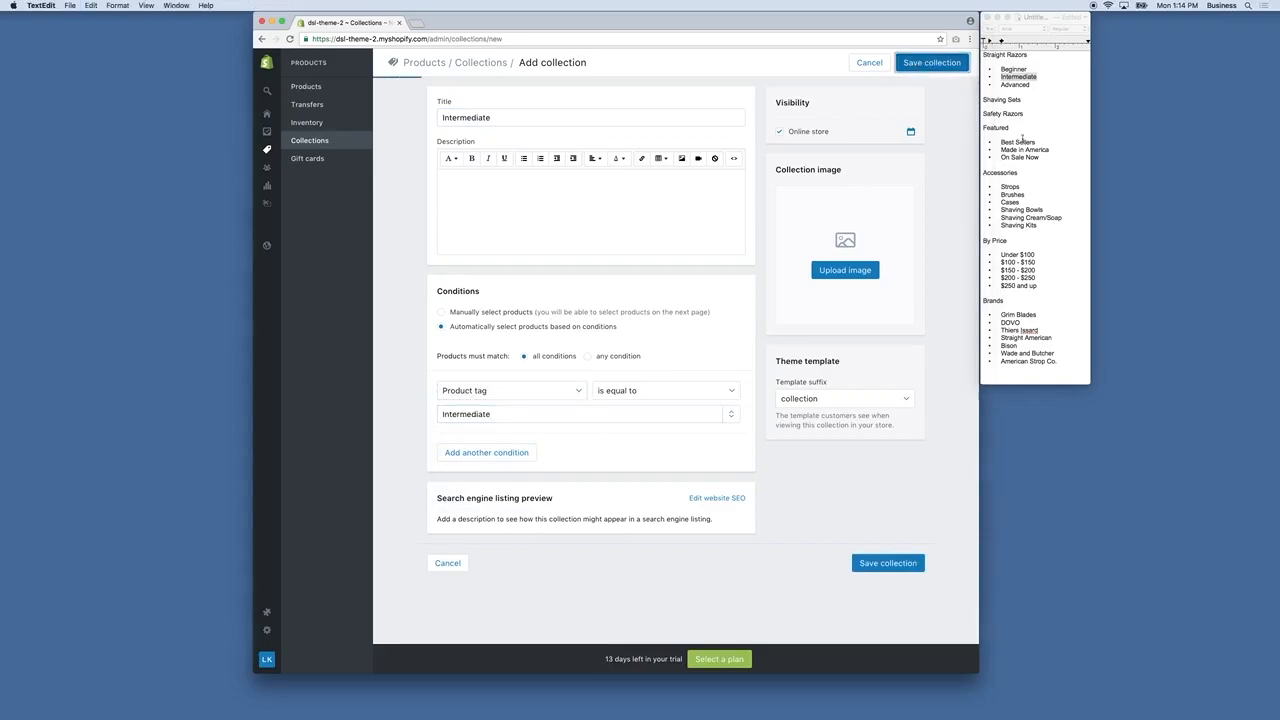
# - Copy "Advanced" from the category outline and use it as the title of another new collection
pyautogui.click(1008, 84)
pyautogui.doubleClick(1008, 84)
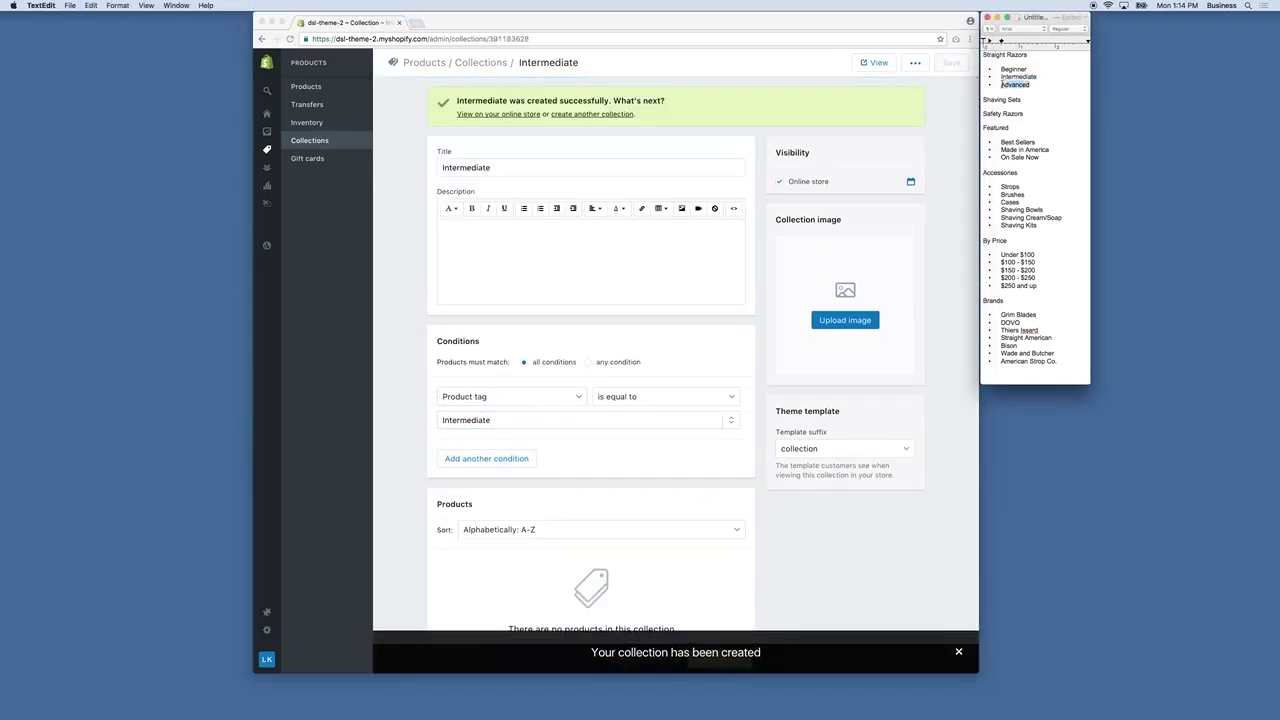
pyautogui.press('super+c')
pyautogui.click(586, 119)
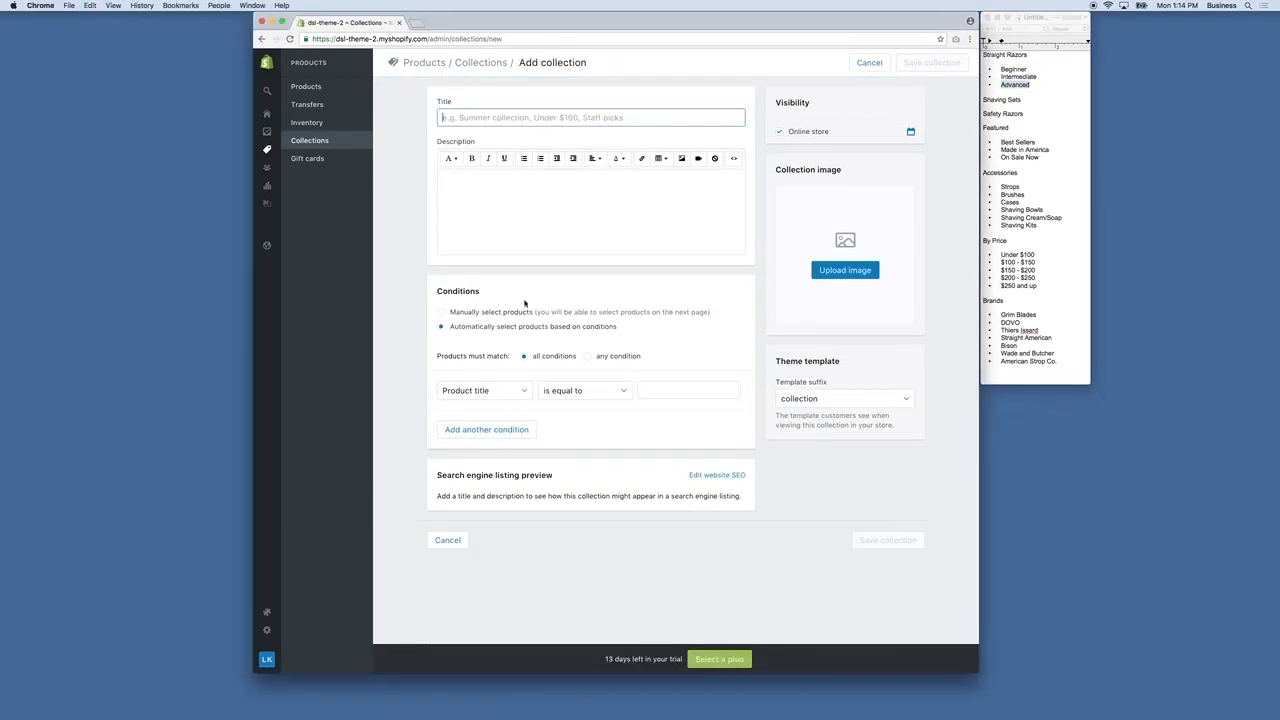
pyautogui.press('super+v')
# - Set the Advanced collection's condition to product tag is equal to "Advanced" and save the collection
pyautogui.click(485, 390)
pyautogui.click(475, 426)
pyautogui.click(549, 412)
pyautogui.press('super+v')
pyautogui.click(931, 62)
# - Copy "Shaving Sets" from the category outline and use it as the title of another new collection
pyautogui.click(1024, 99)
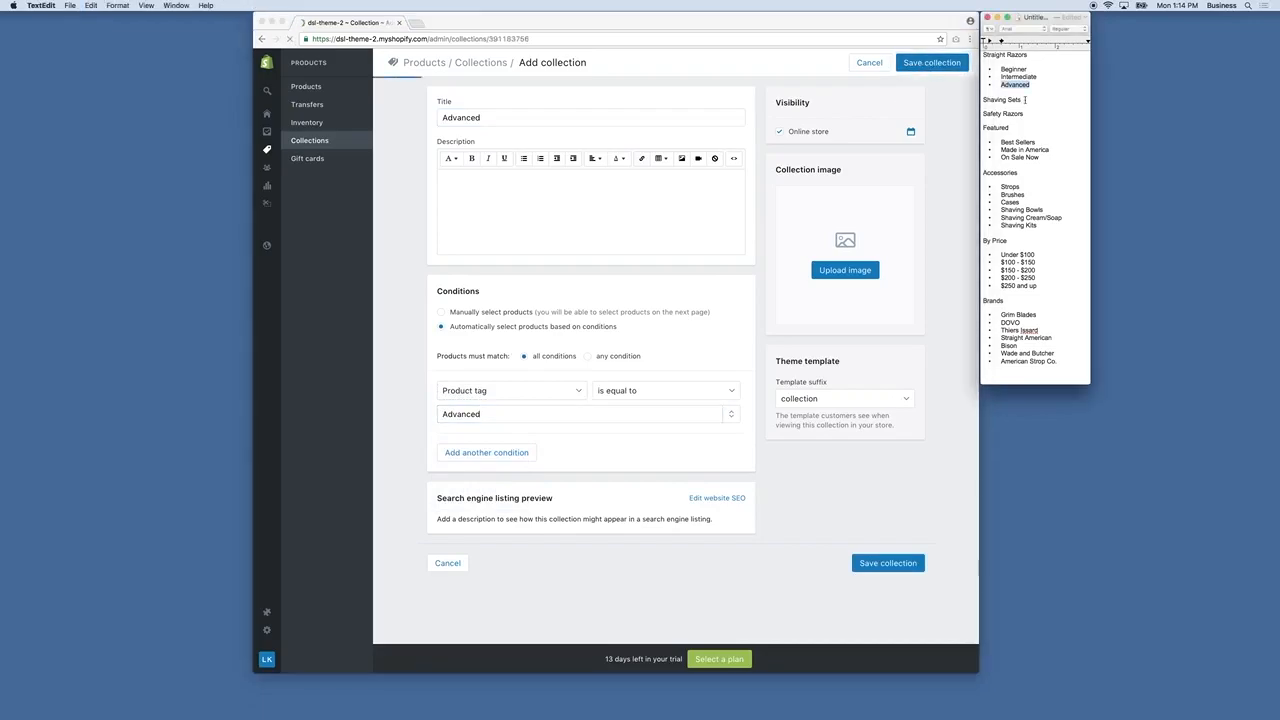
pyautogui.moveTo(1024, 99); pyautogui.dragTo(983, 100)
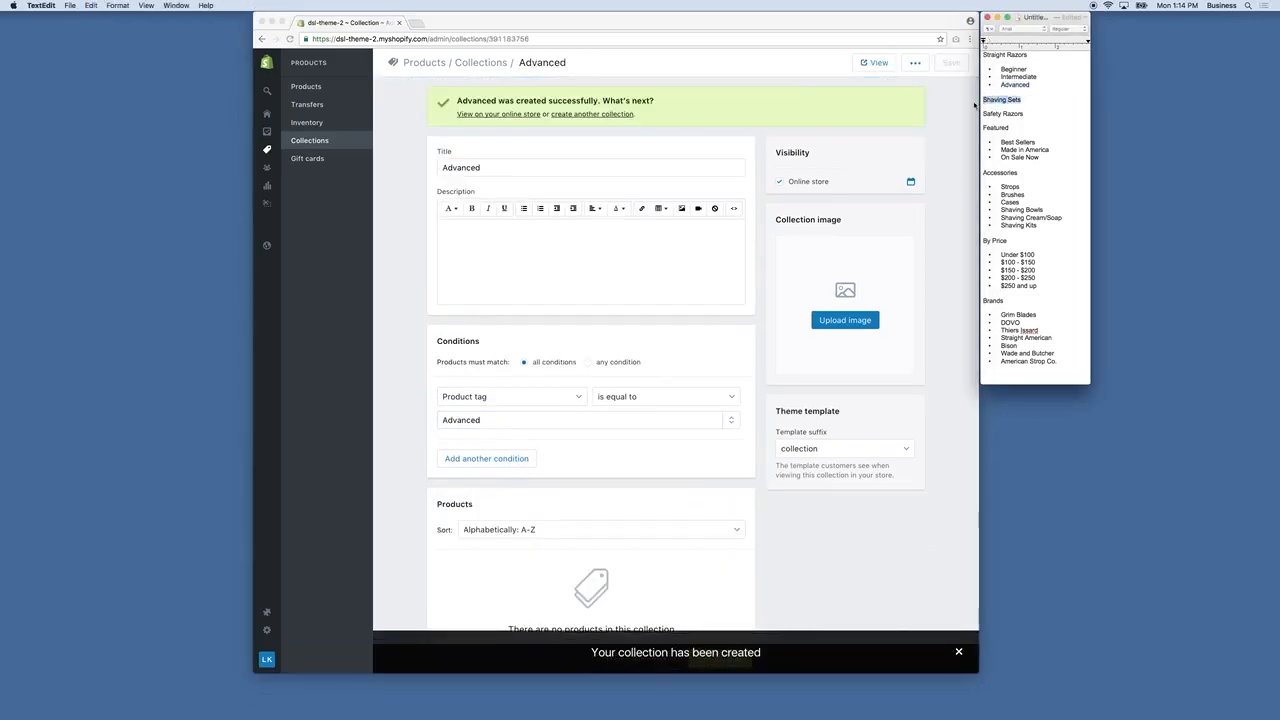
pyautogui.click(580, 116)
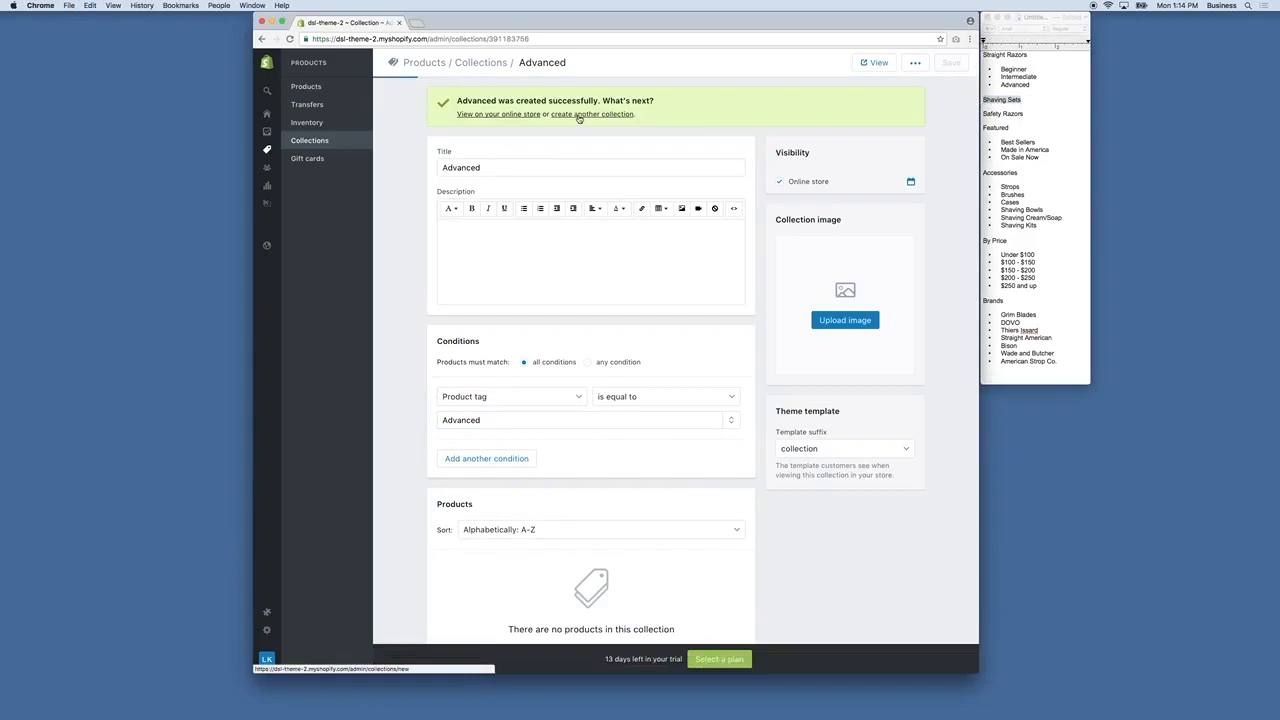
pyautogui.press('super+v')
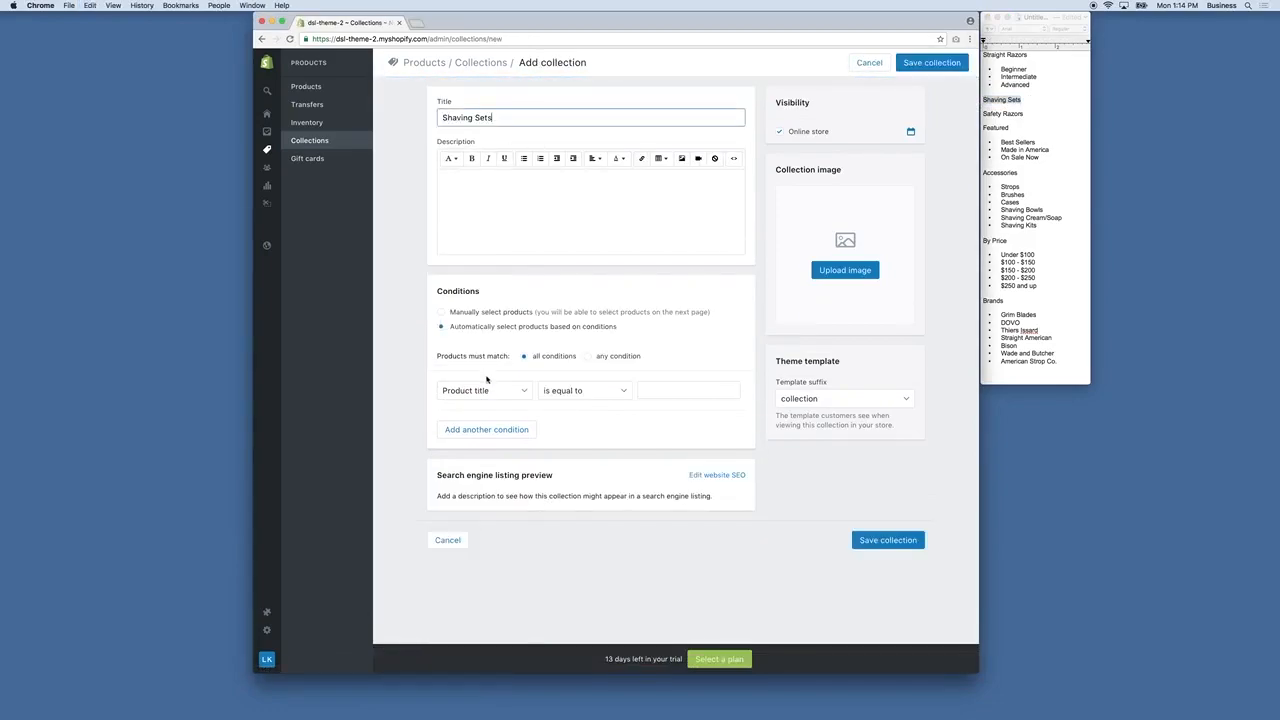
# - Set the Shaving Sets collection's condition to product tag is equal to "Shaving Sets" and save the collection
pyautogui.click(487, 386)
pyautogui.click(470, 437)
pyautogui.click(551, 411)
pyautogui.press('super+v')
pyautogui.click(956, 62)
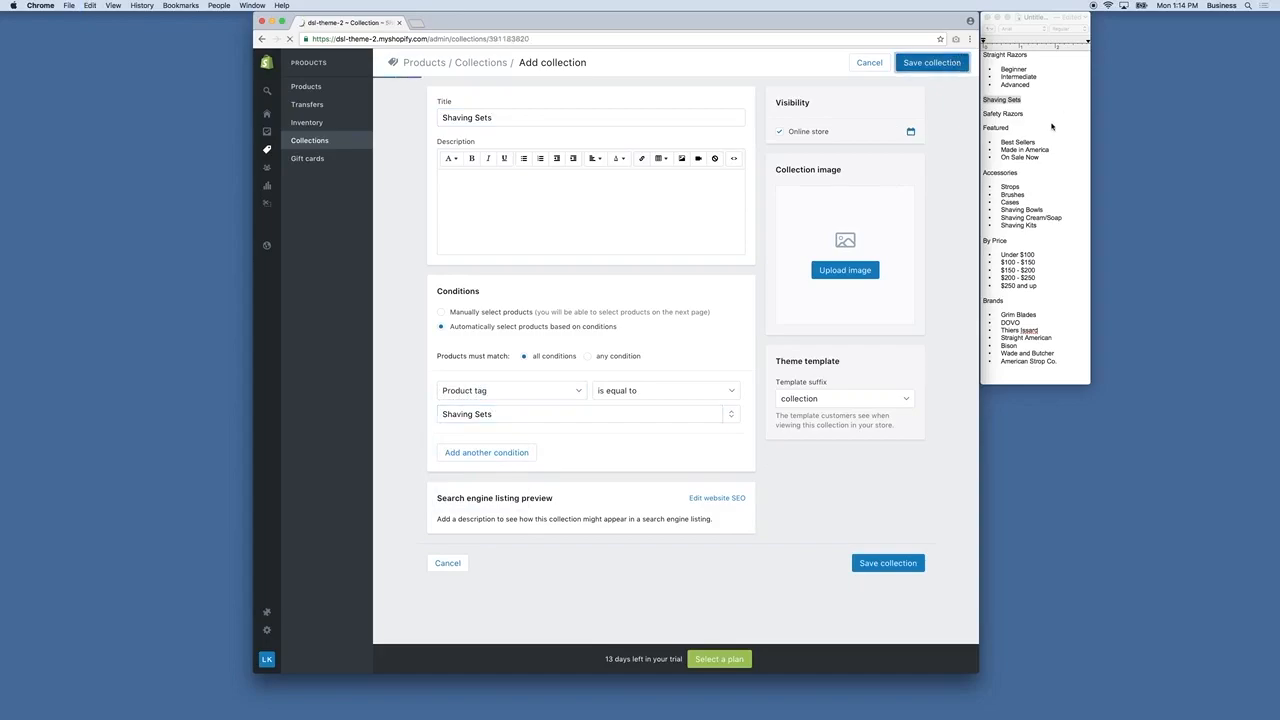
# - Copy "Safety Razors" from the category outline and use it as the title of another new collection
pyautogui.click(1026, 114)
pyautogui.moveTo(1025, 114); pyautogui.dragTo(981, 115)
pyautogui.press('super+c')
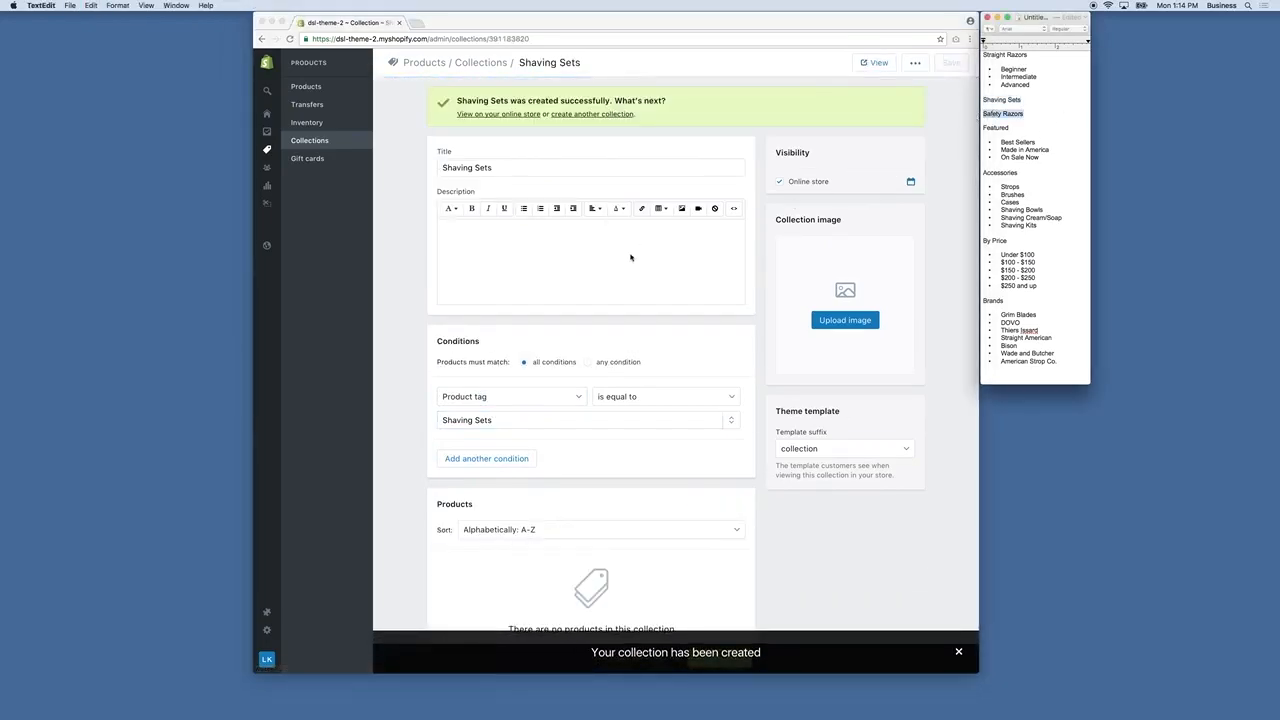
pyautogui.click(630, 258)
pyautogui.click(588, 116)
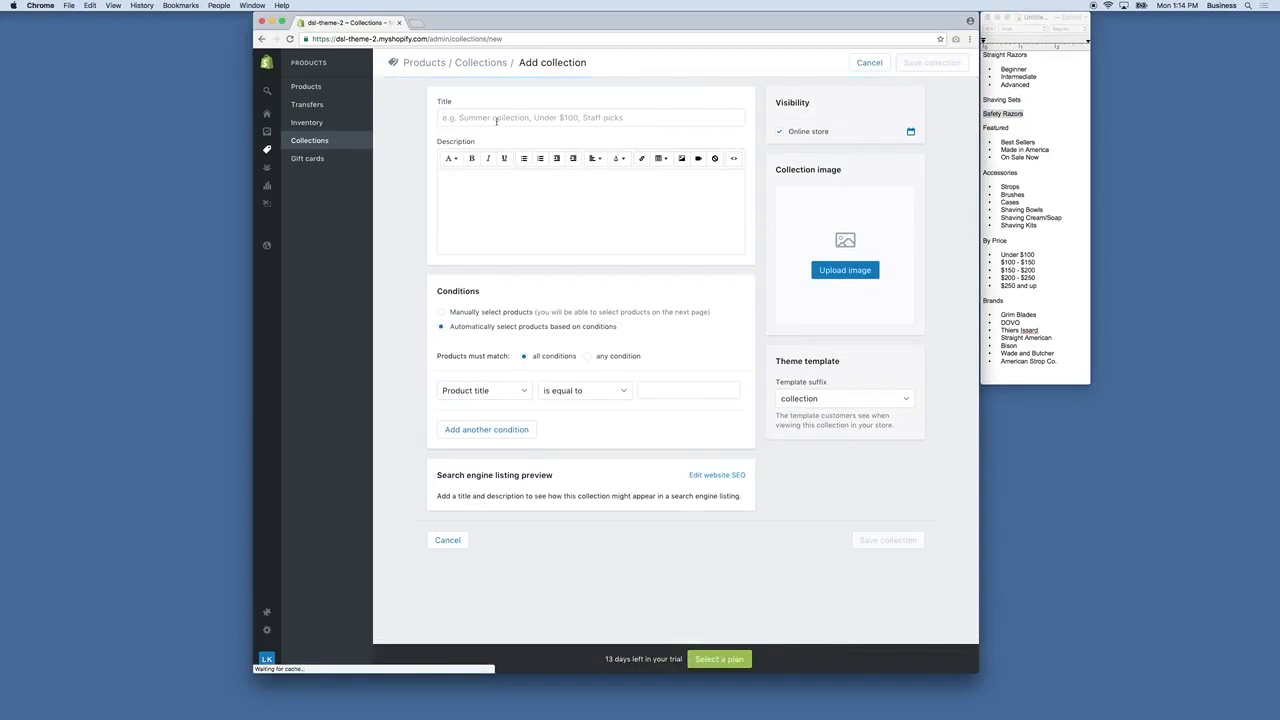
pyautogui.press('super+v')
# - Set the Safety Razors collection's condition to product tag is equal to "Safety Razors" and save the collection
pyautogui.click(481, 391)
pyautogui.click(555, 418)
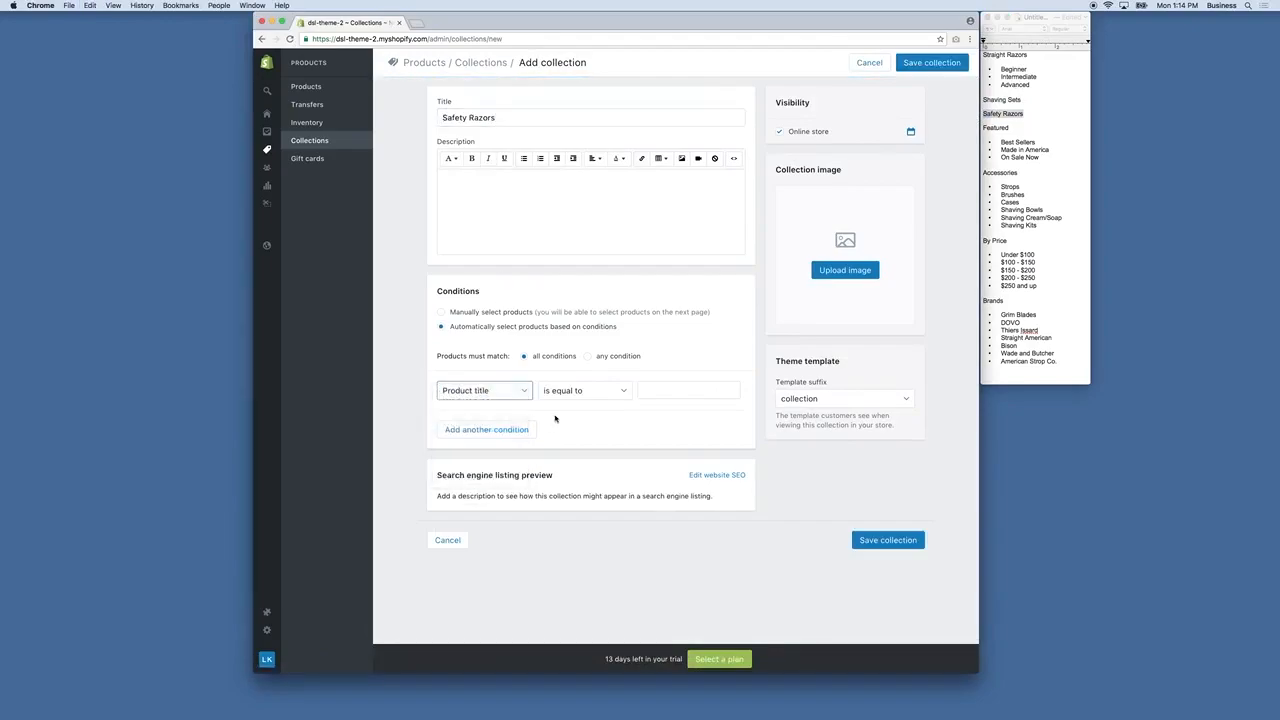
pyautogui.click(555, 414)
pyautogui.press('super+v')
pyautogui.click(920, 64)
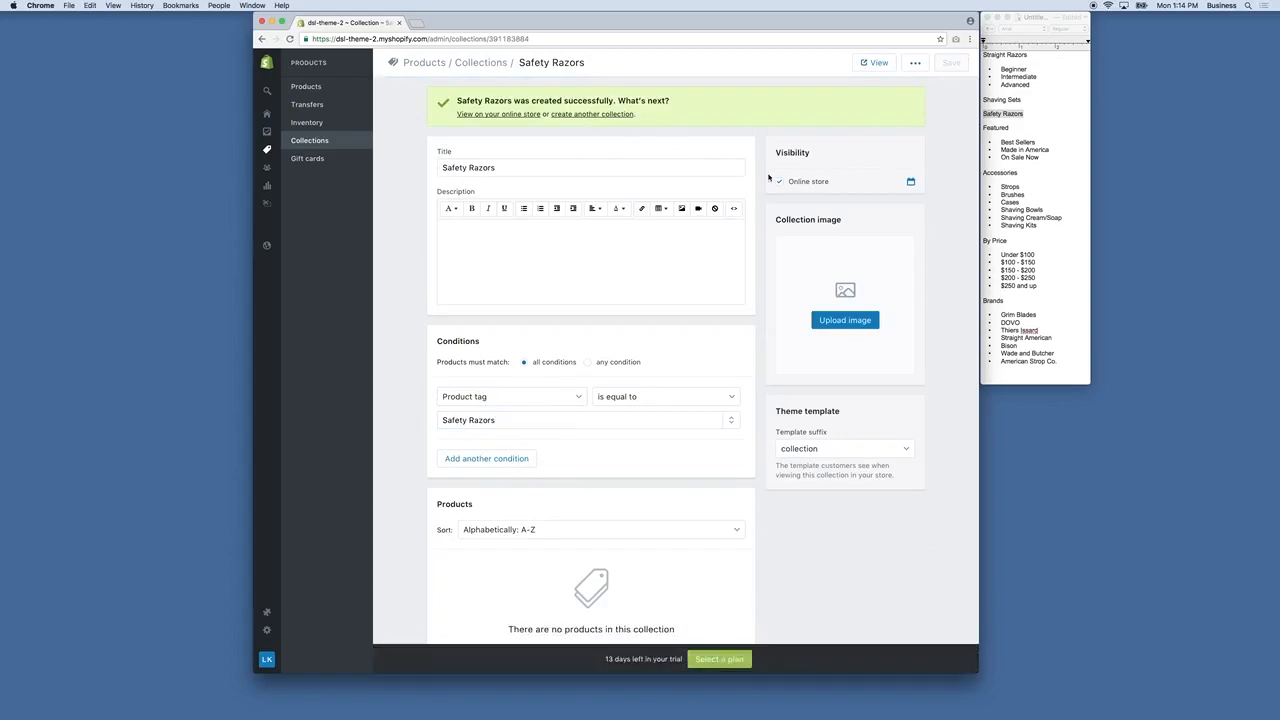
# - Create and save a collection titled "Best Sellers" from the outline's Featured group, with products selected manually
pyautogui.scroll(-1, 522, 401)
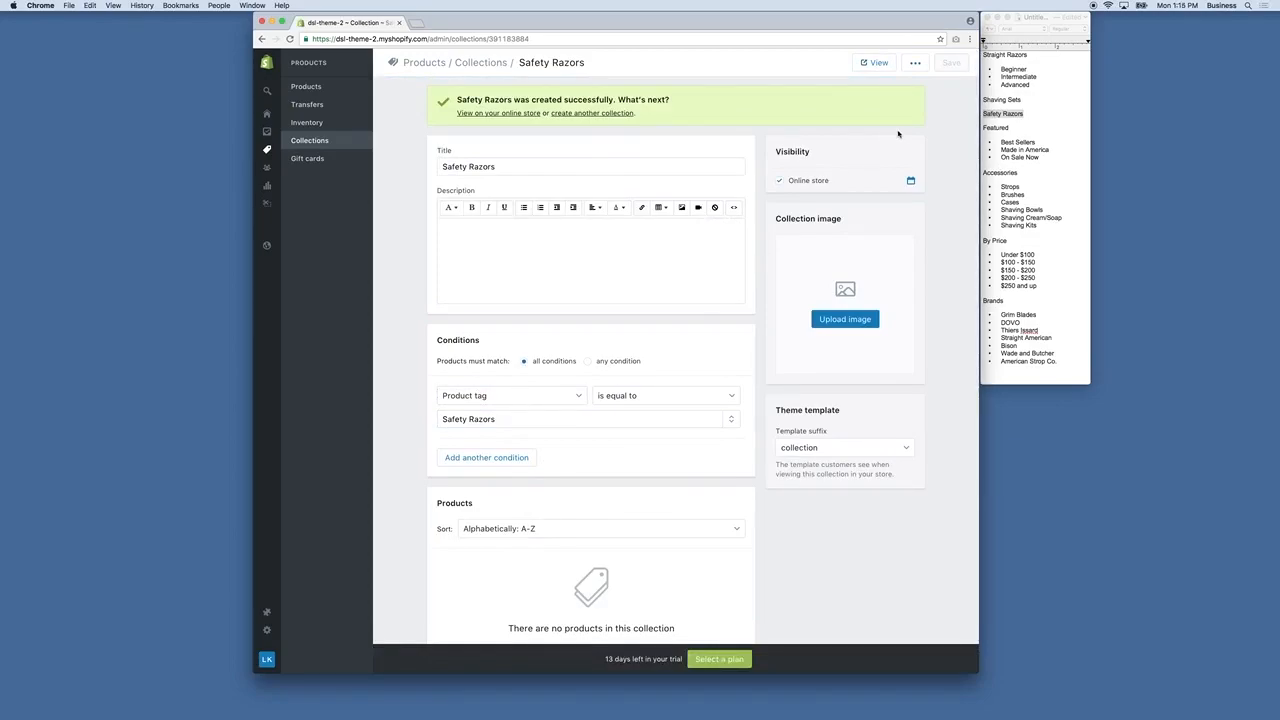
pyautogui.click(309, 140)
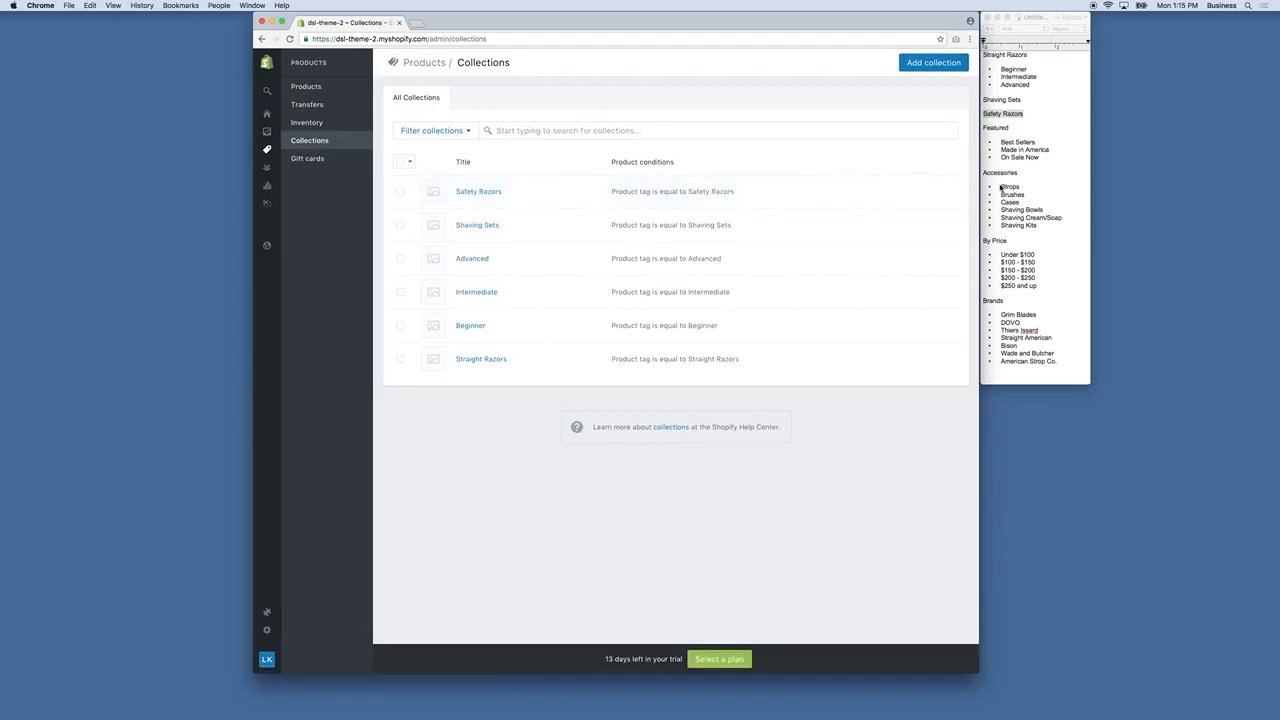
pyautogui.click(1028, 142)
pyautogui.moveTo(1037, 142); pyautogui.dragTo(999, 142)
pyautogui.press('super+c')
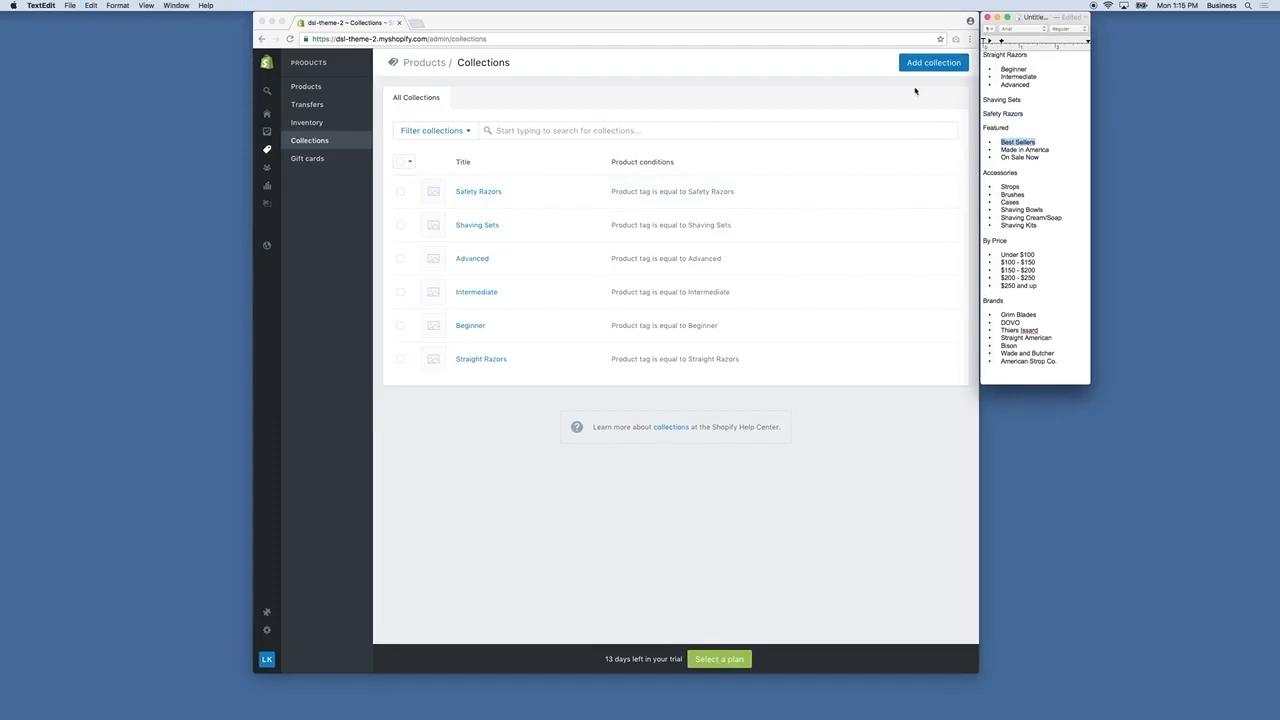
pyautogui.click(942, 67)
pyautogui.click(942, 67)
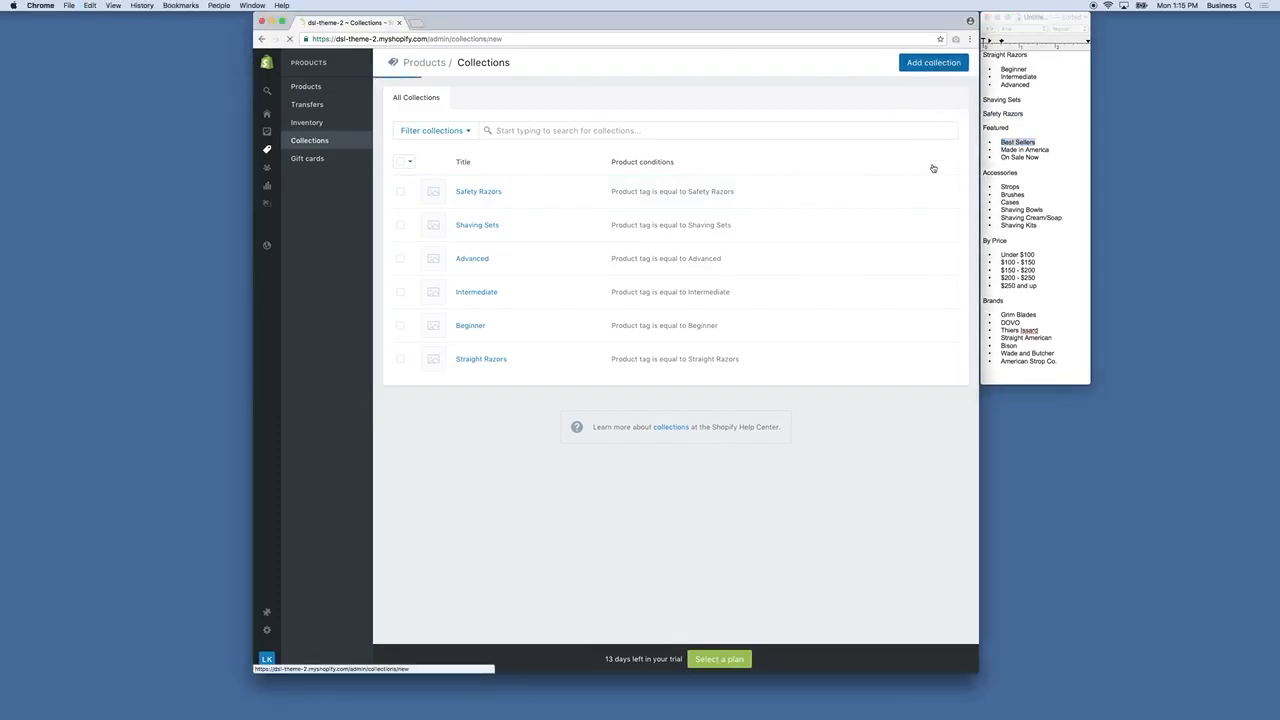
pyautogui.click(645, 118)
pyautogui.press('super+v')
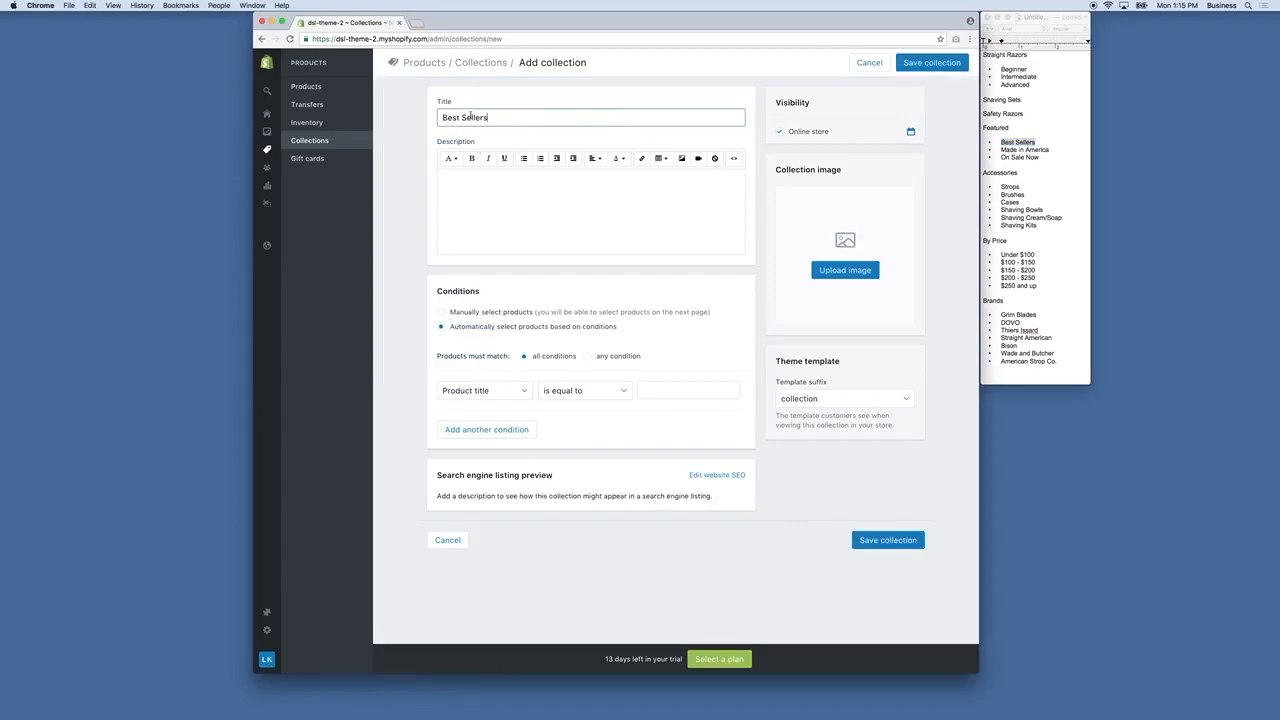
pyautogui.click(443, 313)
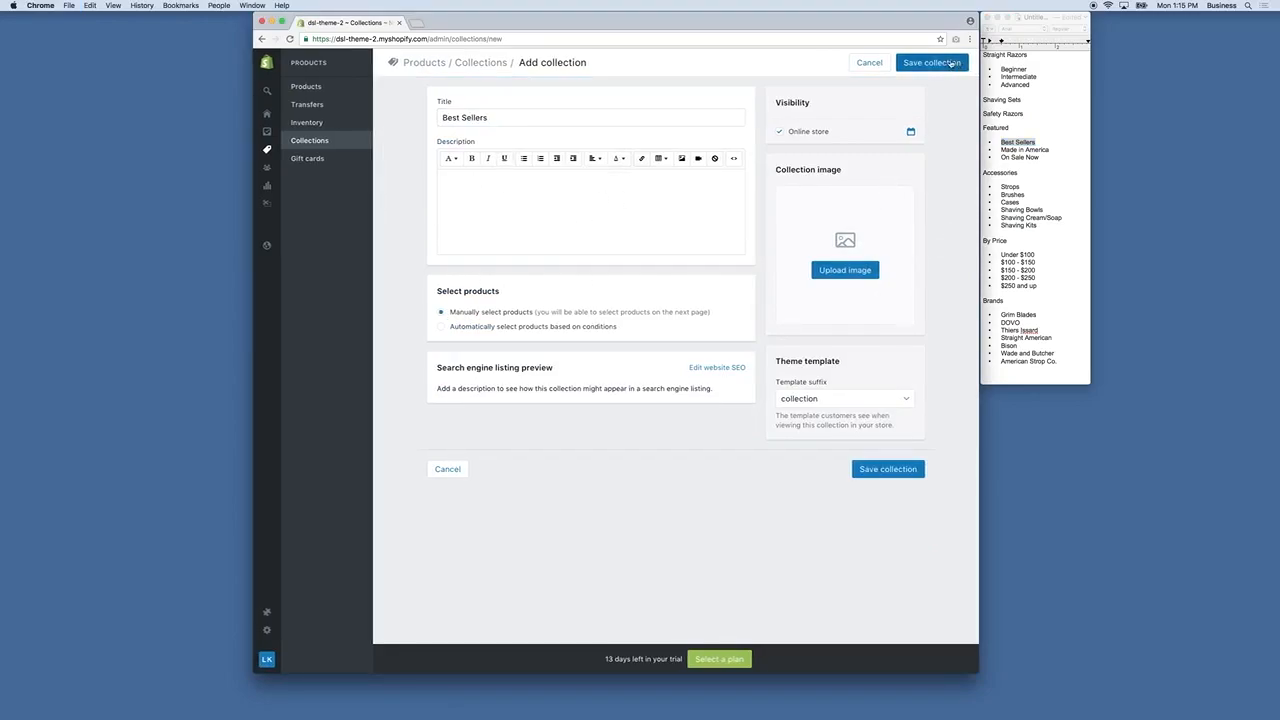
pyautogui.click(950, 62)
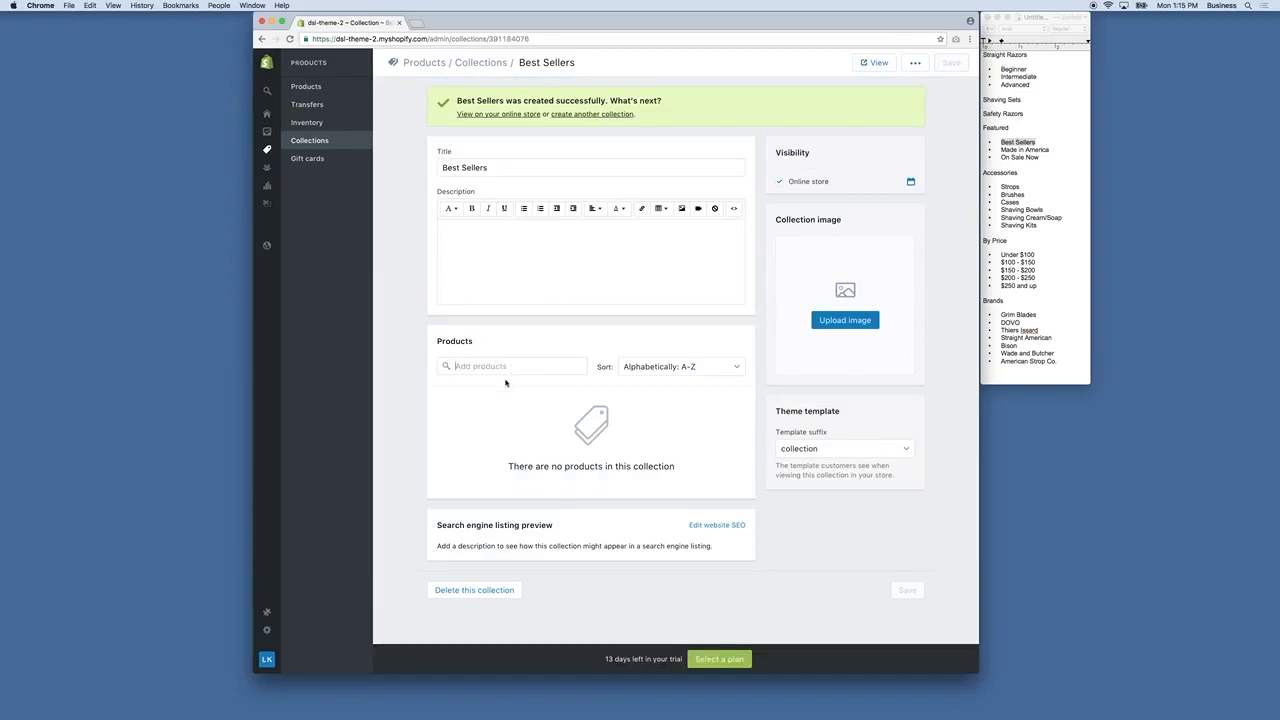
# - Copy "Made in America" from the outline's Featured group and use it as the title of a new collection
pyautogui.click(493, 367)
pyautogui.click(1046, 258)
pyautogui.moveTo(1052, 150); pyautogui.dragTo(1000, 150)
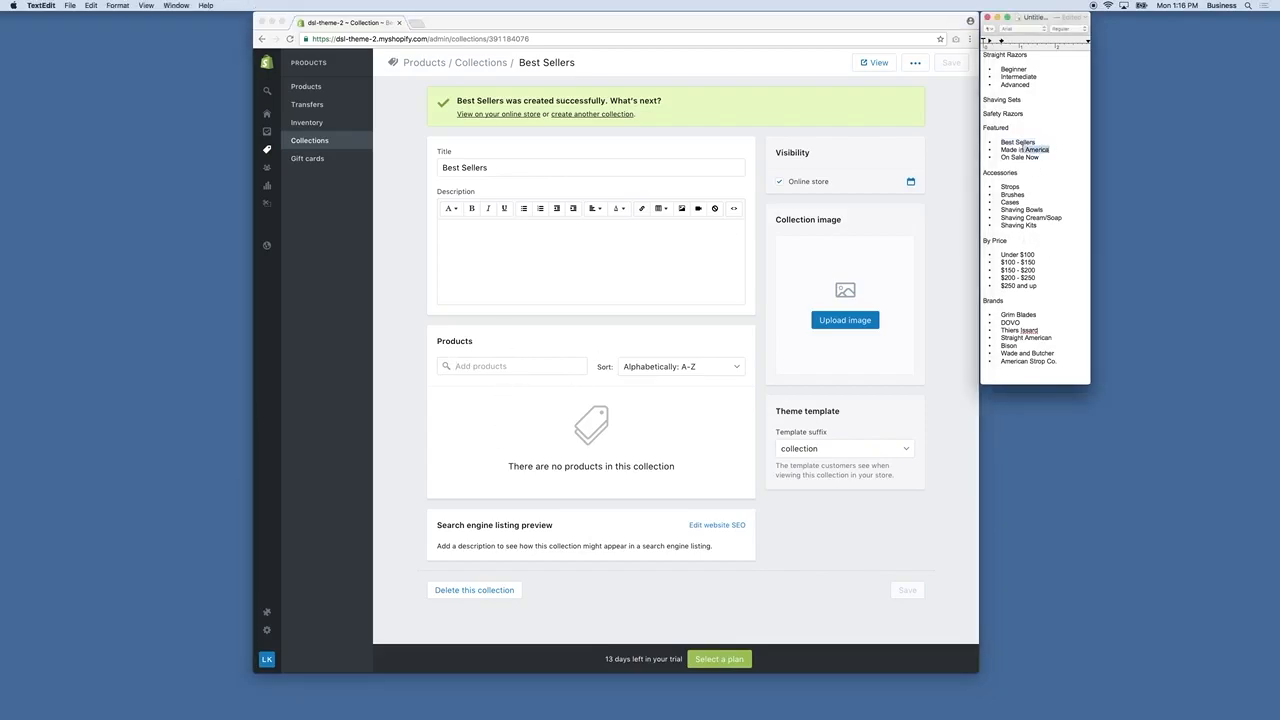
pyautogui.click(708, 192)
pyautogui.click(563, 118)
pyautogui.click(689, 115)
pyautogui.press('super+v')
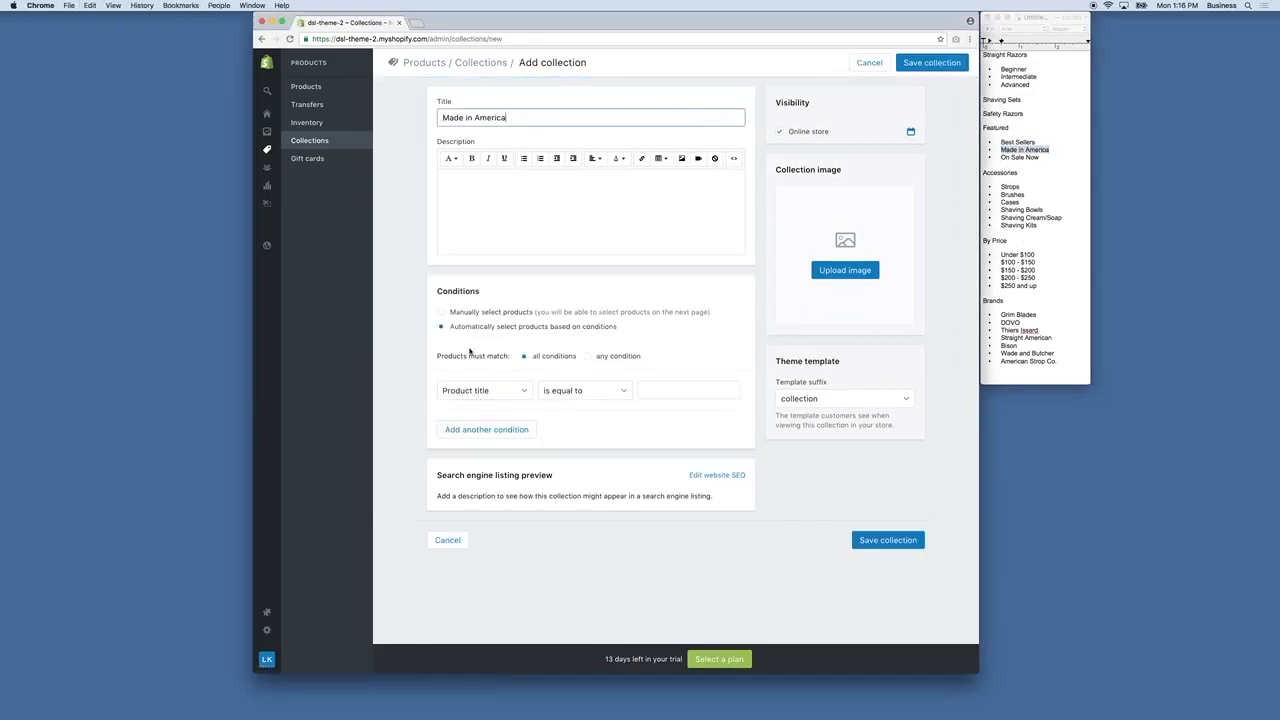
# - Set the Made in America collection's condition to product tag is equal to "Made in America" and save the collection
pyautogui.click(484, 390)
pyautogui.click(478, 436)
pyautogui.click(540, 412)
pyautogui.press('super+v')
# - Copy "On Sale Now" from the outline's Featured group and use it as the title of another new collection
pyautogui.click(1043, 157)
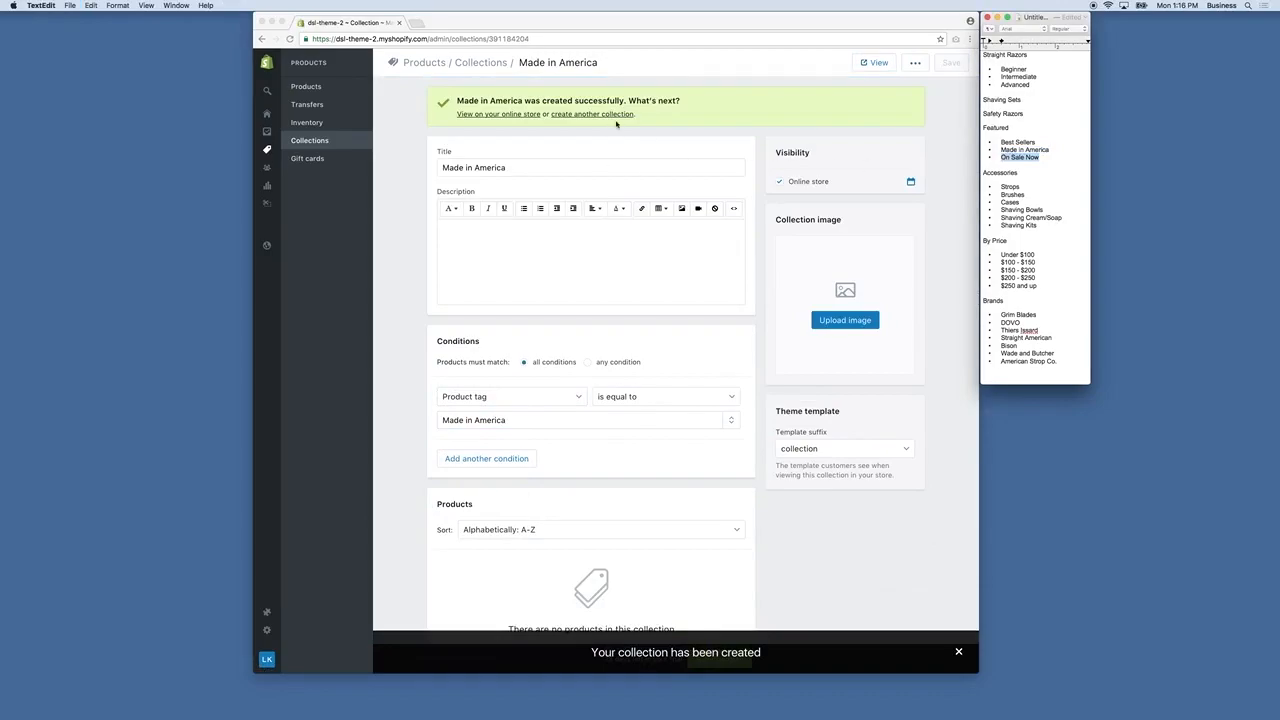
pyautogui.click(618, 115)
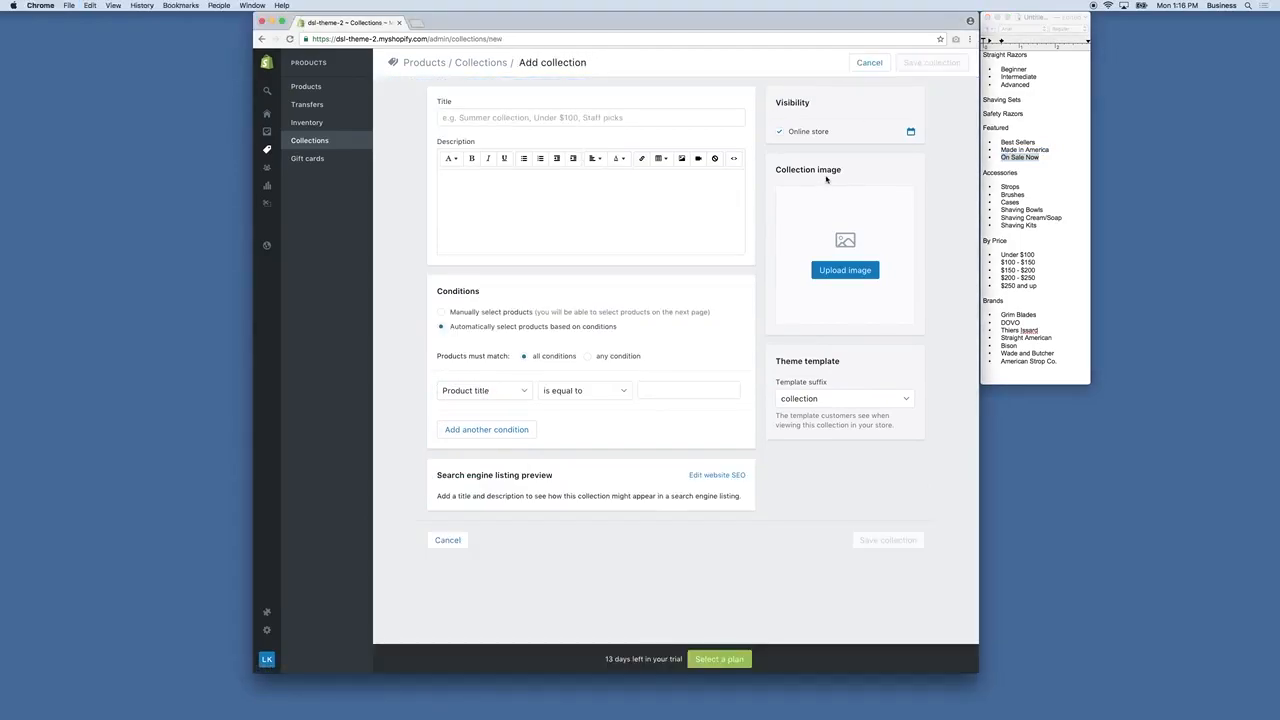
pyautogui.click(626, 117)
pyautogui.press('super+v')
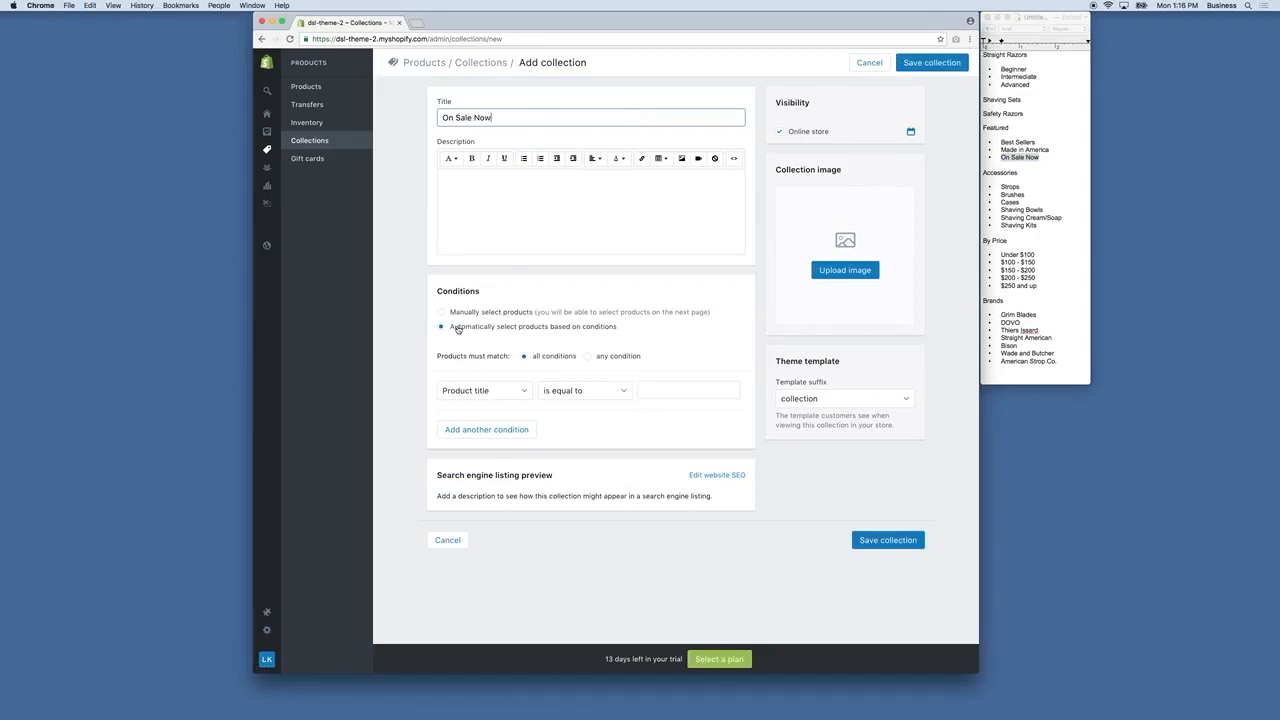
# - Set the On Sale Now collection's condition to compare at price is greater than $0 and save the collection
pyautogui.click(514, 391)
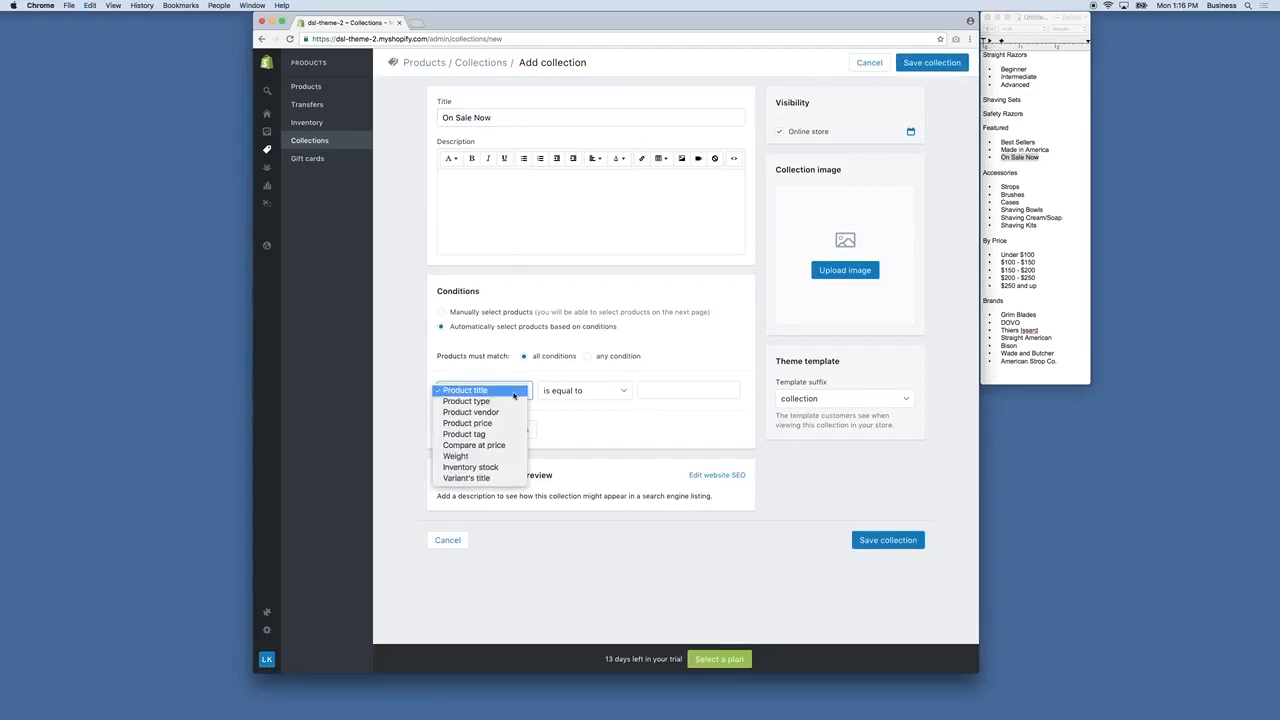
pyautogui.click(499, 446)
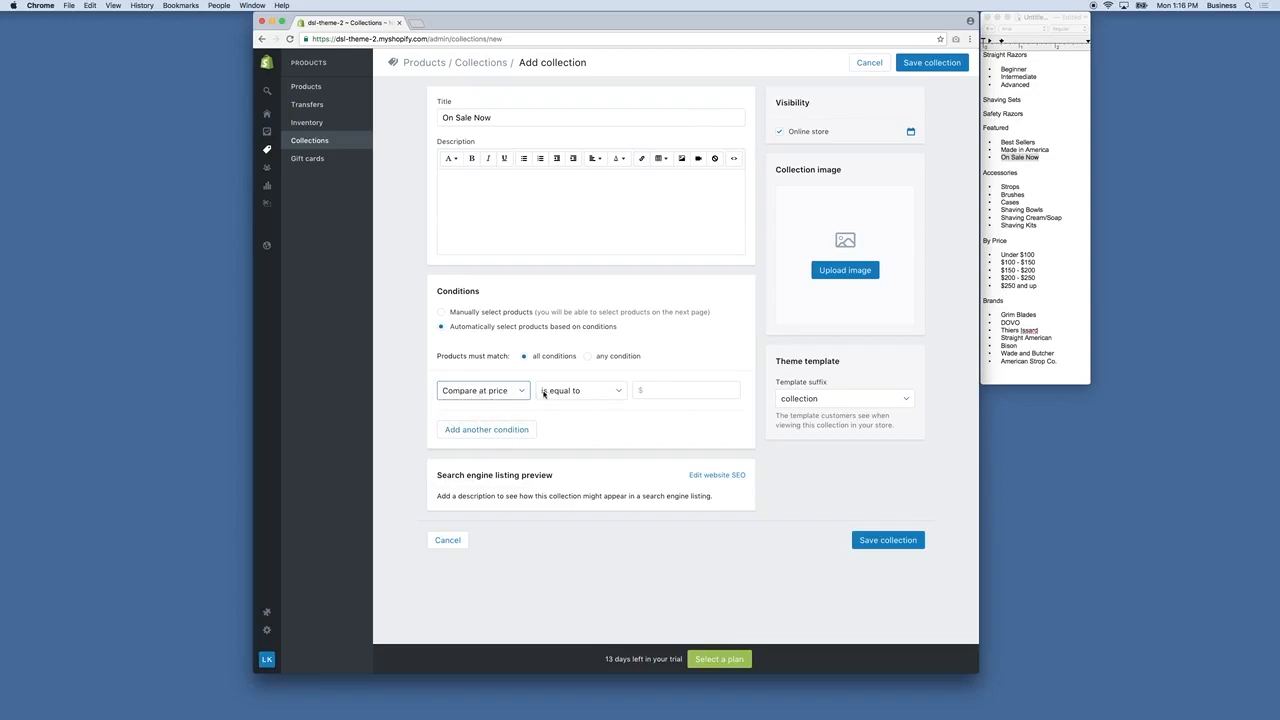
pyautogui.click(547, 395)
pyautogui.click(578, 413)
pyautogui.click(655, 391)
pyautogui.write('0')
pyautogui.click(660, 431)
pyautogui.click(945, 67)
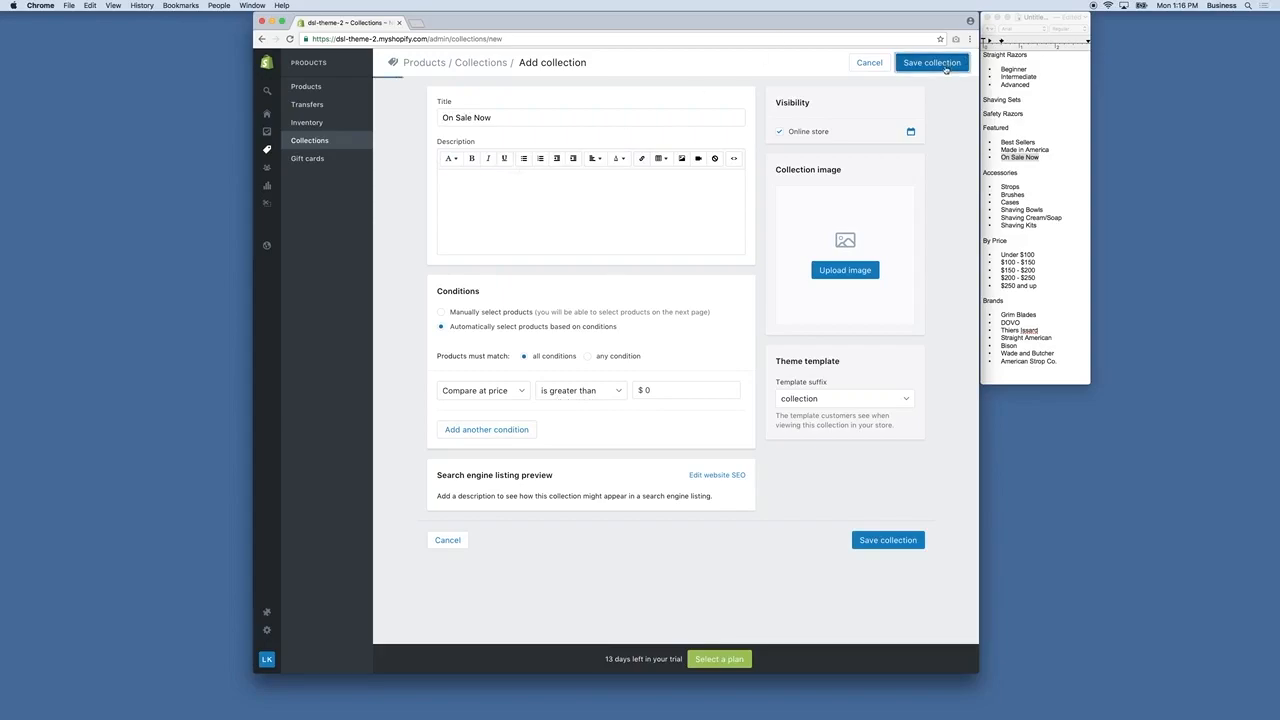
# - Copy the "Accessories" heading from the category outline and use it as the title of a new collection
pyautogui.click(1024, 174)
pyautogui.moveTo(1018, 172); pyautogui.dragTo(984, 172)
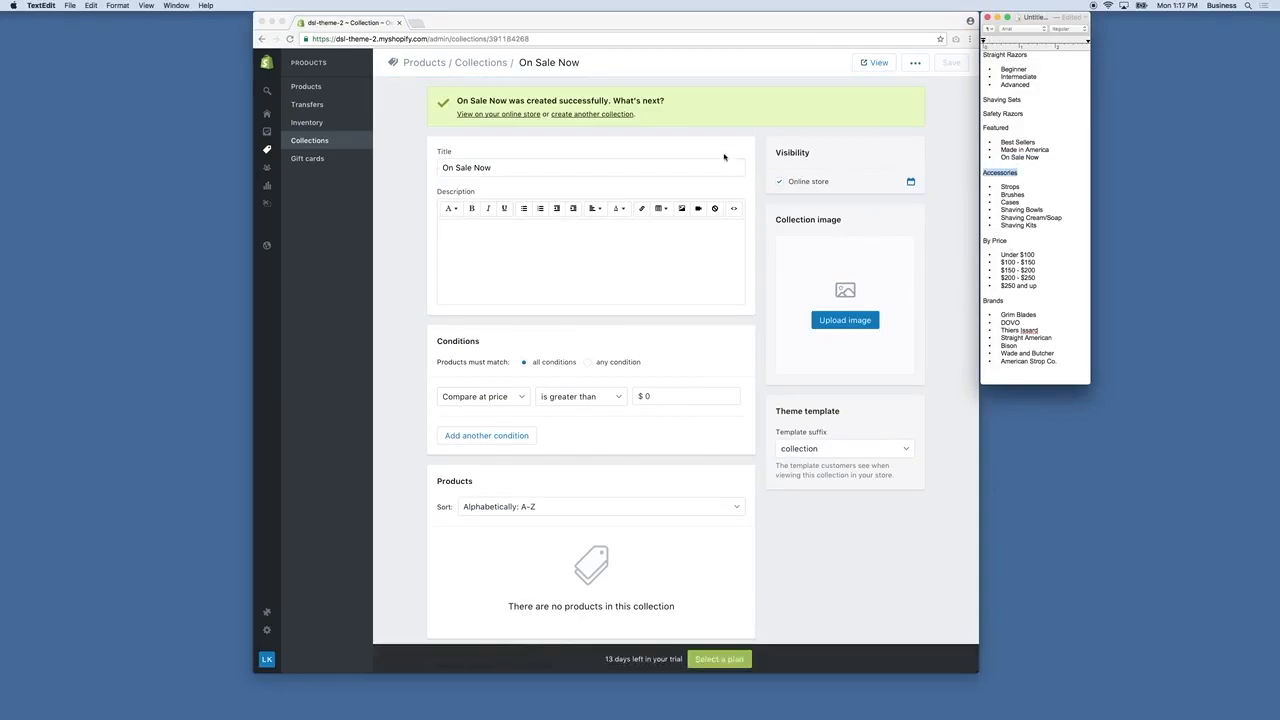
pyautogui.click(616, 114)
pyautogui.click(605, 117)
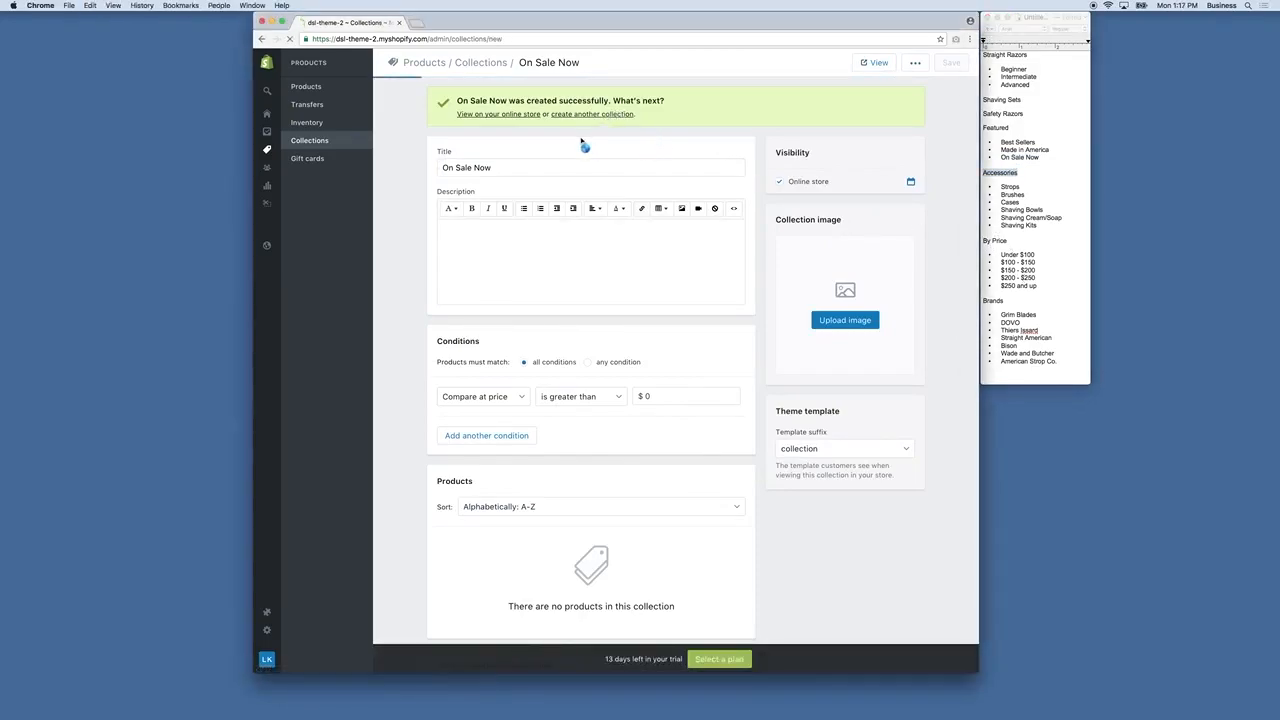
pyautogui.press('super+v')
# - Set the Accessories collection's condition to product tag is equal to "Accessories" and save the collection
pyautogui.click(515, 390)
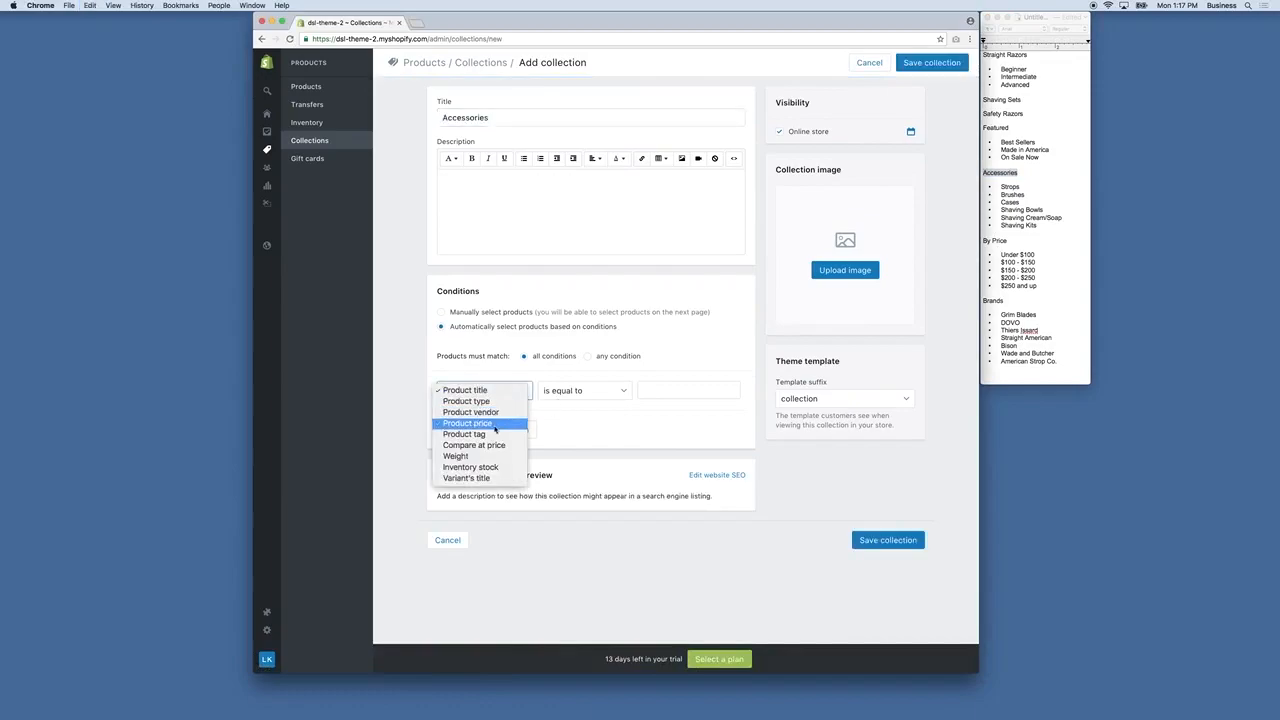
pyautogui.click(471, 434)
pyautogui.press('super+v')
pyautogui.click(931, 62)
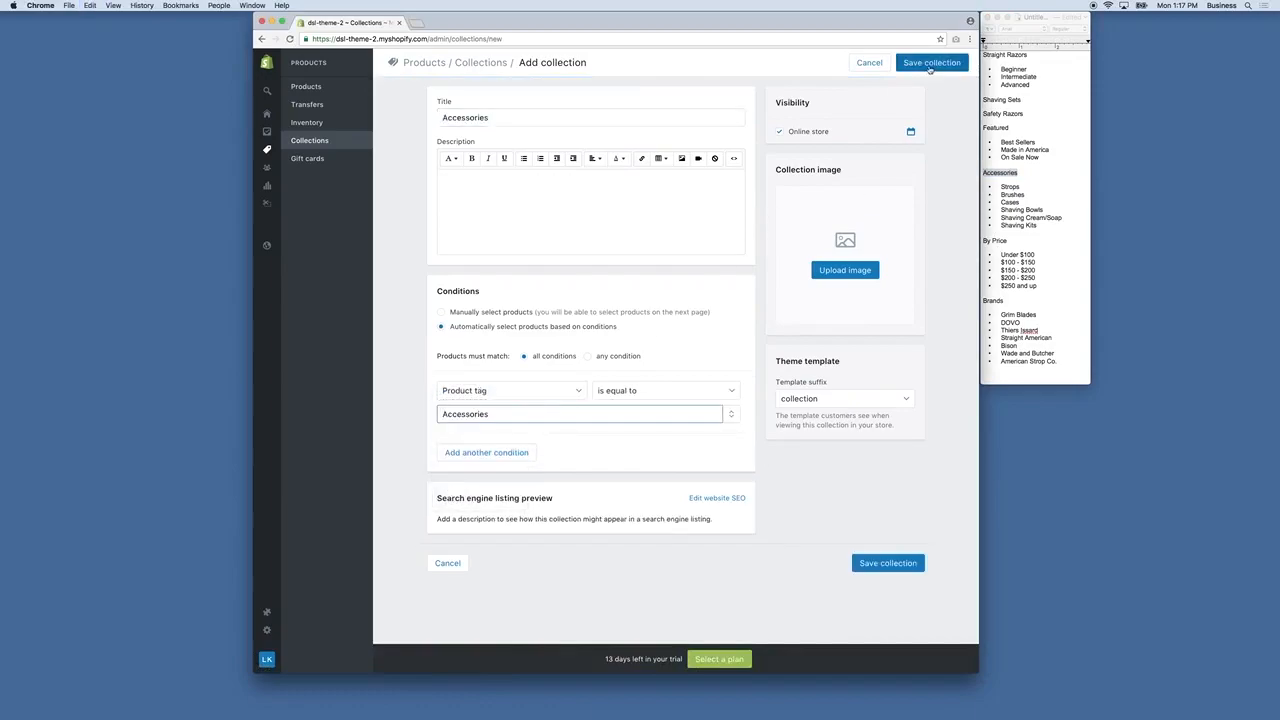
# - Copy "Strops" from the outline's Accessories group and use it as the title of a new collection
pyautogui.moveTo(1020, 187); pyautogui.dragTo(1001, 187)
pyautogui.click(617, 131)
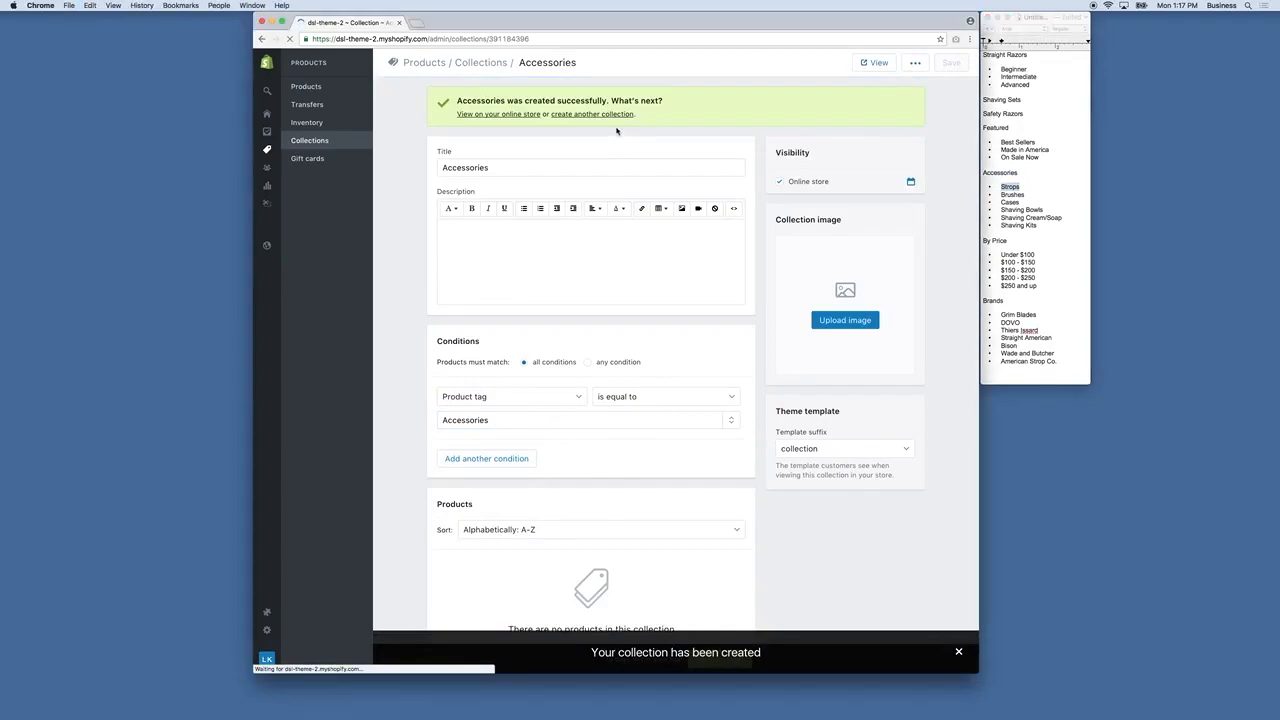
pyautogui.click(610, 116)
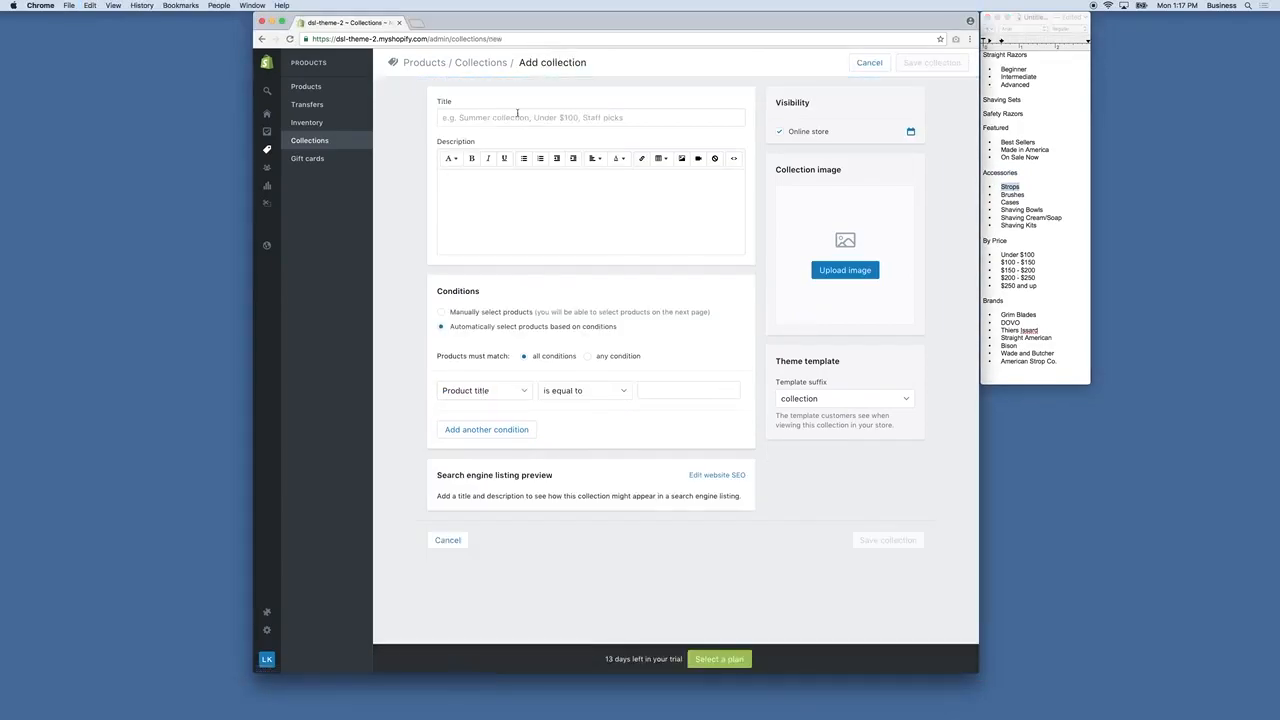
pyautogui.press('super+v')
# - Set the Strops collection's condition to product tag is equal to "Strops" and save the collection
pyautogui.click(500, 390)
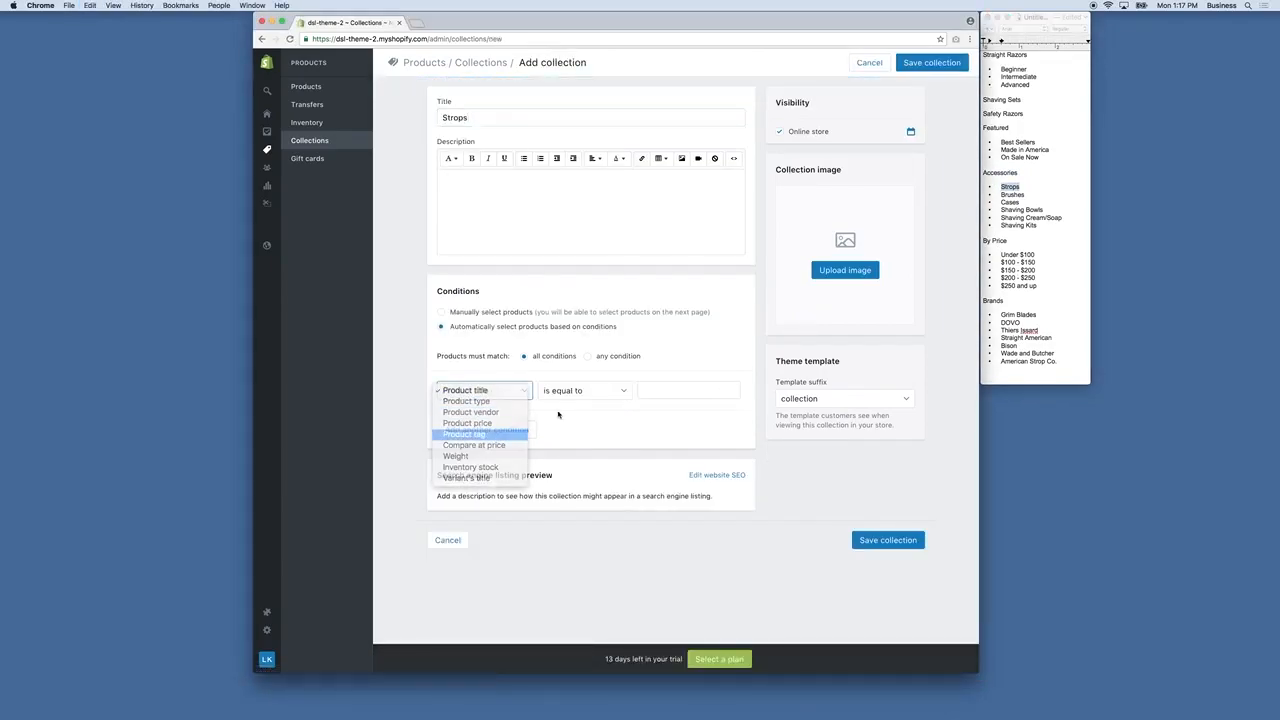
pyautogui.click(460, 422)
pyautogui.press('super+v')
pyautogui.click(928, 62)
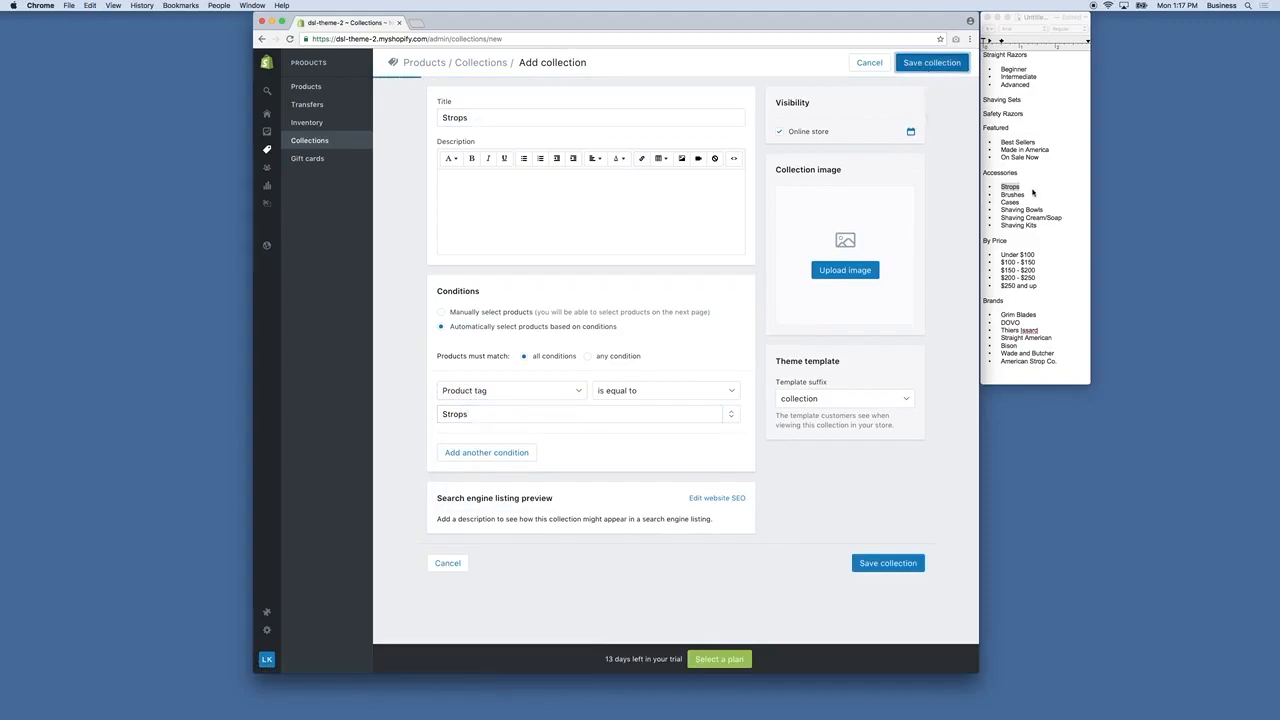
# - Copy "Brushes" from the outline's Accessories group and use it as the title of a new collection
pyautogui.click(1012, 194)
pyautogui.doubleClick(1012, 194)
pyautogui.press('super+c')
pyautogui.click(657, 155)
pyautogui.click(614, 114)
pyautogui.click(509, 117)
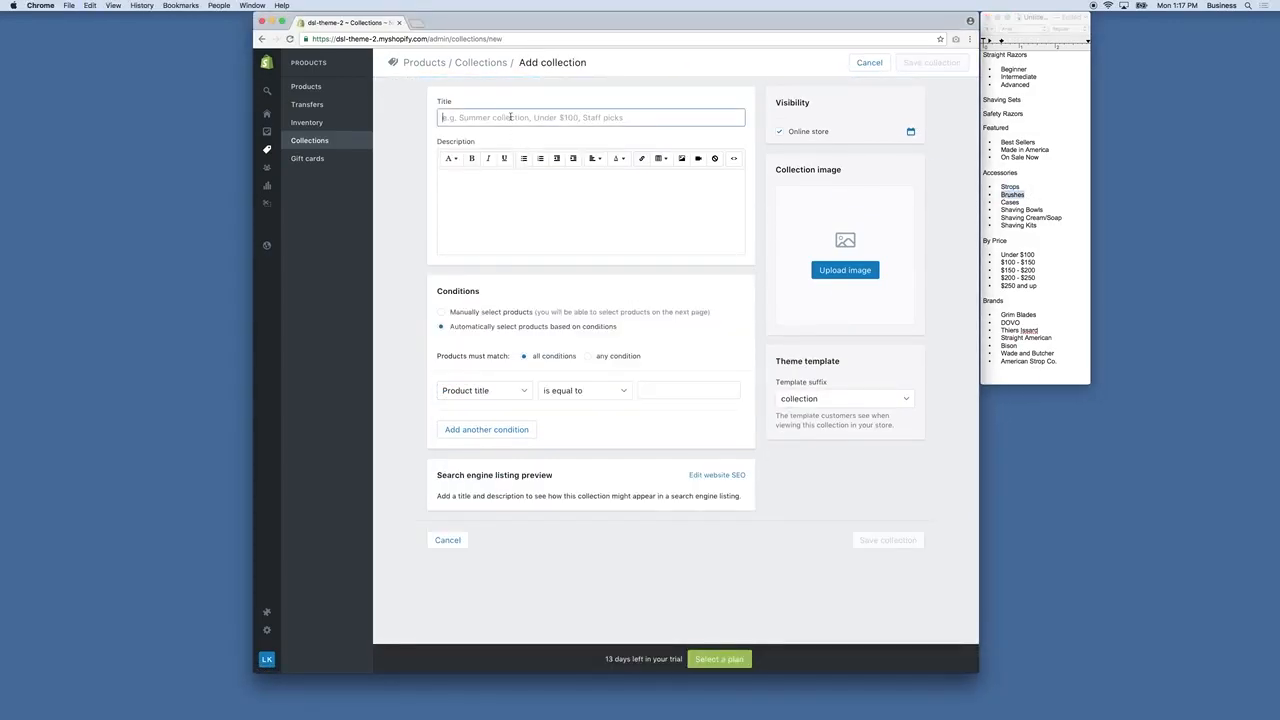
pyautogui.press('super+v')
# - Set the Brushes collection's condition to product tag is equal to "Brushes" and save the collection
pyautogui.click(492, 390)
pyautogui.click(464, 434)
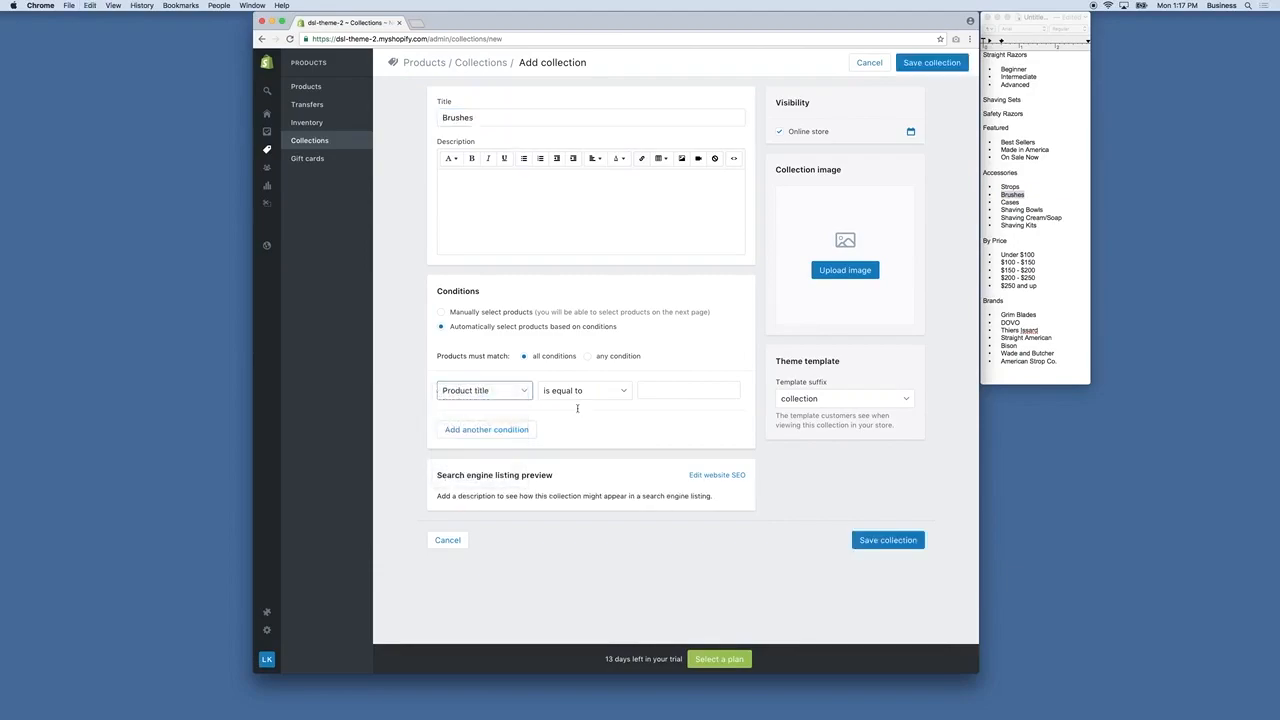
pyautogui.press('super+v')
pyautogui.click(931, 62)
# - Copy "Cases" from the outline's Accessories group and use it as the title of a new collection
pyautogui.click(1020, 202)
pyautogui.moveTo(1020, 202); pyautogui.dragTo(988, 198)
pyautogui.press('super+c')
pyautogui.click(590, 114)
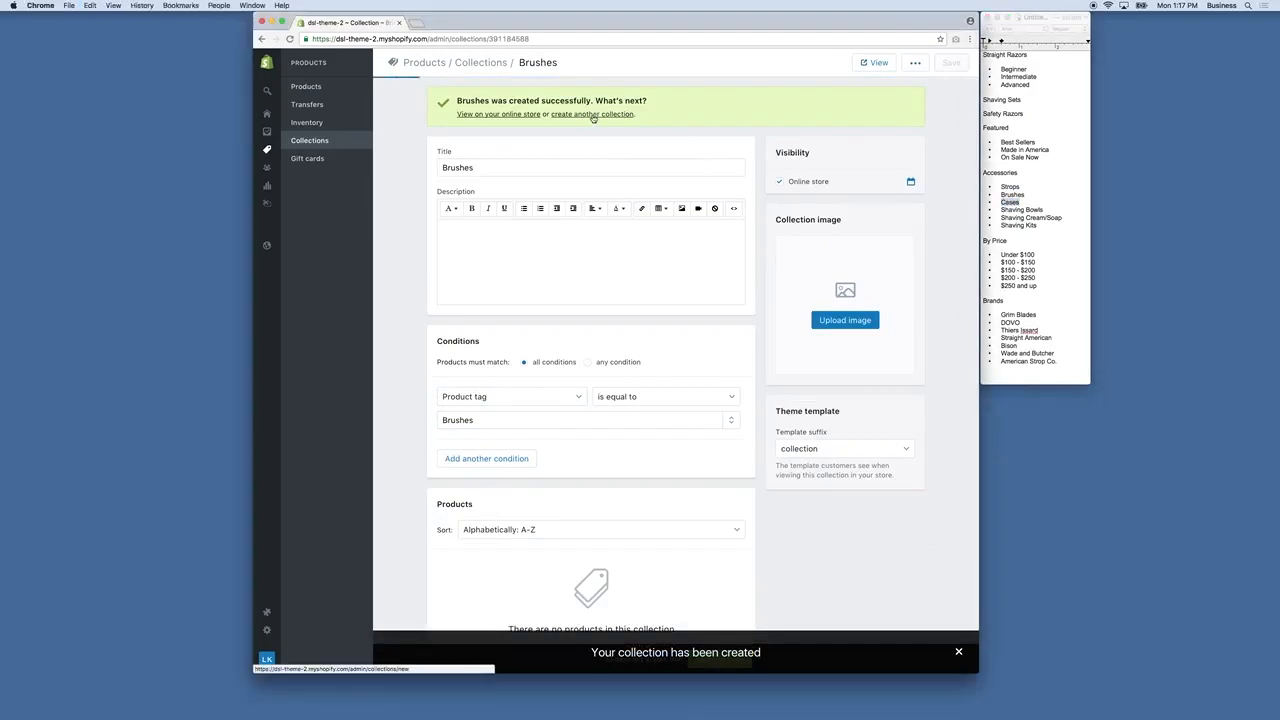
pyautogui.press('super+v')
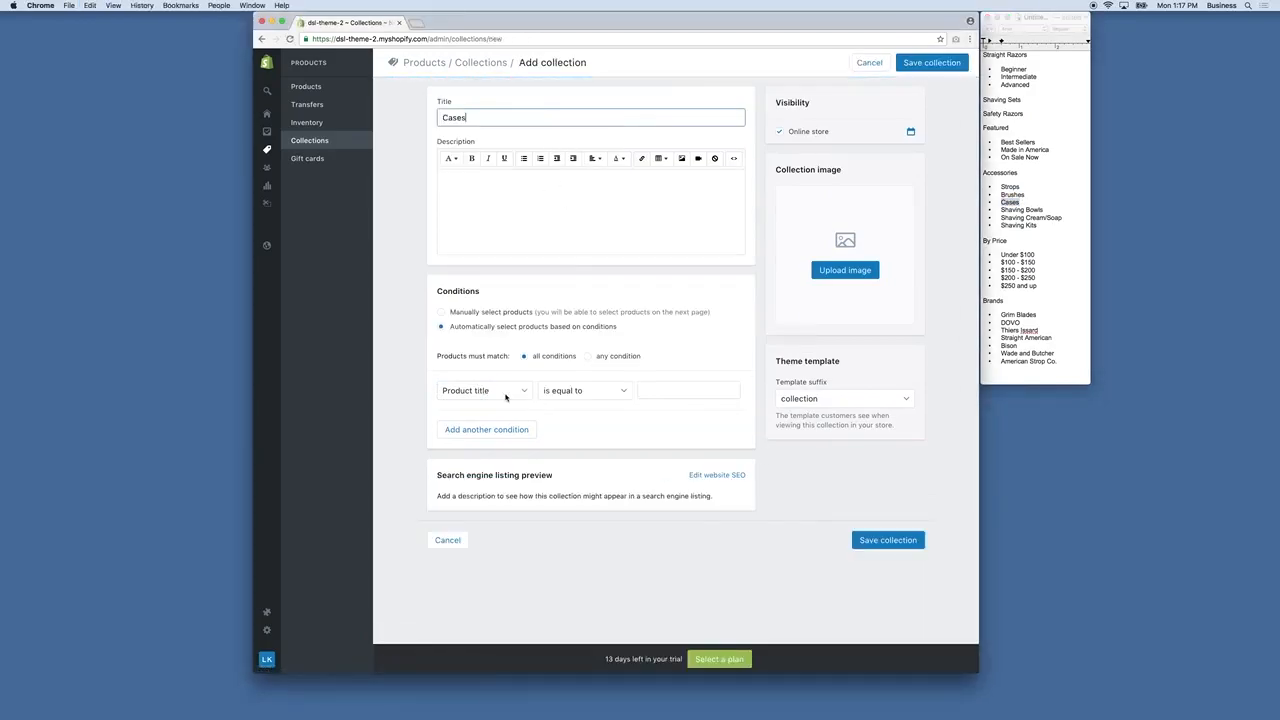
# - Set the Cases collection's condition to product tag is equal to "Cases" and save the collection
pyautogui.click(510, 391)
pyautogui.click(514, 429)
pyautogui.press('super+v')
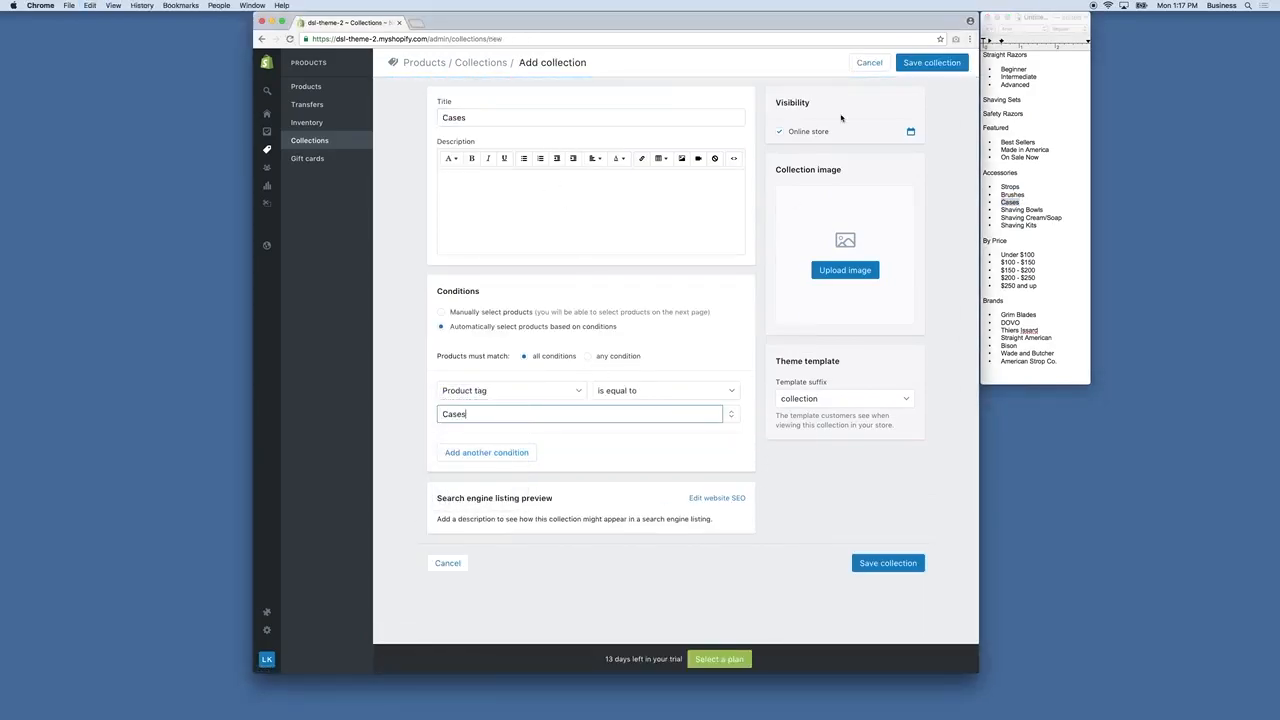
# - Copy "Shaving Bowls" from the outline's Accessories group and use it as the title of a new collection
pyautogui.click(1041, 209)
pyautogui.moveTo(1041, 209); pyautogui.dragTo(1001, 210)
pyautogui.press('super+c')
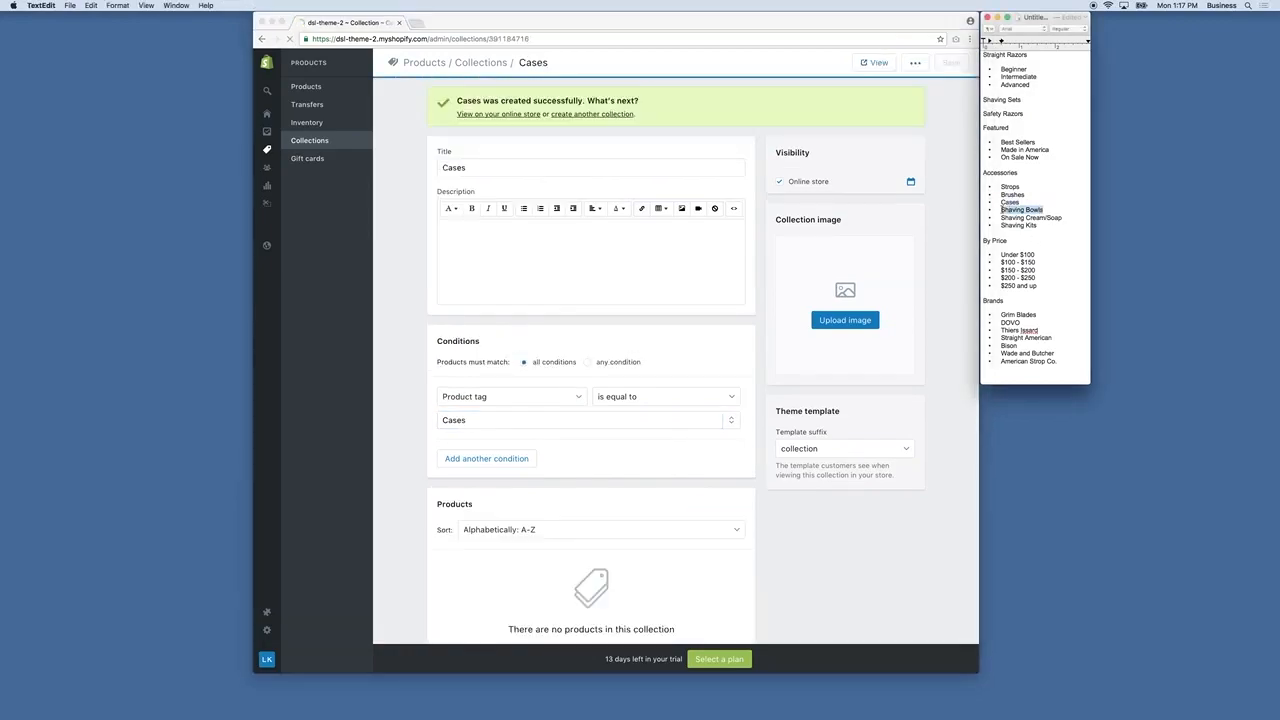
pyautogui.click(595, 181)
pyautogui.click(591, 116)
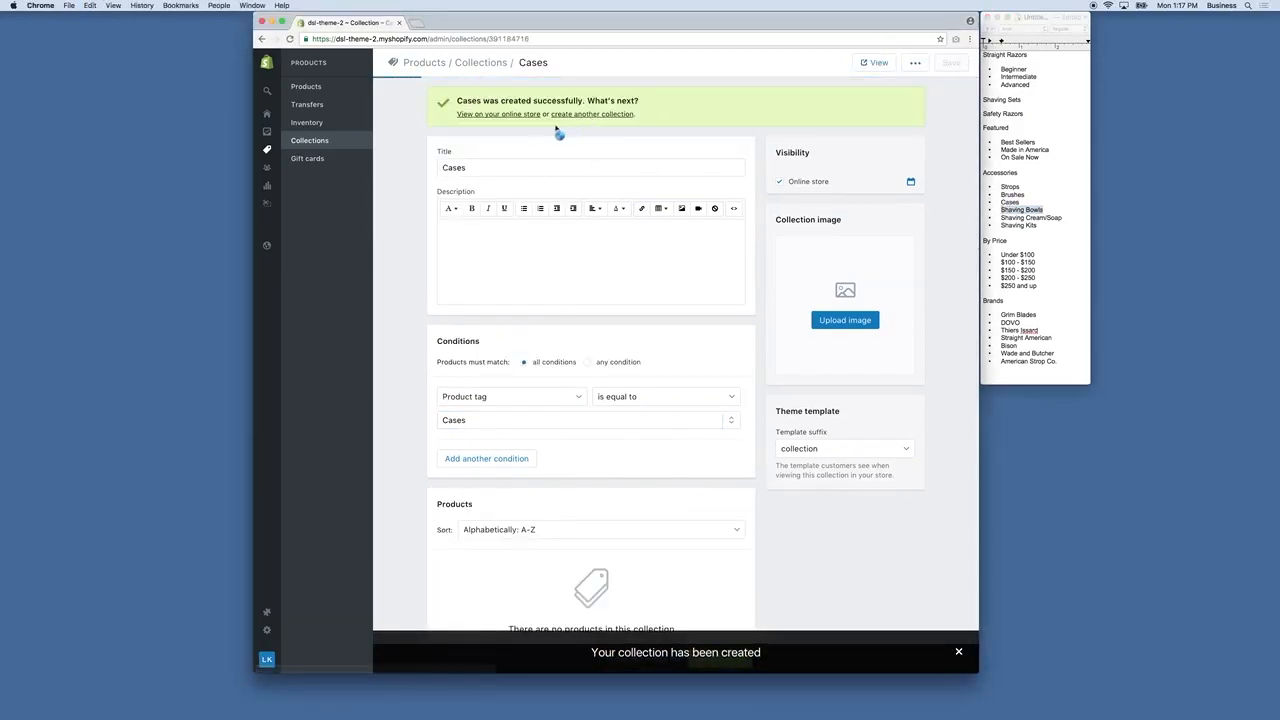
pyautogui.click(491, 112)
pyautogui.press('super+v')
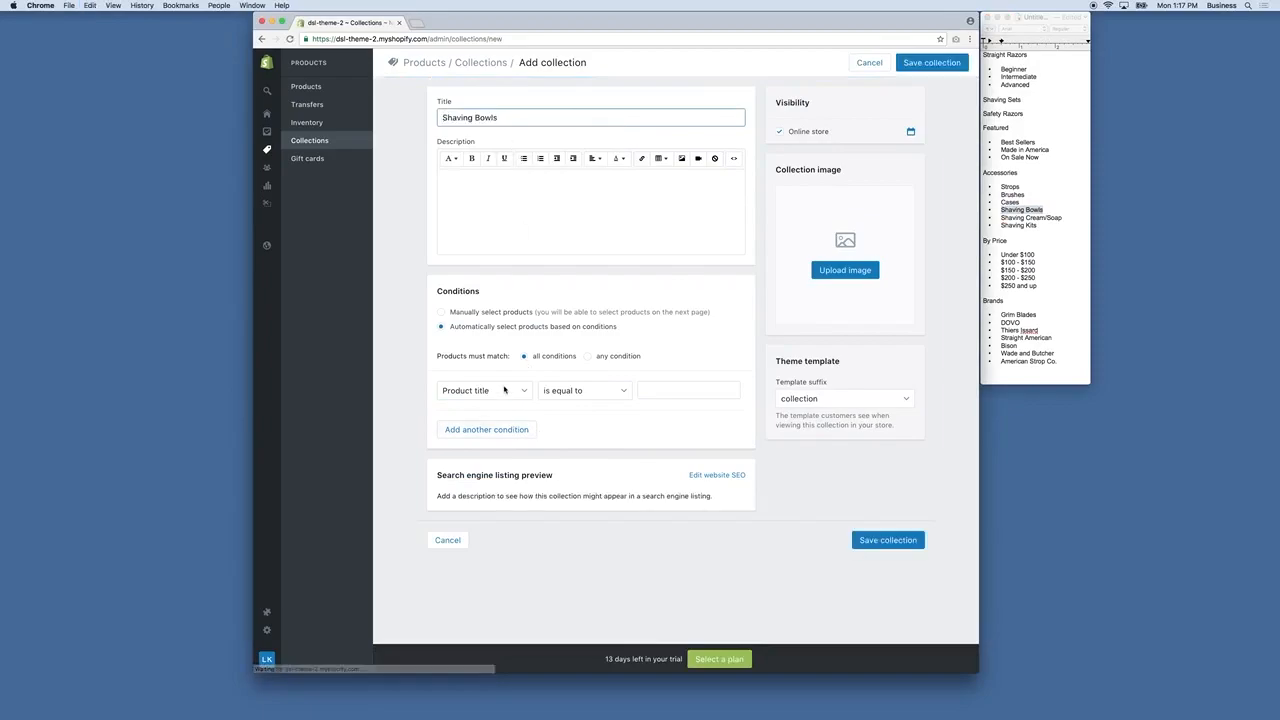
# - Set the Shaving Bowls collection's condition to product tag is equal to "Shaving Bowls" and save the collection
pyautogui.click(484, 390)
pyautogui.click(521, 429)
pyautogui.press('super+v')
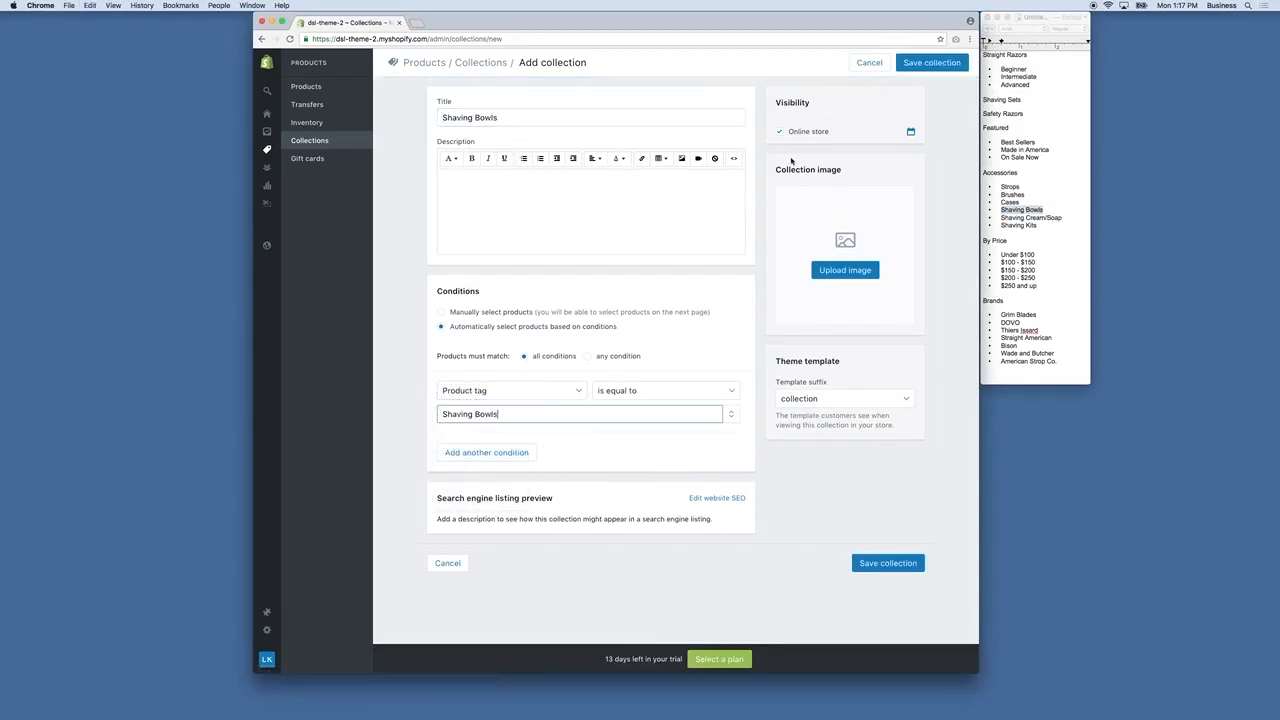
pyautogui.click(921, 69)
# - Copy "Shaving Cream/Soap" from the outline's Accessories group and use it as the title of a new collection
pyautogui.click(1064, 217)
pyautogui.moveTo(1065, 218); pyautogui.dragTo(1003, 219)
pyautogui.press('super+c')
pyautogui.click(593, 114)
pyautogui.click(591, 114)
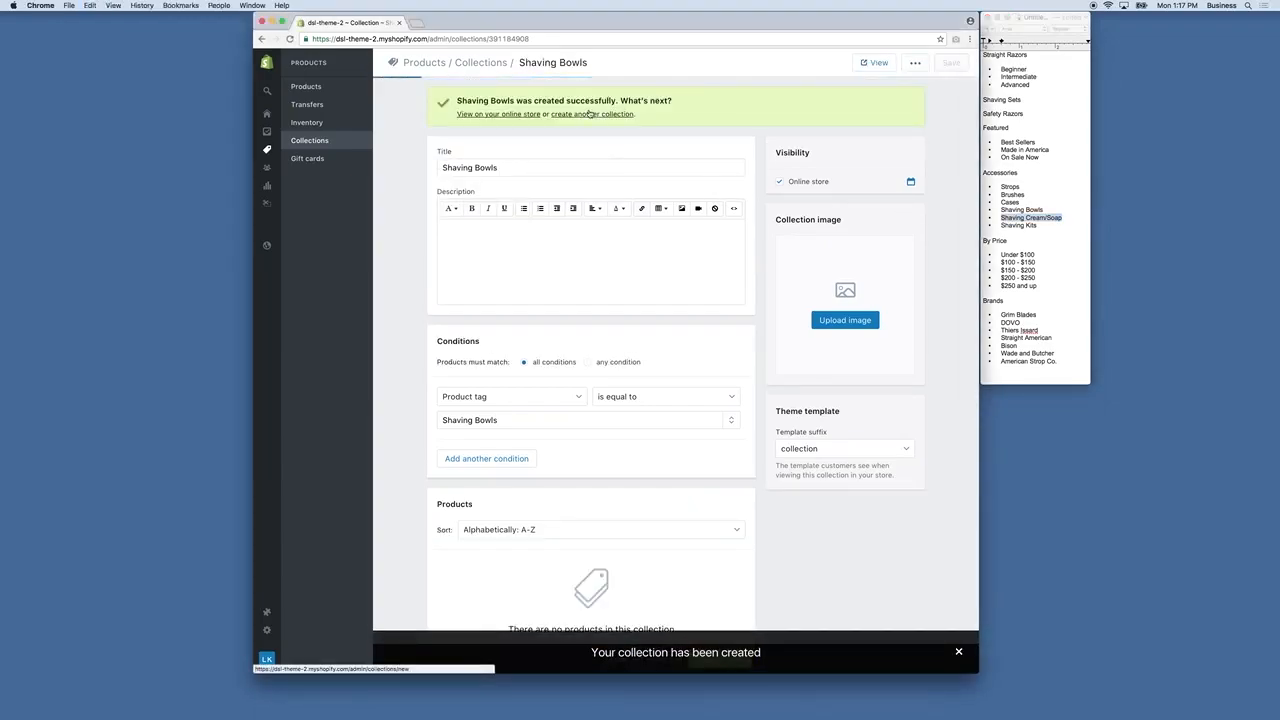
pyautogui.click(517, 118)
pyautogui.press('super+v')
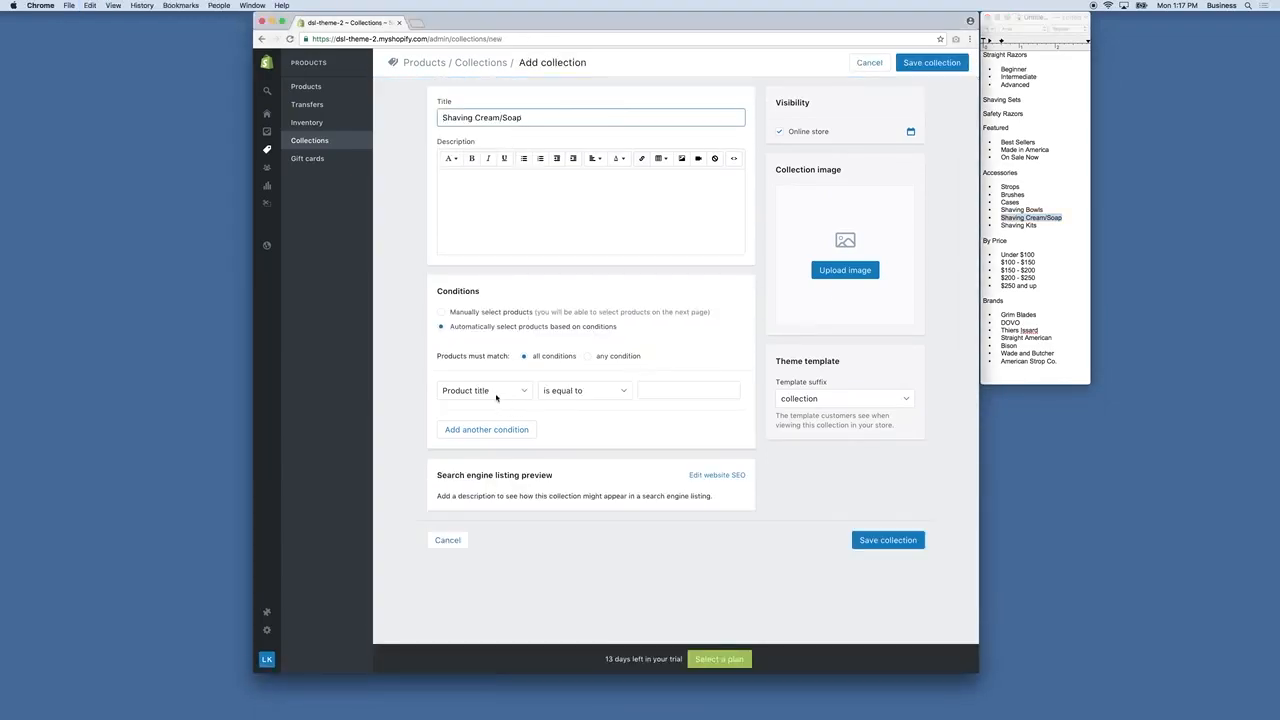
# - Set the Shaving Cream/Soap collection's condition to product tag is equal to "Shaving Cream/Soap" and save the collection
pyautogui.click(496, 391)
pyautogui.click(470, 435)
pyautogui.press('super+v')
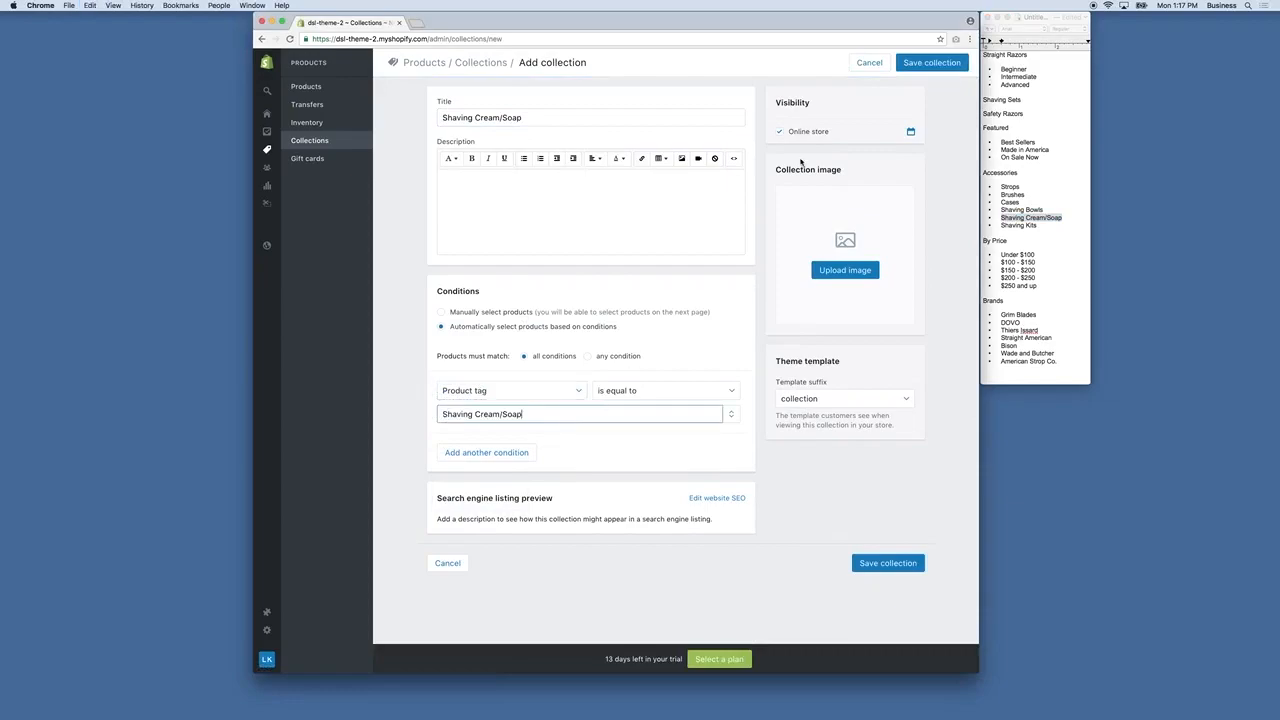
pyautogui.click(932, 62)
# - Copy "Shaving Kits" from the outline's Accessories group and use it as the title of a new collection
pyautogui.moveTo(1038, 225); pyautogui.dragTo(1000, 225)
pyautogui.press('super+c')
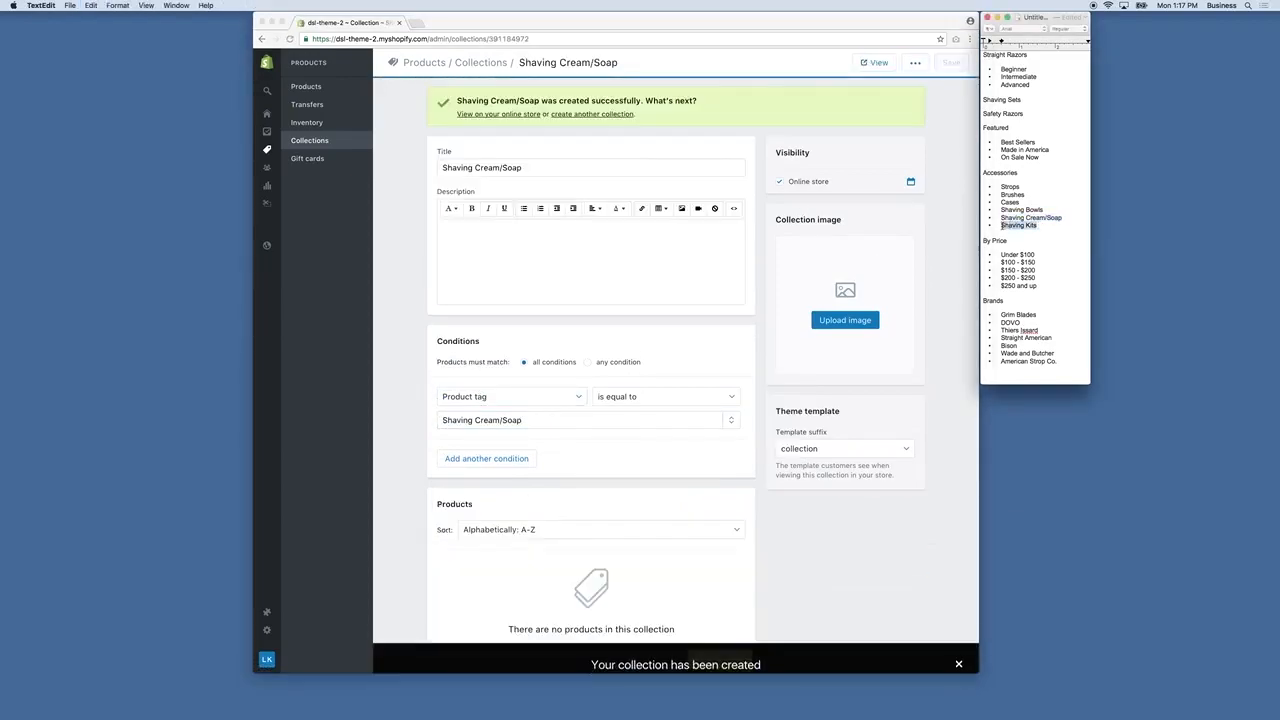
pyautogui.click(616, 114)
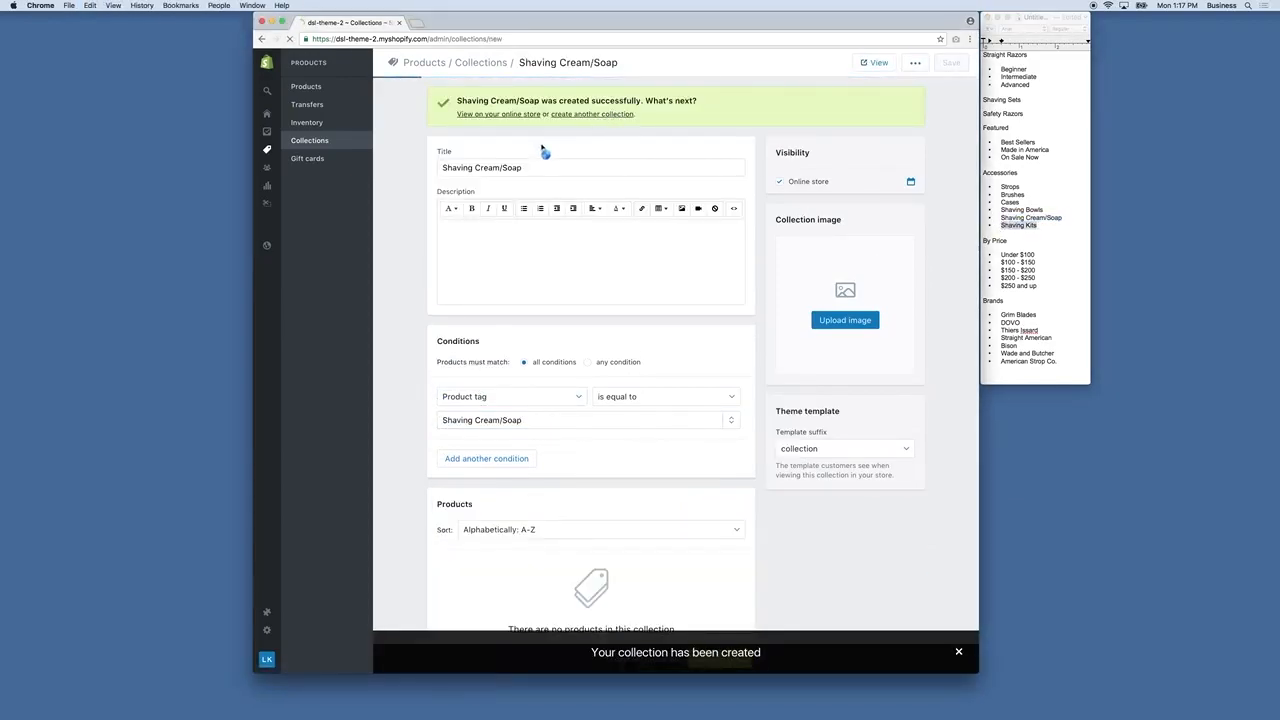
pyautogui.click(527, 118)
pyautogui.press('super+v')
# - Set the Shaving Kits collection's condition to product tag is equal to "Shaving Kits" and save the collection
pyautogui.click(515, 390)
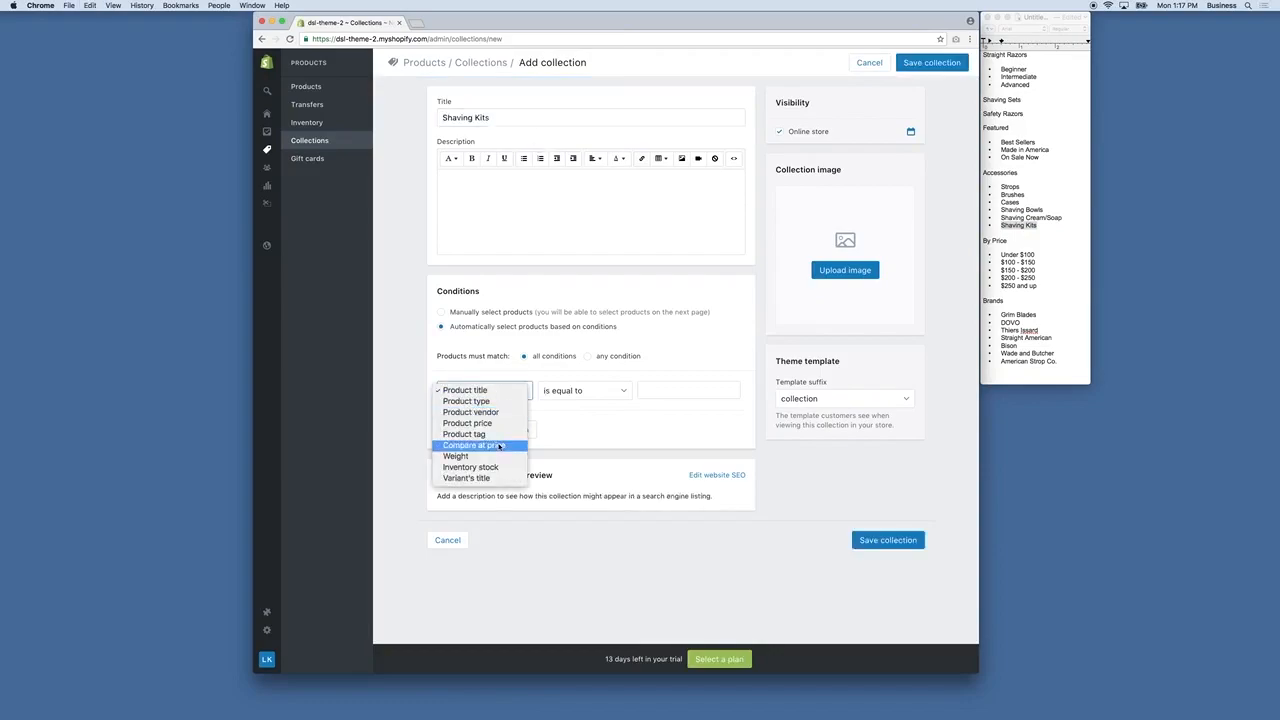
pyautogui.click(500, 440)
pyautogui.click(580, 414)
pyautogui.press('super+v')
pyautogui.click(920, 66)
pyautogui.click(943, 60)
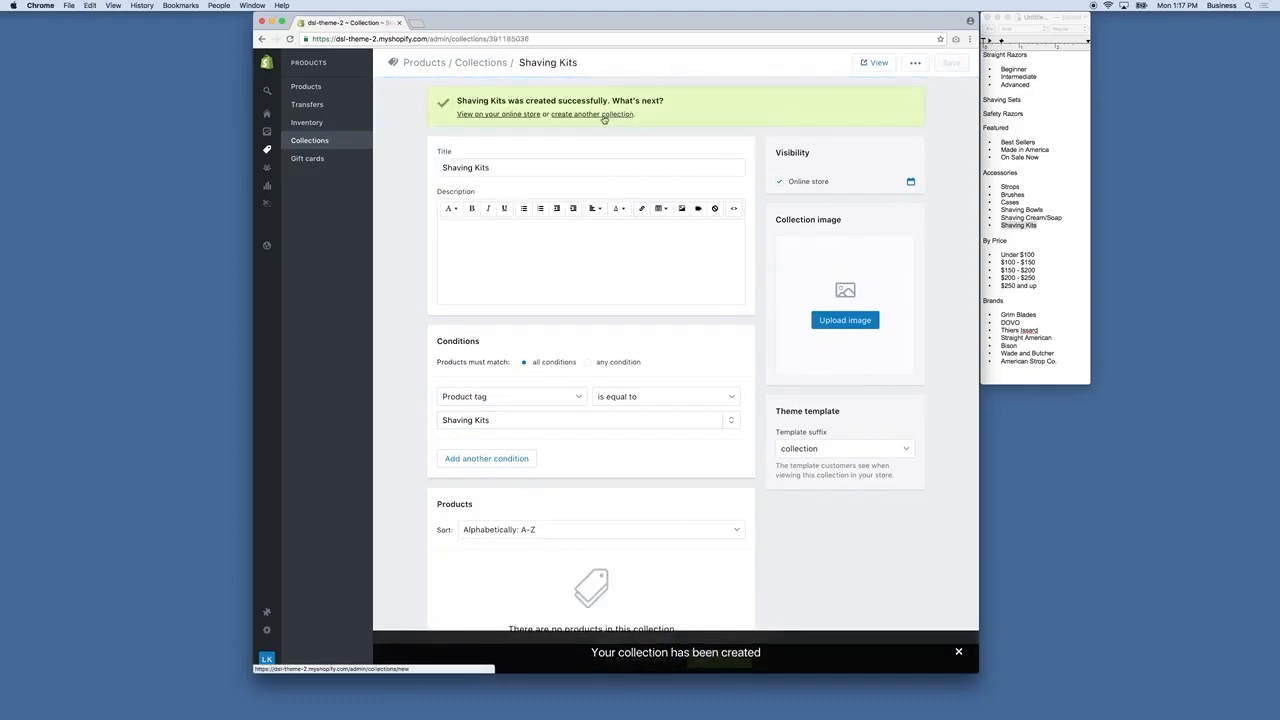
# - Start another new collection and title it "Under $100", taken from the outline's By Price group
pyautogui.click(605, 116)
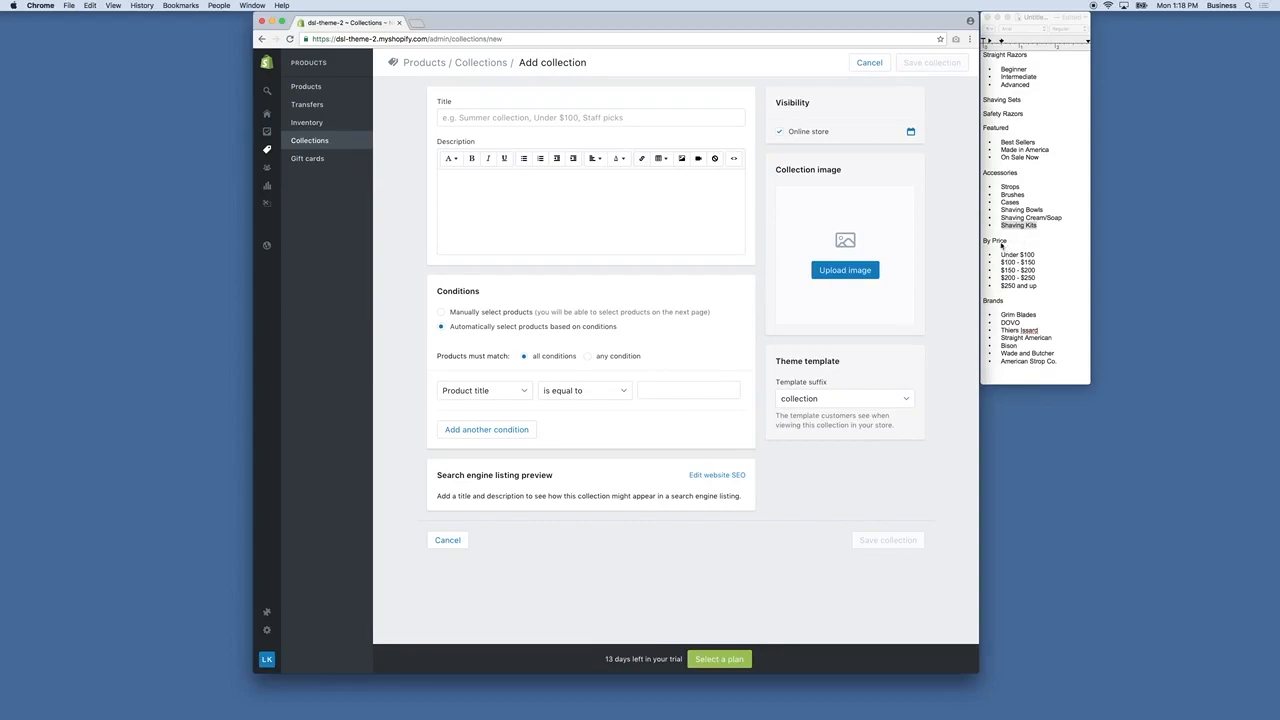
pyautogui.click(1025, 261)
pyautogui.click(1040, 245)
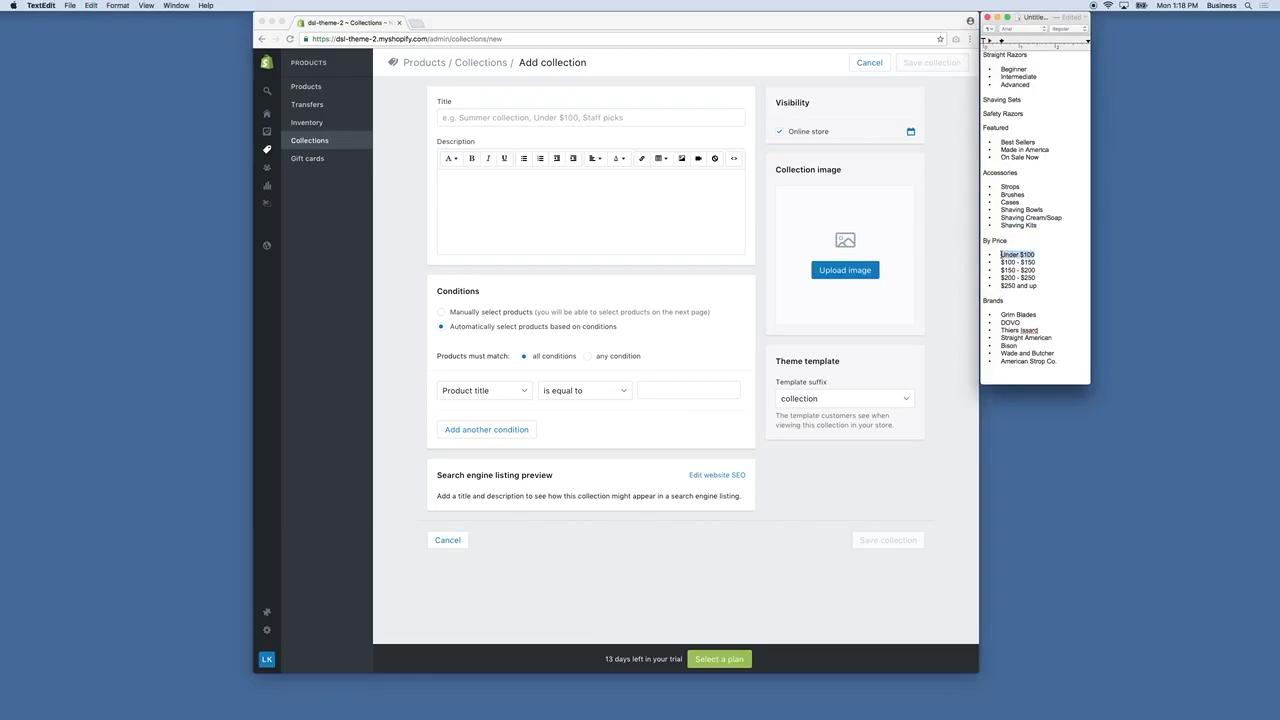
pyautogui.click(598, 117)
pyautogui.write('Under $100')
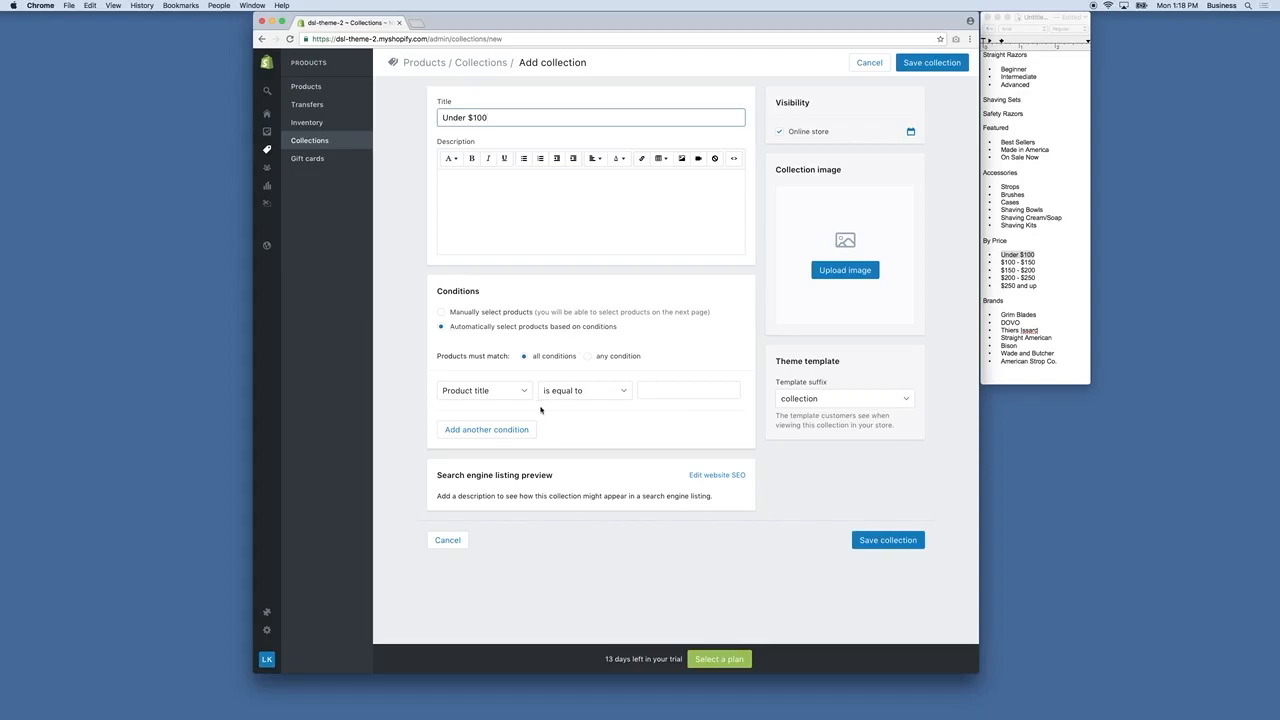
# - Set the Under $100 collection's condition to product price is less than $100 and save the collection
pyautogui.click(460, 390)
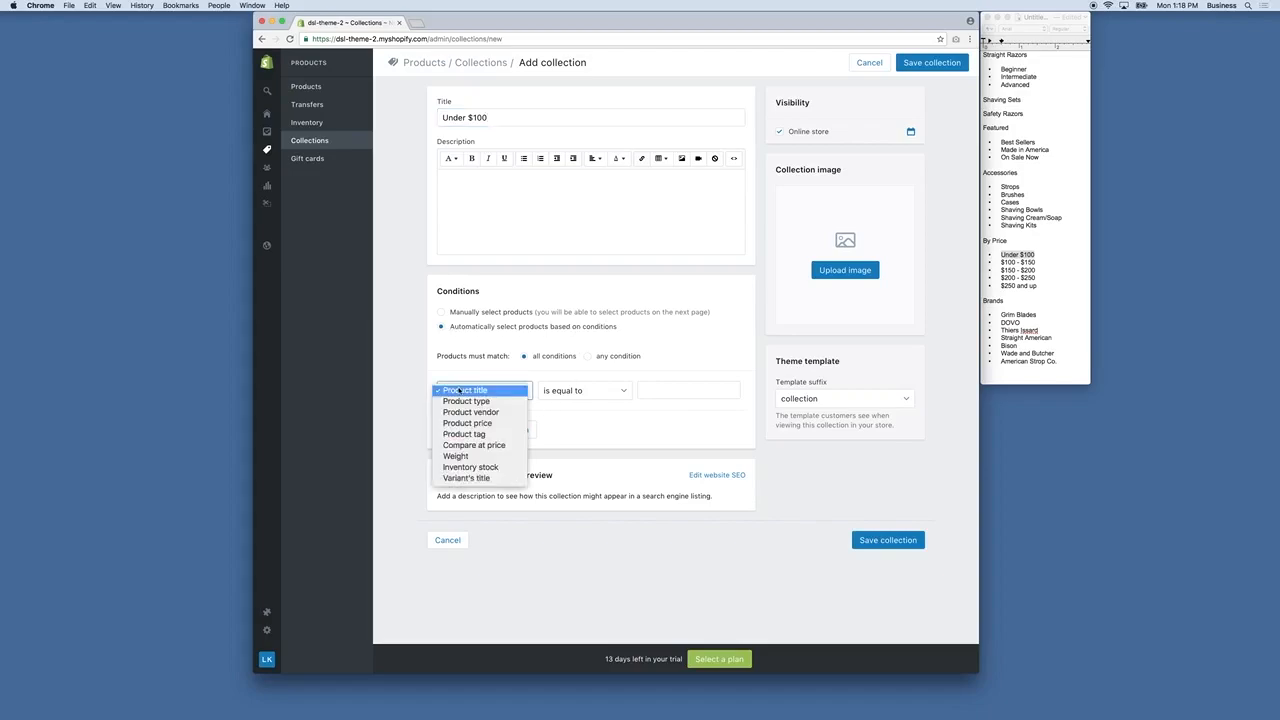
pyautogui.click(477, 423)
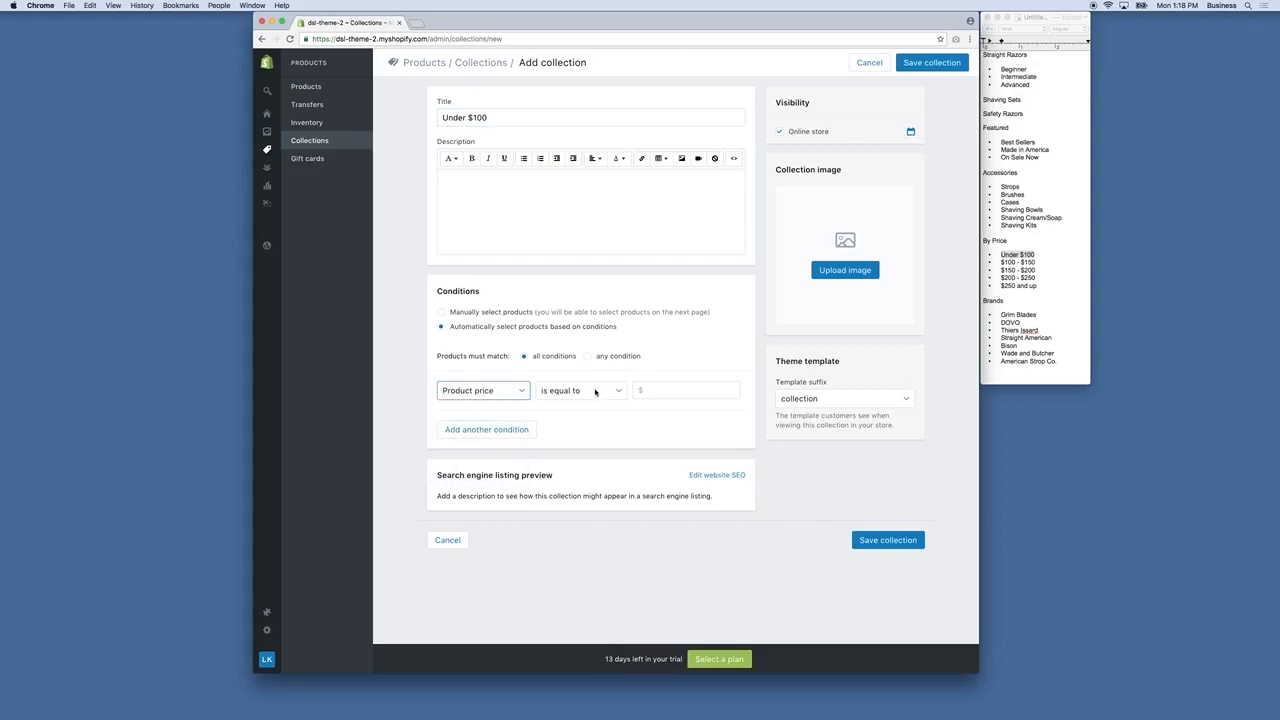
pyautogui.click(598, 390)
pyautogui.click(584, 424)
pyautogui.click(665, 390)
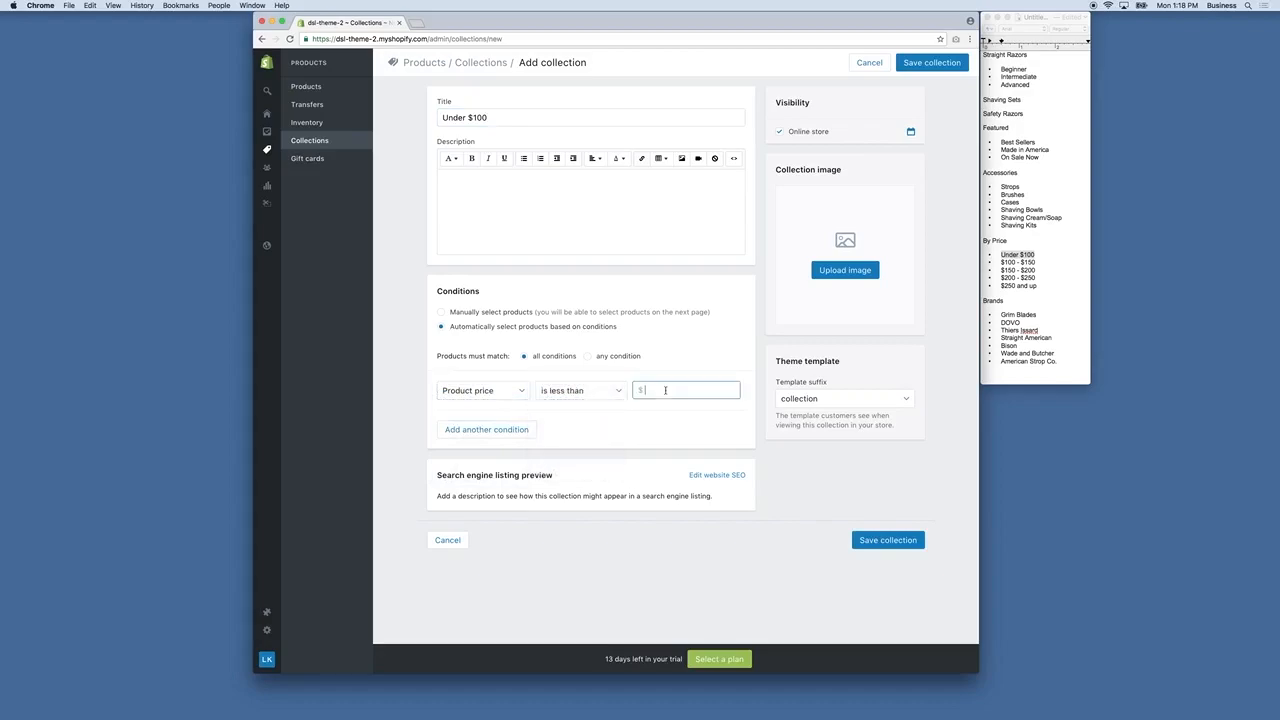
pyautogui.click(776, 500)
pyautogui.click(932, 63)
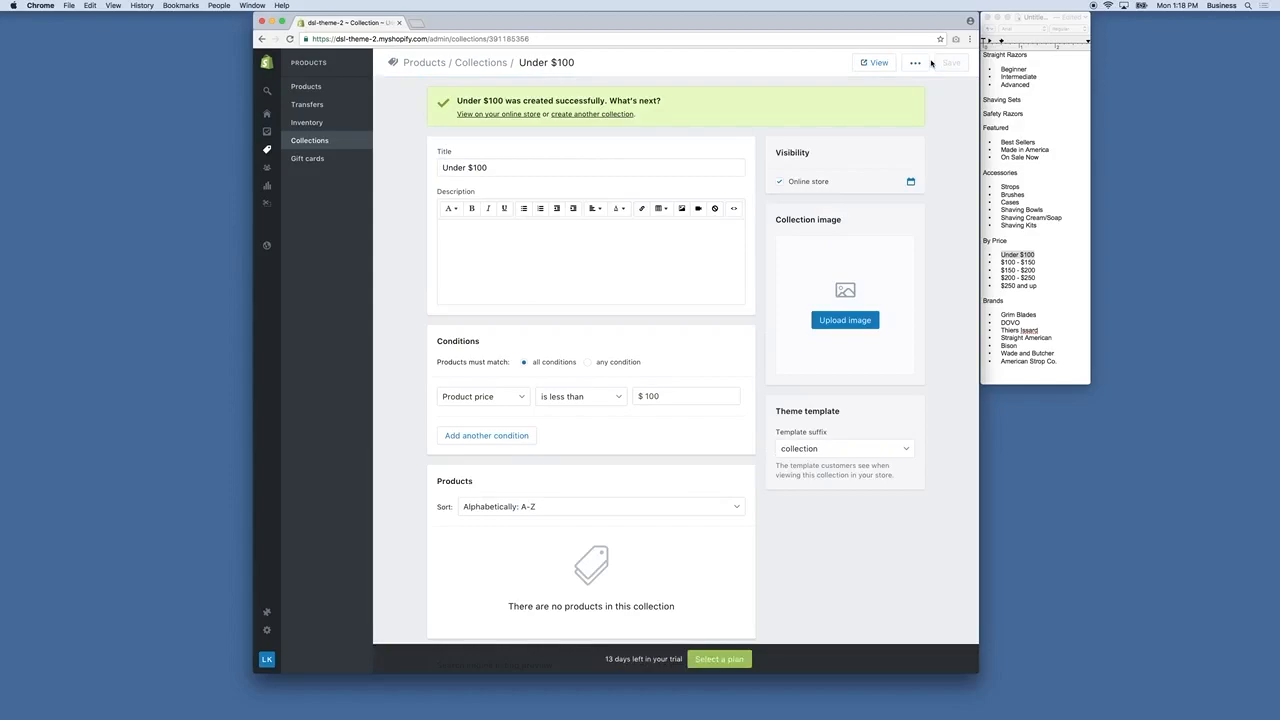
# - Start another new collection and title it "$100 - $150", copied from the outline's By Price group
pyautogui.click(599, 117)
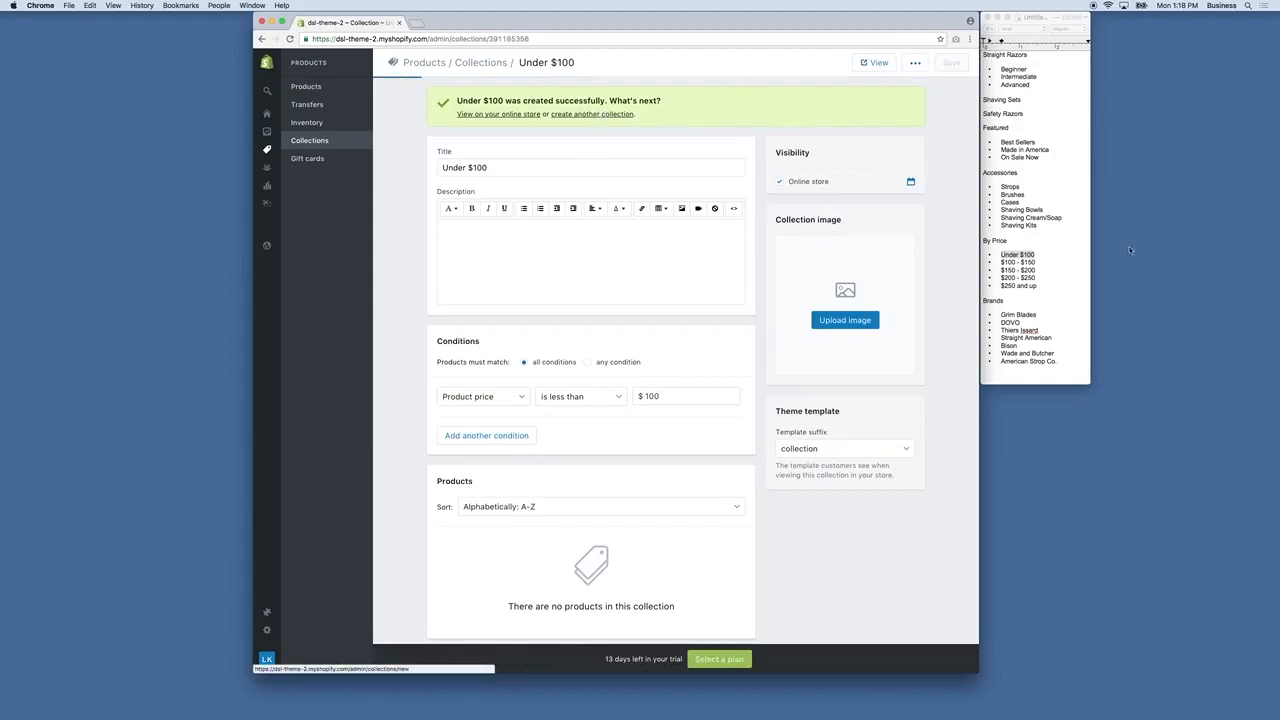
pyautogui.click(1039, 267)
pyautogui.moveTo(1038, 262); pyautogui.dragTo(989, 262)
pyautogui.press('super+c')
pyautogui.click(523, 118)
pyautogui.press('super+v')
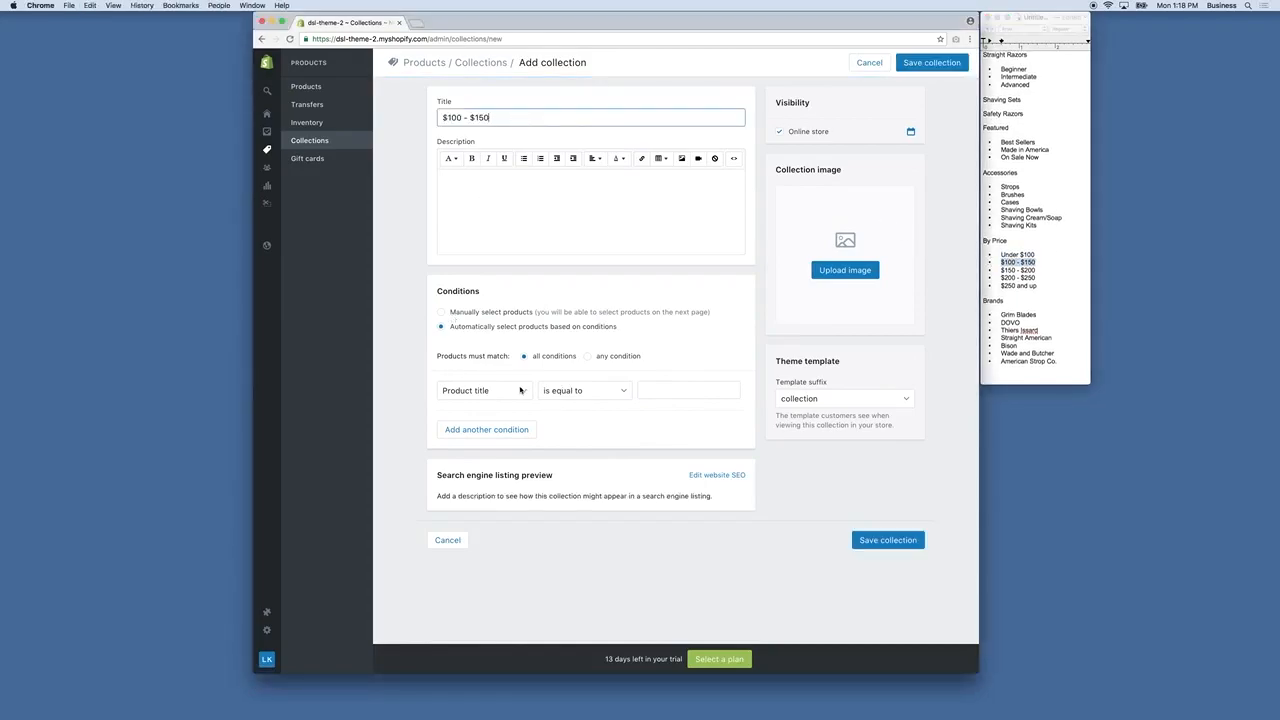
# - Set the $100 - $150 collection to match any condition and give it two conditions based on product price
pyautogui.click(589, 358)
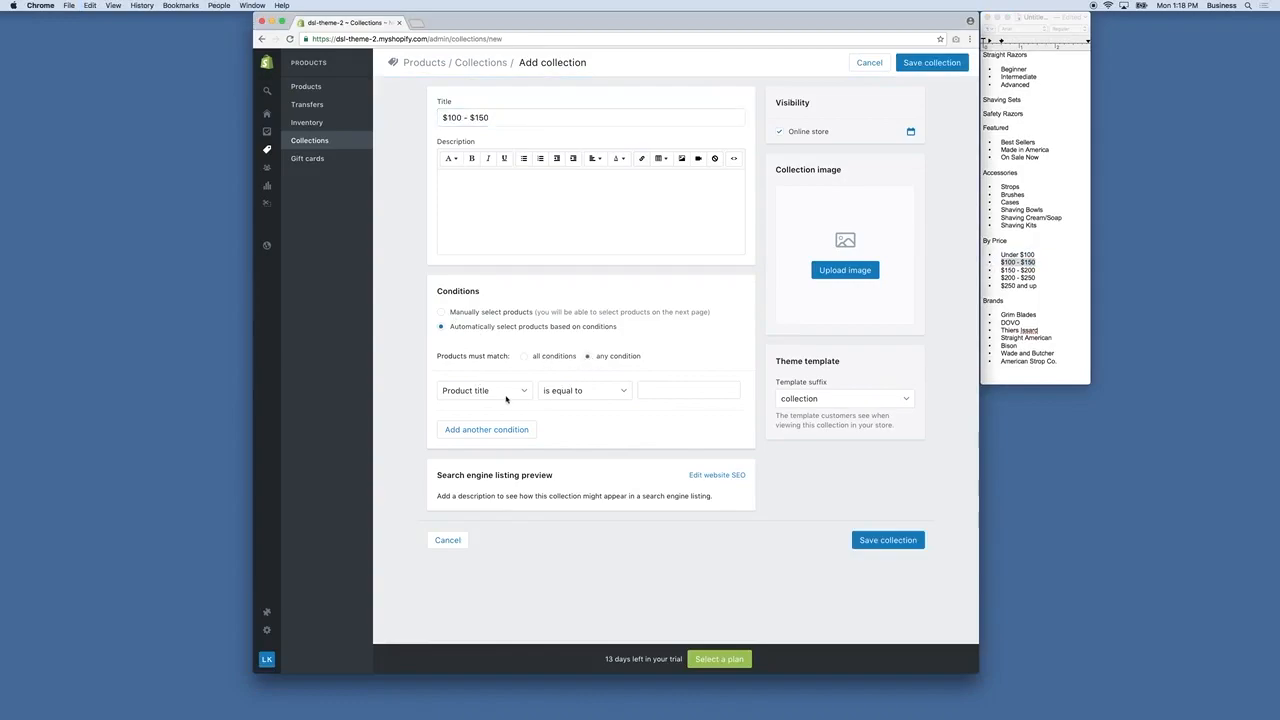
pyautogui.click(506, 393)
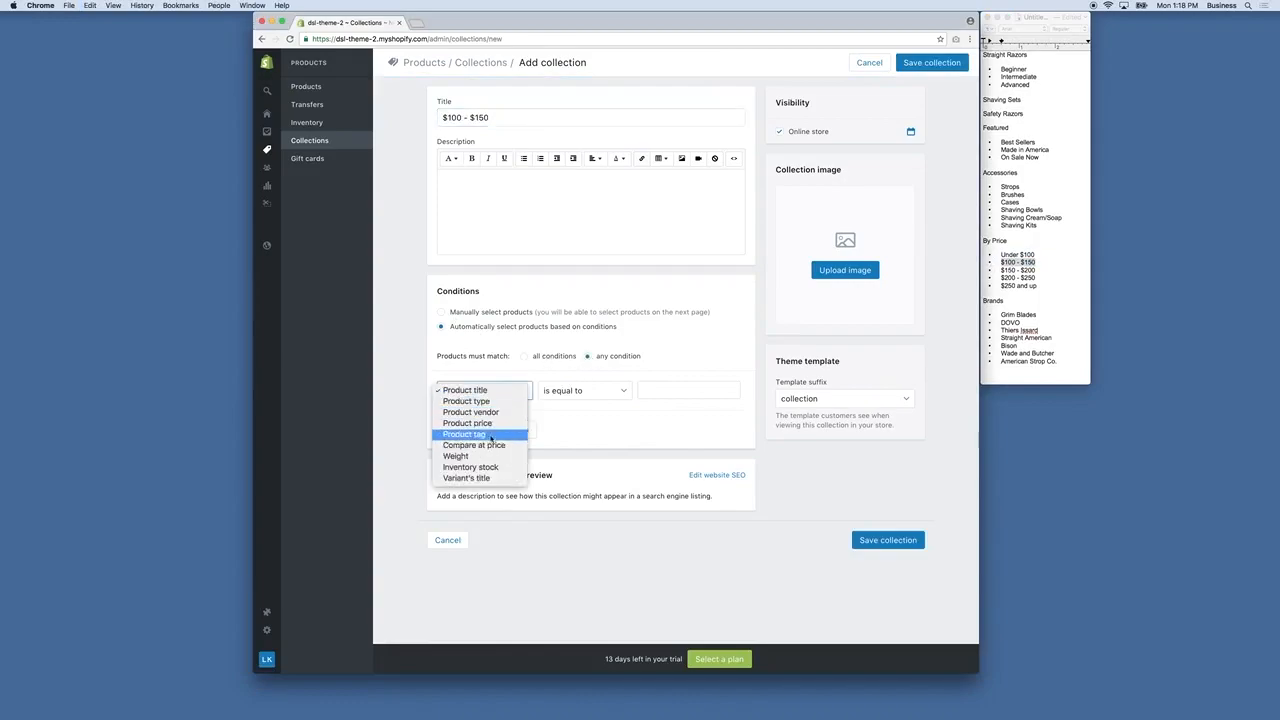
pyautogui.click(485, 423)
pyautogui.click(493, 437)
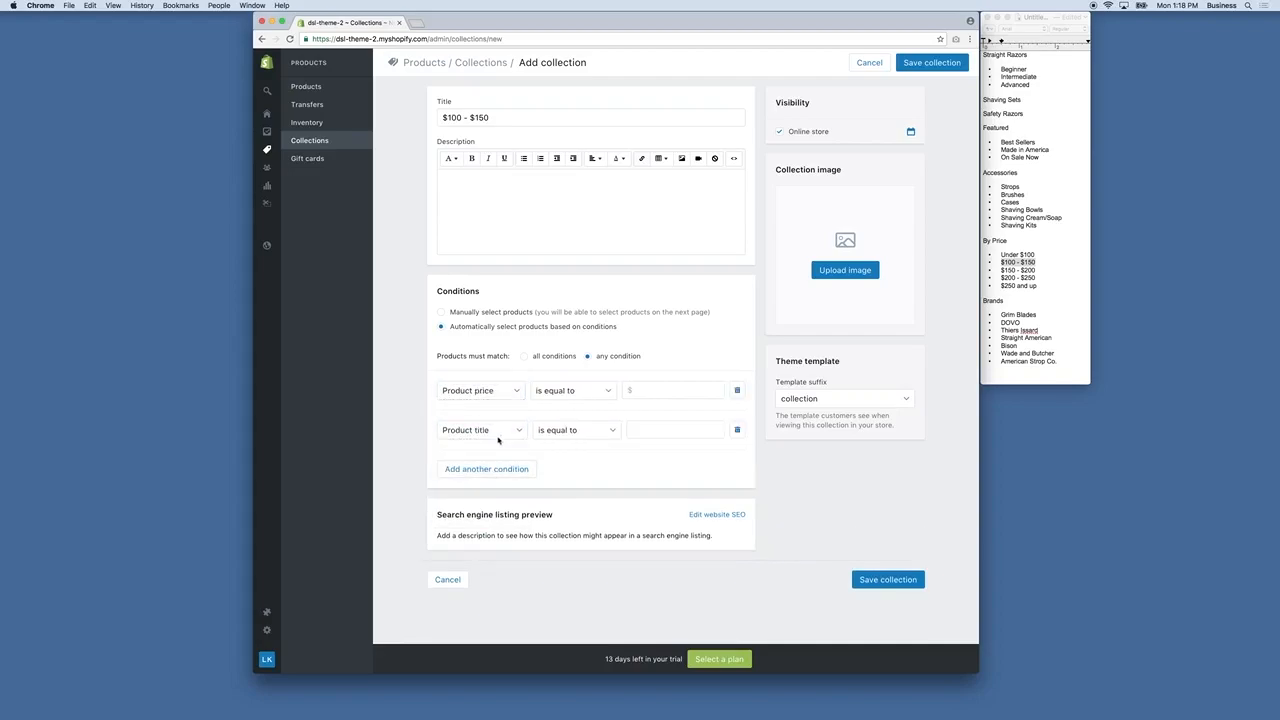
pyautogui.click(503, 431)
pyautogui.press('Down')
pyautogui.press('Down')
pyautogui.press('Down')
pyautogui.press('Return')
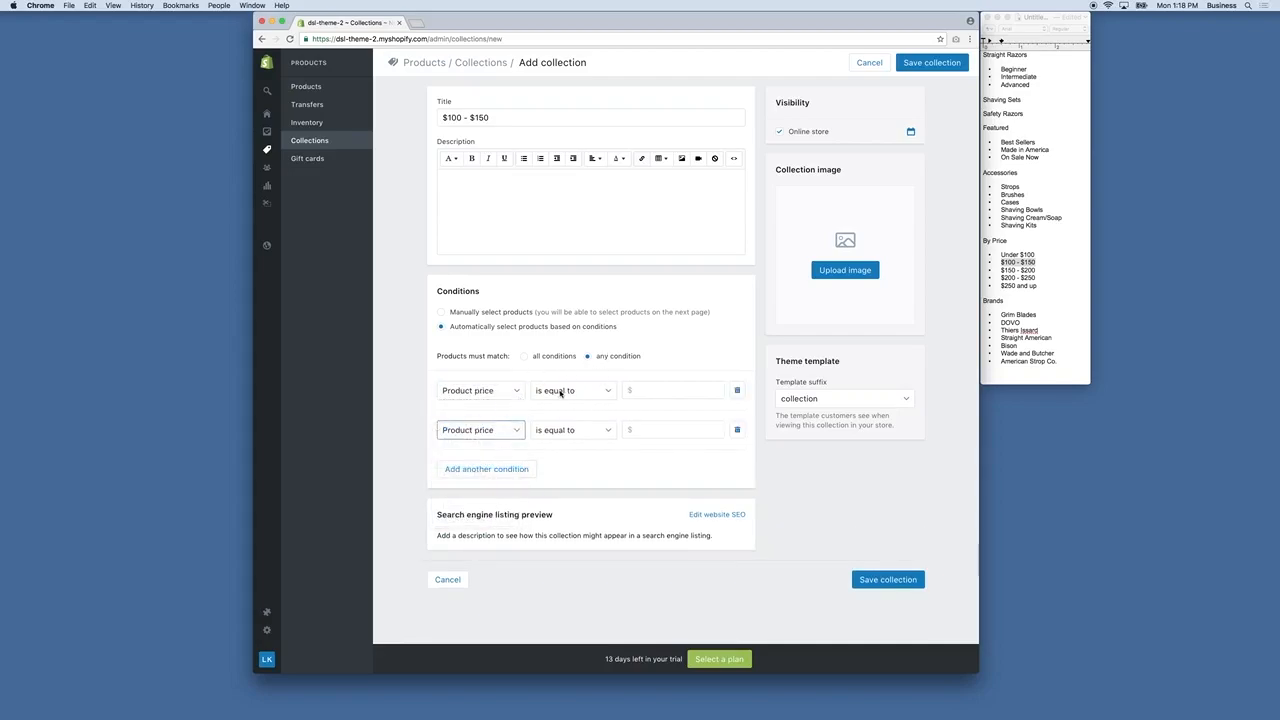
# - Make the $100 - $150 collection match all conditions, with price greater than $100 and less than $150, and save it
pyautogui.click(560, 393)
pyautogui.click(566, 413)
pyautogui.click(682, 388)
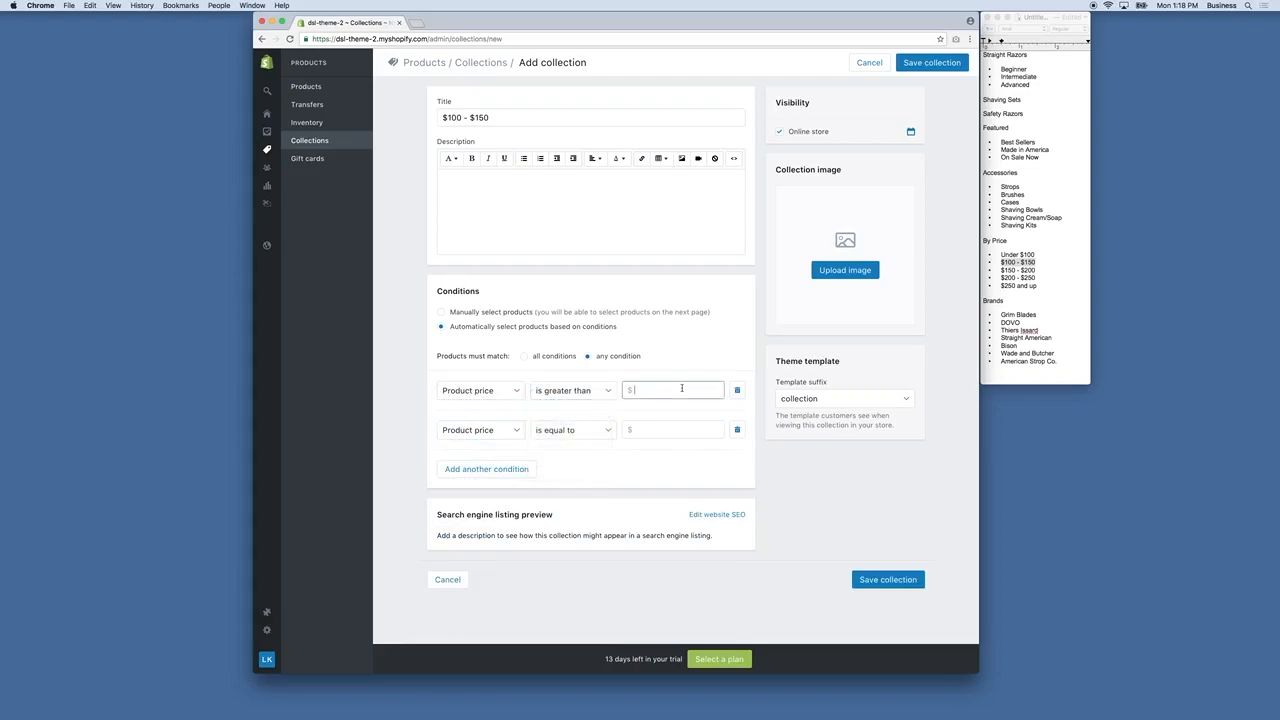
pyautogui.click(597, 438)
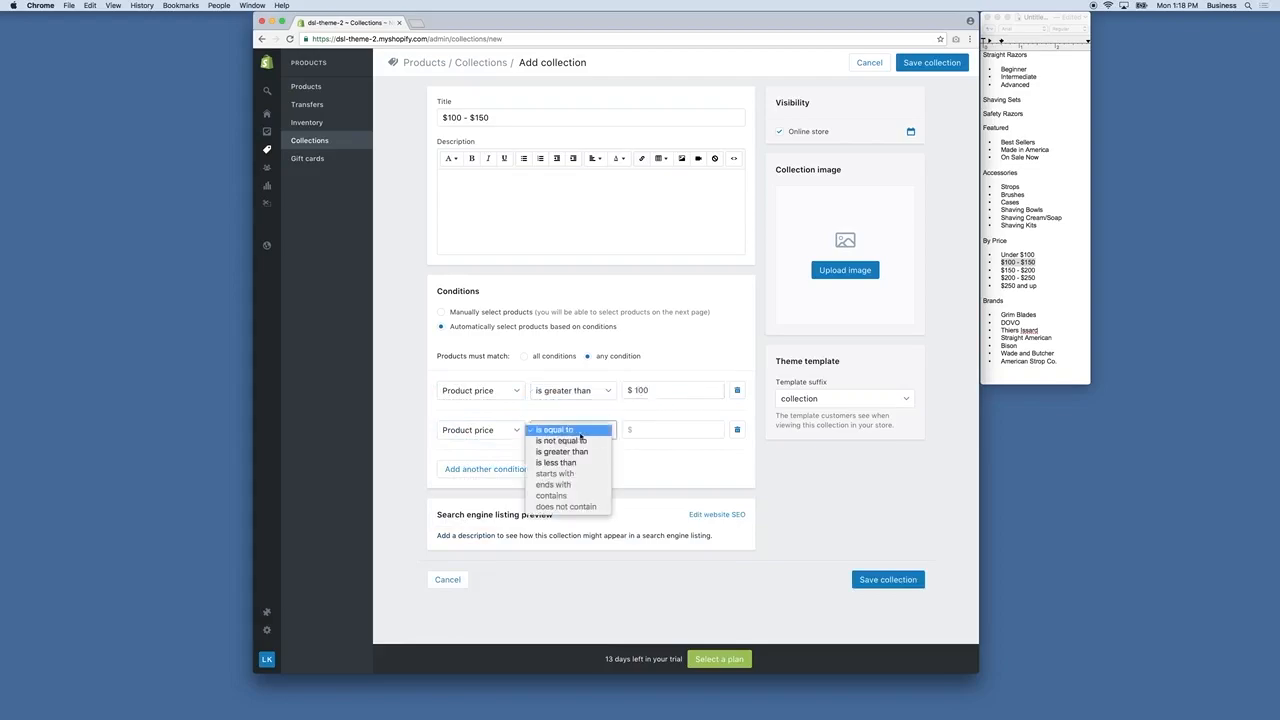
pyautogui.click(560, 463)
pyautogui.click(641, 430)
pyautogui.click(529, 358)
pyautogui.click(653, 430)
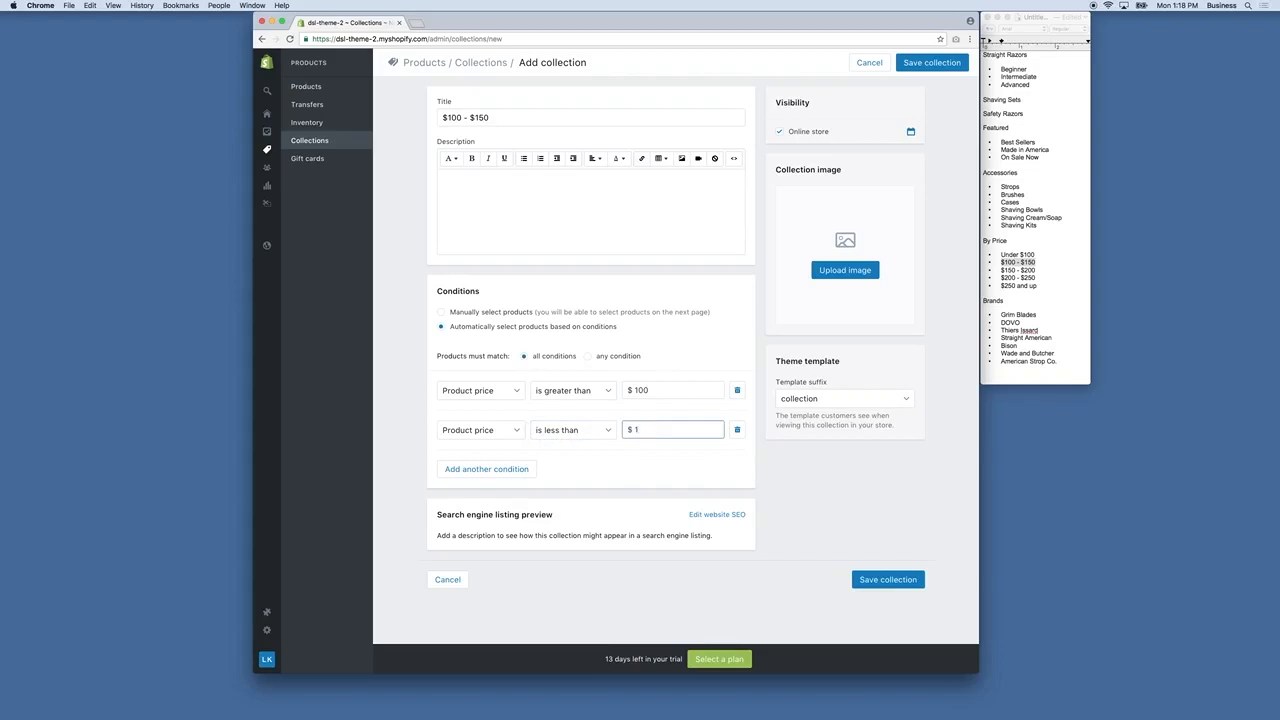
pyautogui.write('150')
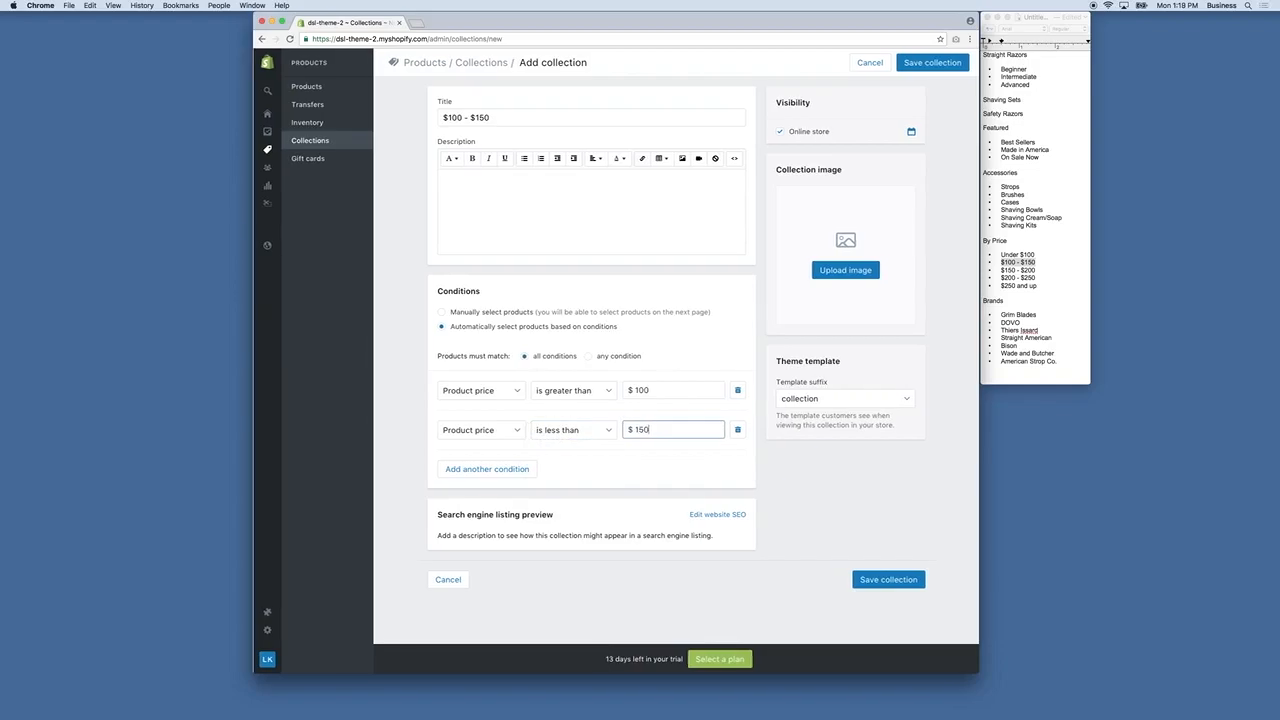
pyautogui.click(638, 463)
pyautogui.click(939, 65)
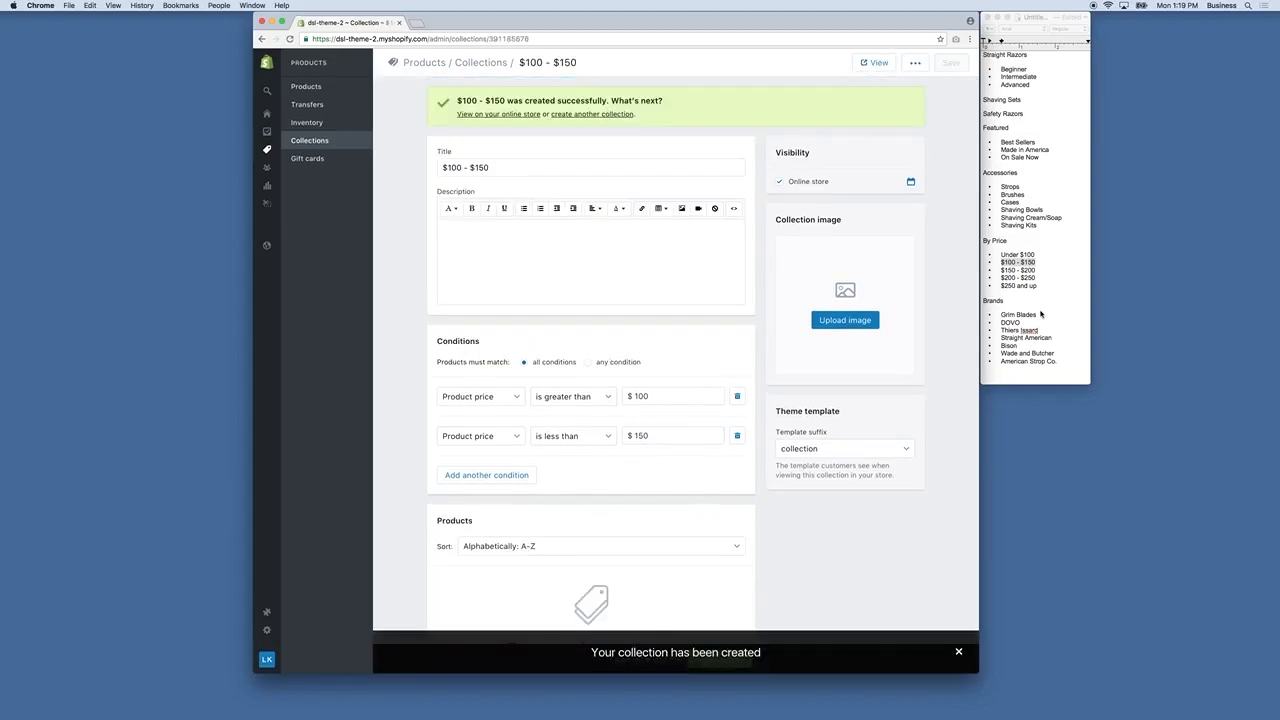
# - Copy "$150 - $200" from the outline's By Price group and use it as the title of a new collection
pyautogui.click(1041, 274)
pyautogui.moveTo(1036, 271); pyautogui.dragTo(1015, 272)
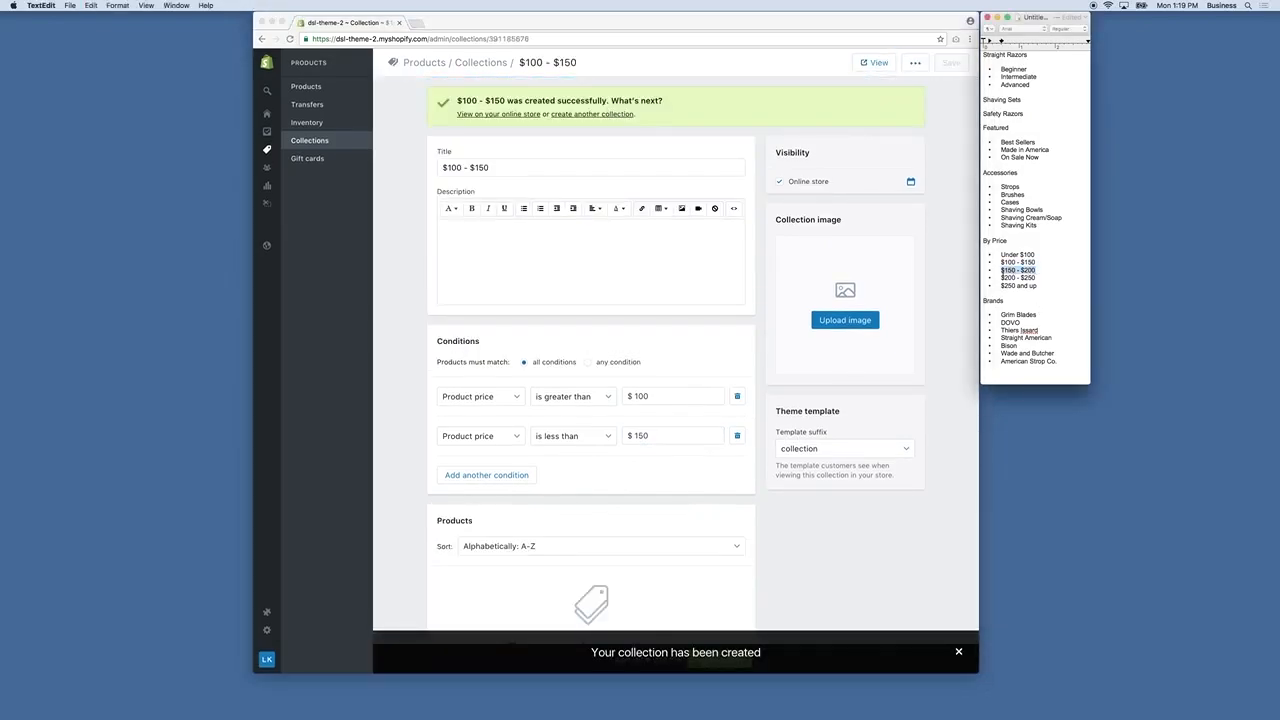
pyautogui.click(635, 243)
pyautogui.click(600, 117)
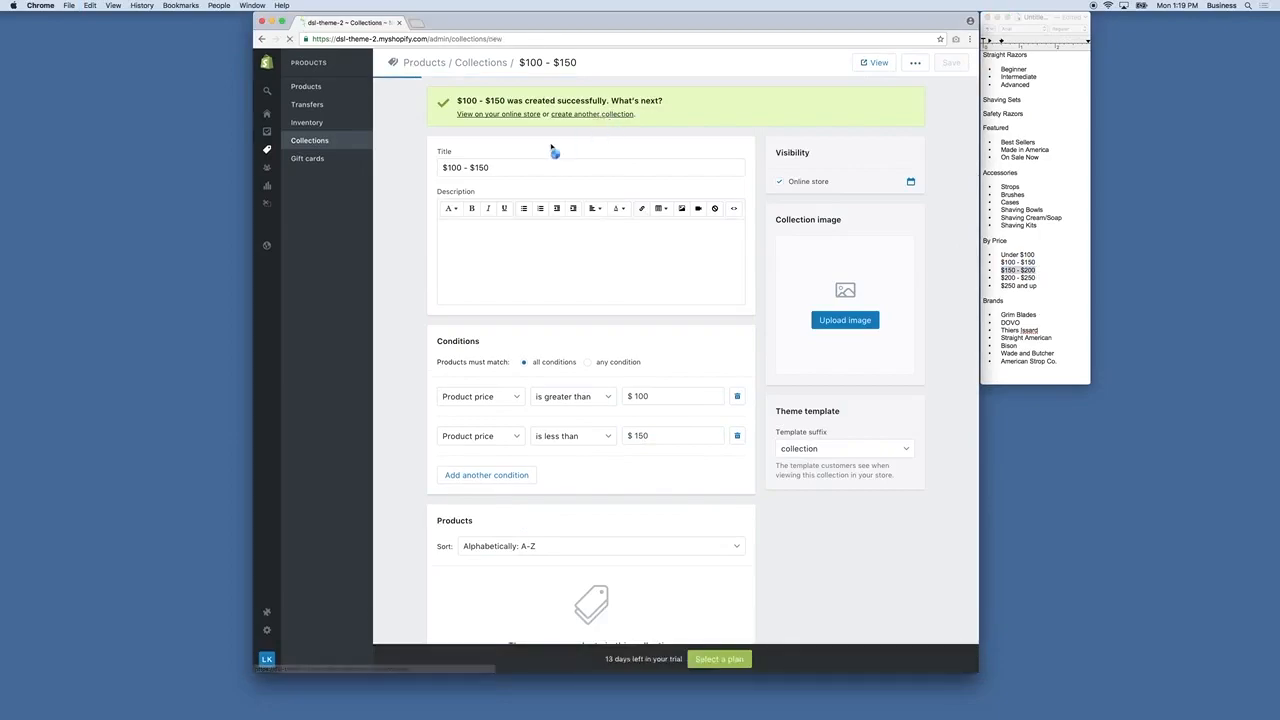
pyautogui.click(528, 124)
pyautogui.write('$150 - $200')
# - Give the $150 - $200 collection two conditions, both based on product price
pyautogui.click(480, 390)
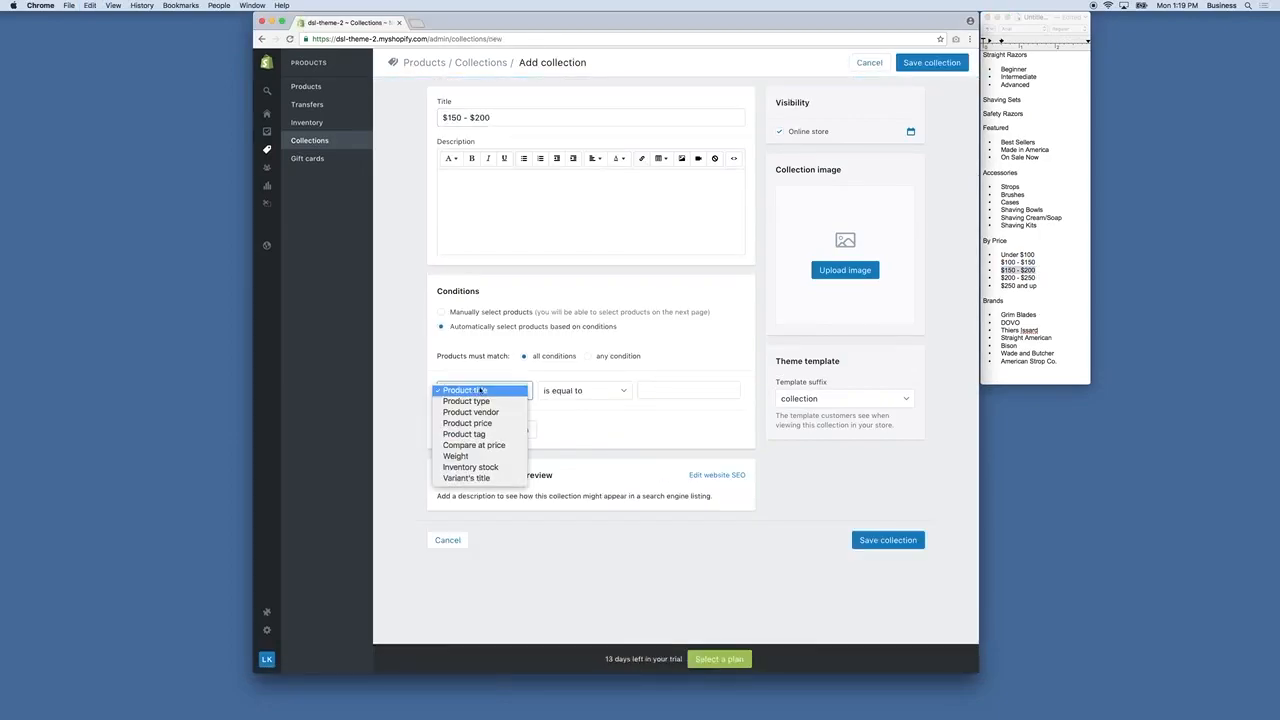
pyautogui.click(481, 423)
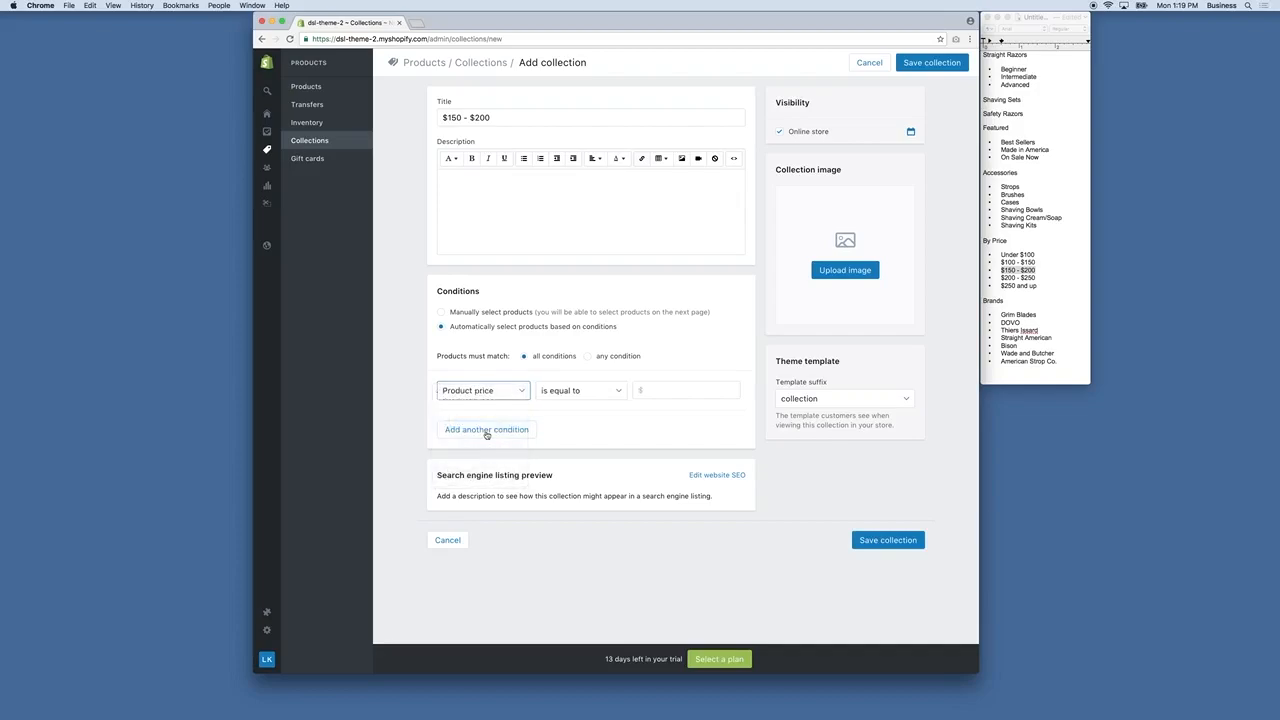
pyautogui.click(486, 430)
pyautogui.click(484, 430)
pyautogui.click(467, 462)
# - Set the price conditions to is greater than $150 and is less than $200, and save the collection
pyautogui.click(572, 390)
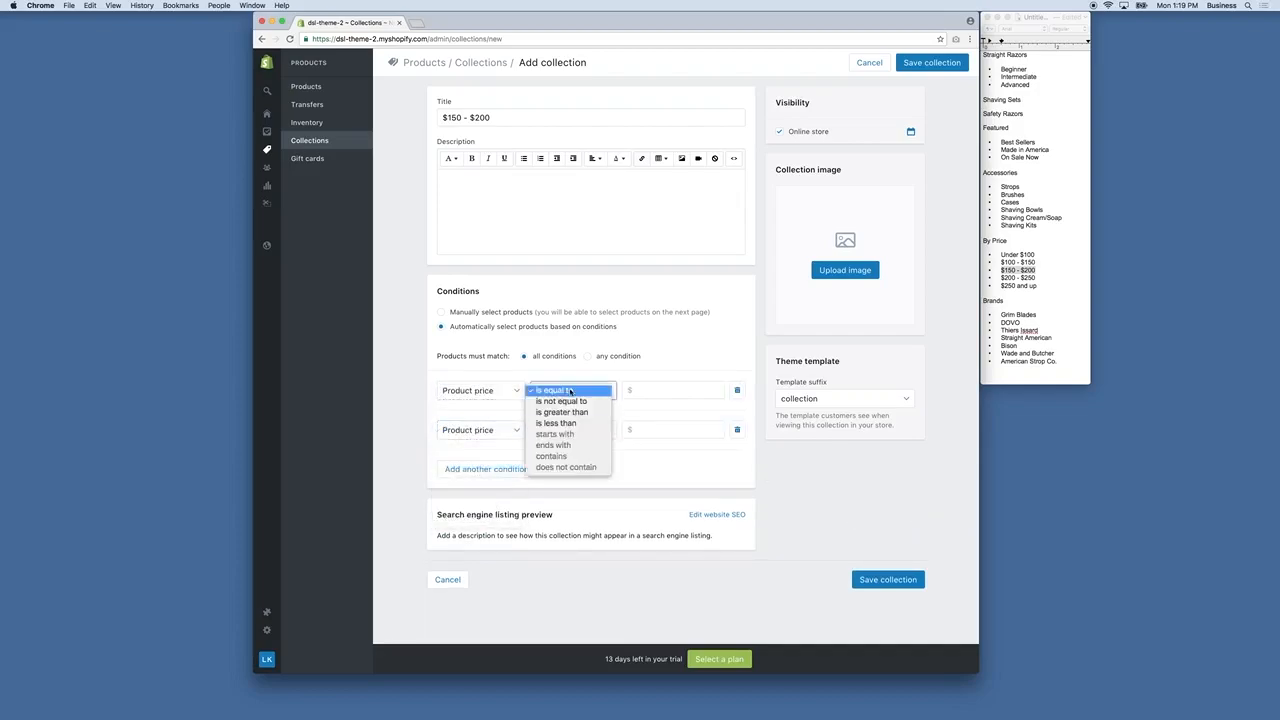
pyautogui.click(556, 407)
pyautogui.click(667, 393)
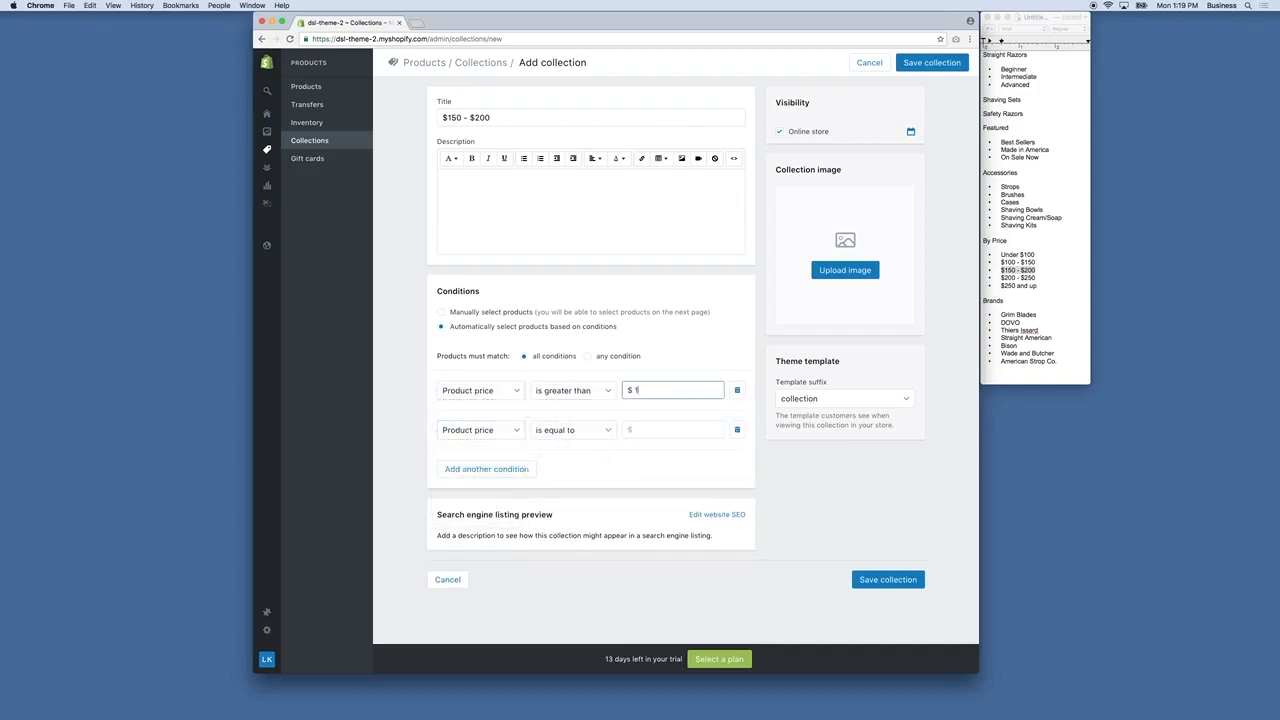
pyautogui.click(572, 430)
pyautogui.click(556, 463)
pyautogui.click(697, 429)
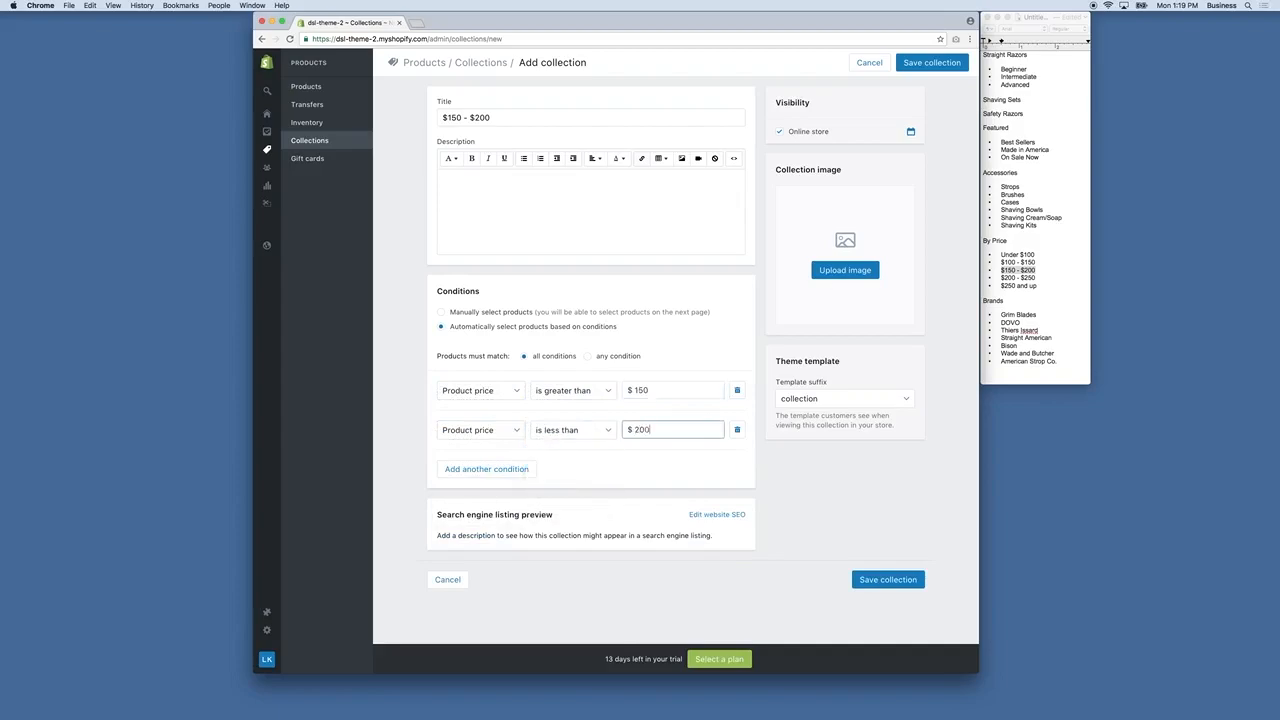
pyautogui.click(931, 62)
# - Copy "$200 - $250" from the outline's By Price group and use it as the title of a new collection
pyautogui.moveTo(1001, 278); pyautogui.dragTo(1036, 278)
pyautogui.press('super+c')
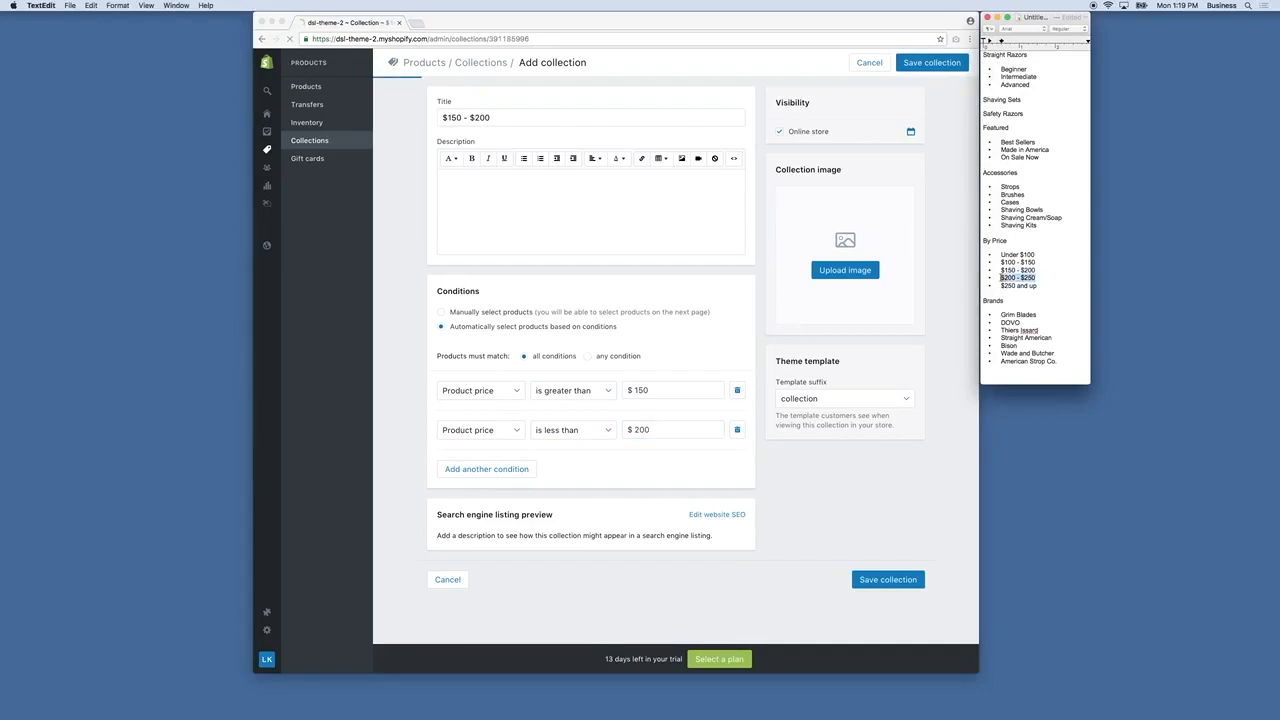
pyautogui.click(667, 213)
pyautogui.click(603, 118)
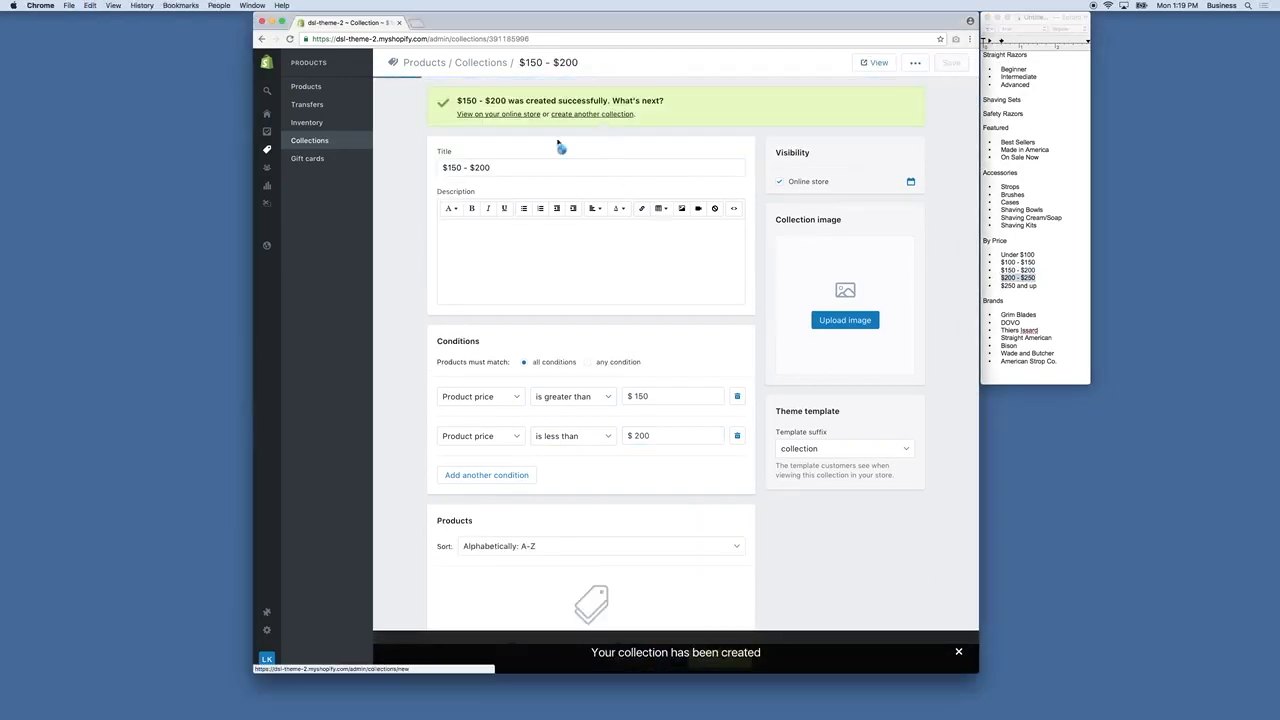
pyautogui.click(521, 117)
pyautogui.press('super+v')
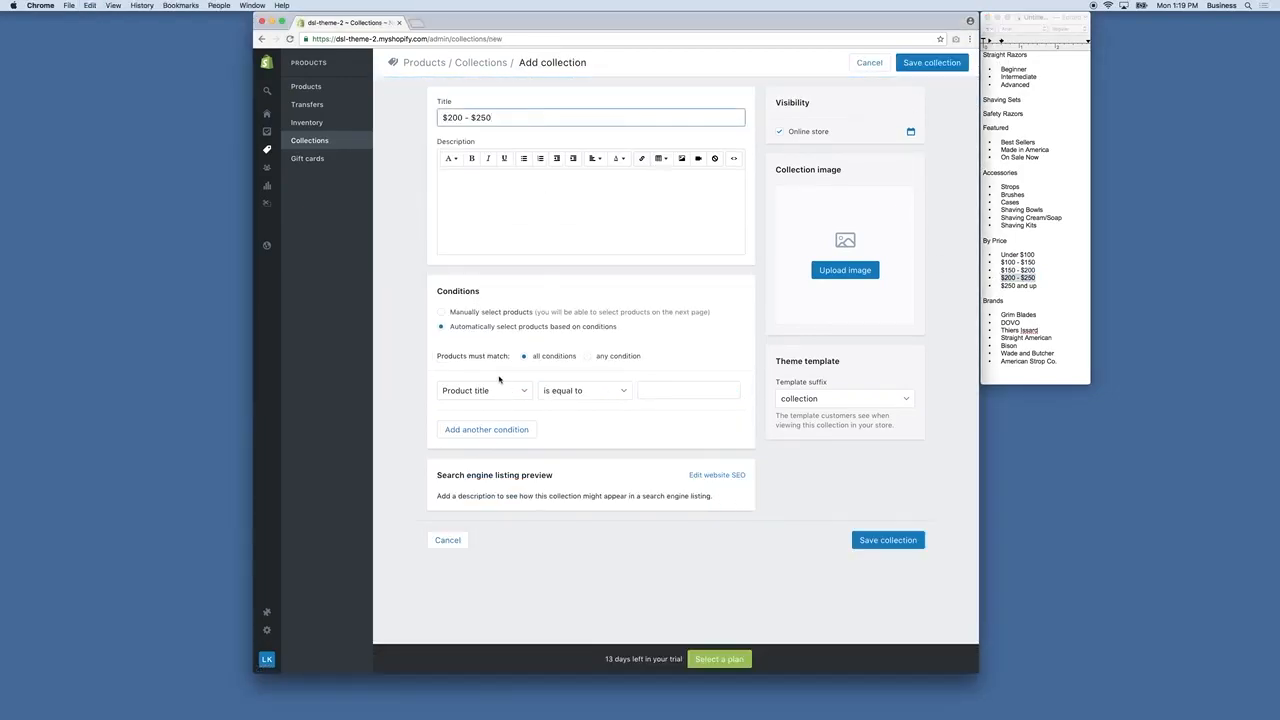
# - Give the $200 - $250 collection two conditions, both based on product price
pyautogui.click(499, 390)
pyautogui.click(490, 424)
pyautogui.click(500, 429)
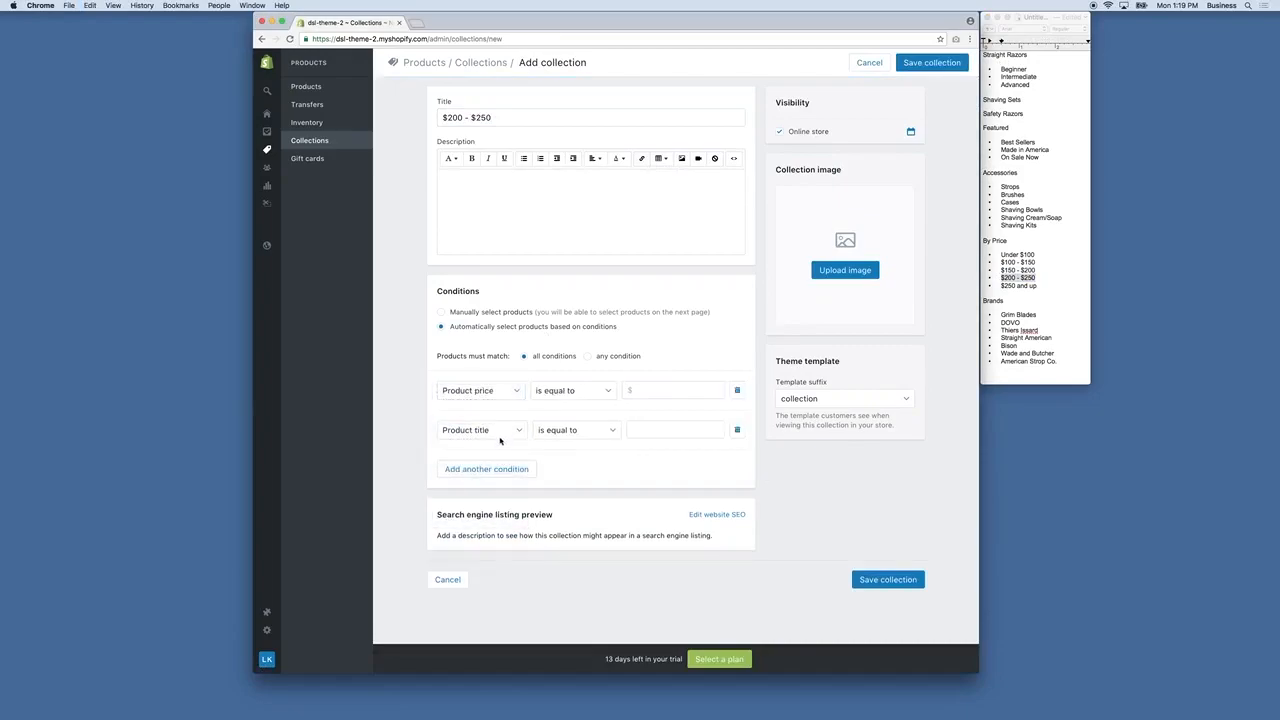
pyautogui.click(500, 430)
pyautogui.click(498, 462)
# - Set the price conditions to is greater than $200 and is less than $250, and save the collection
pyautogui.click(565, 390)
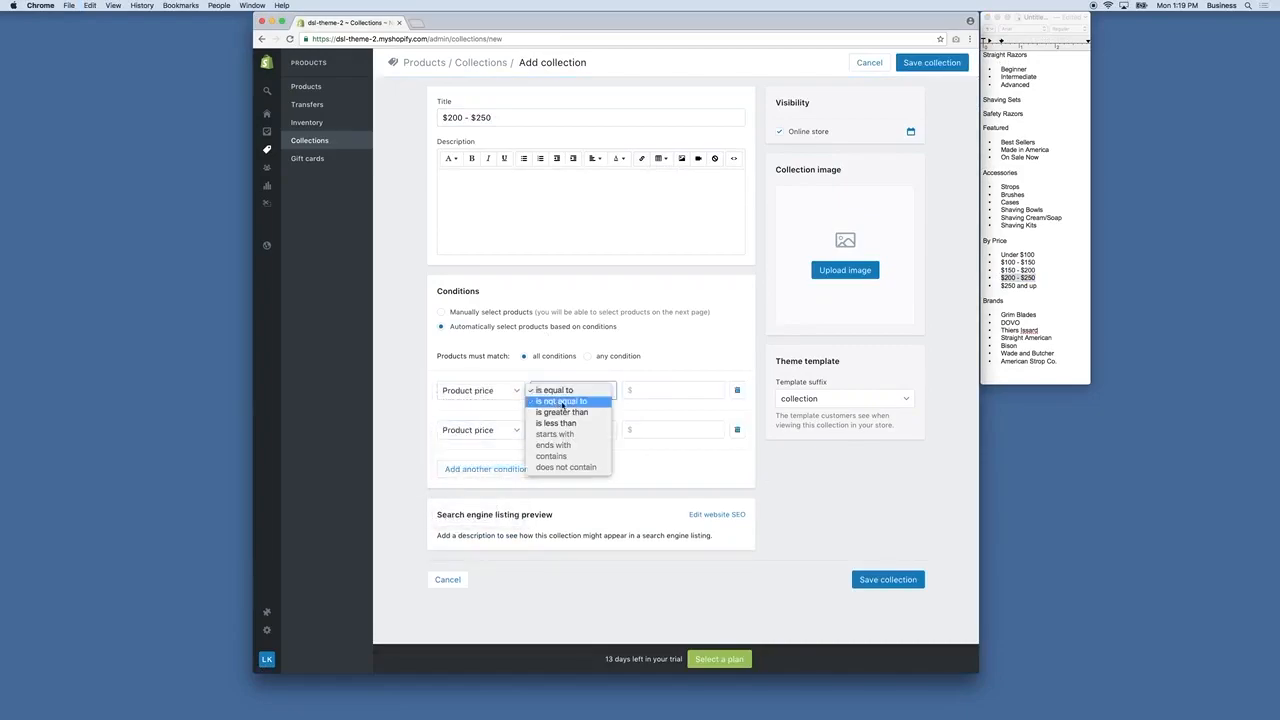
pyautogui.click(562, 412)
pyautogui.click(570, 430)
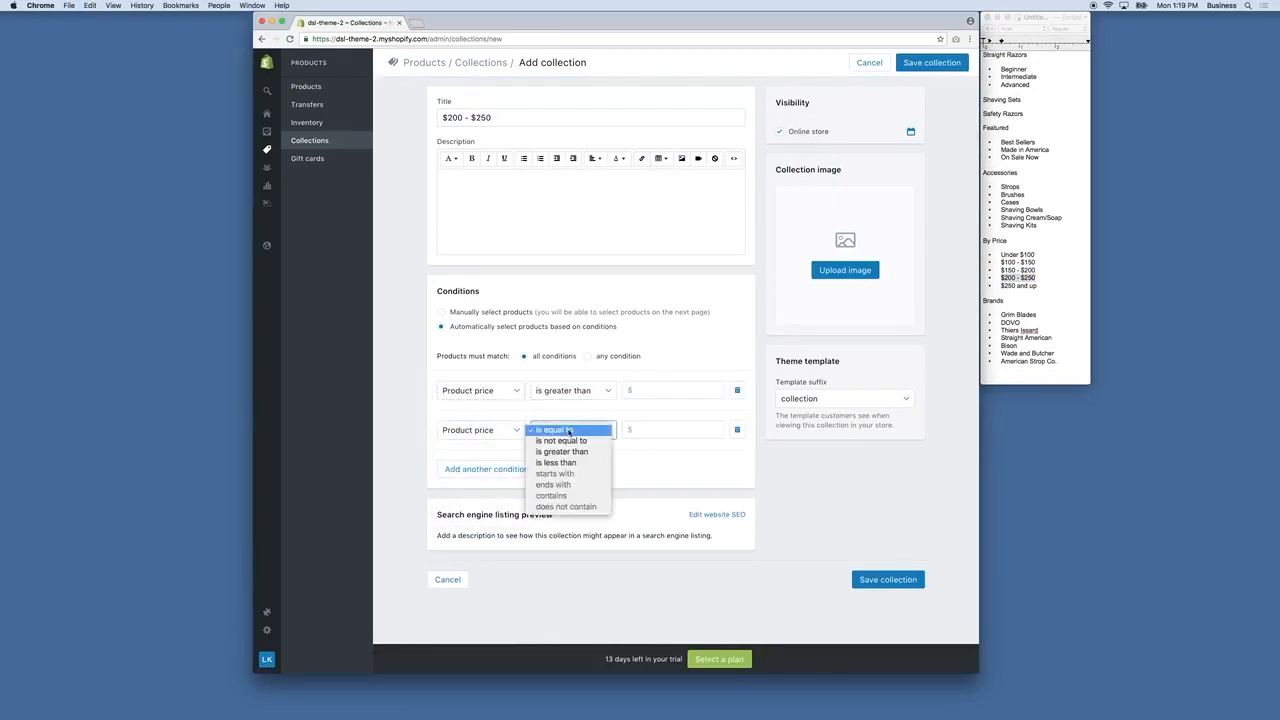
pyautogui.click(651, 391)
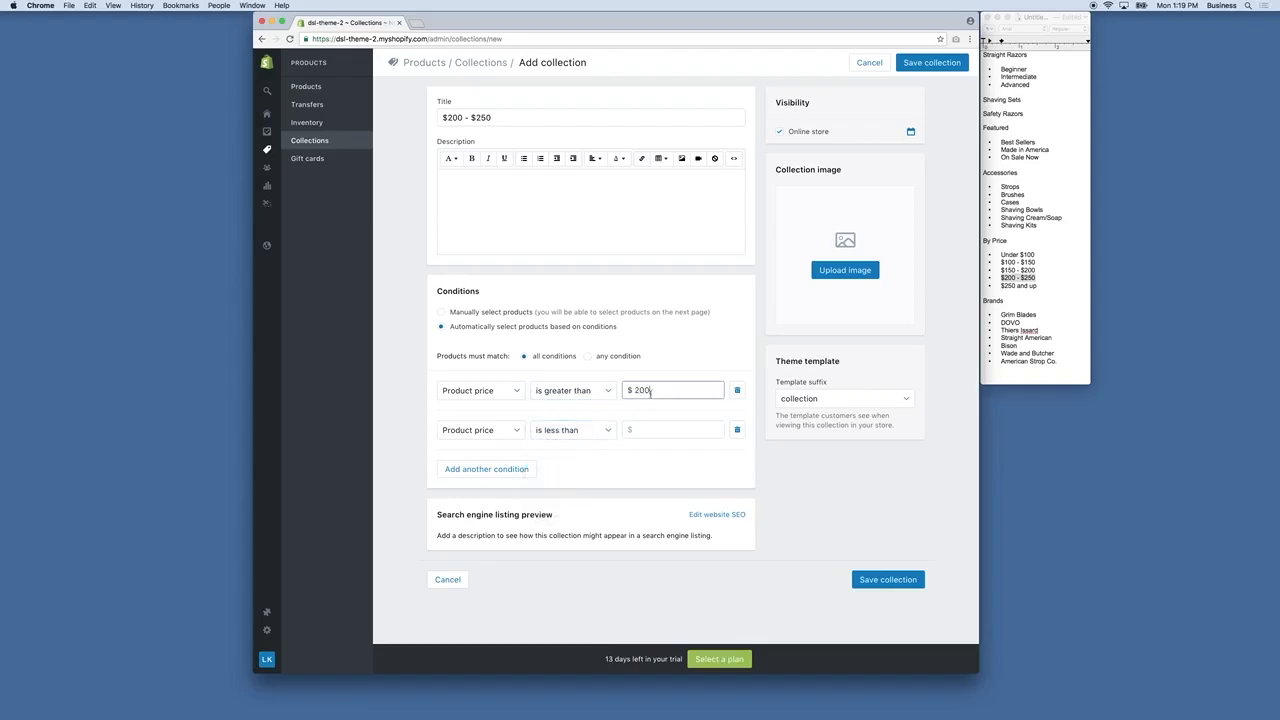
pyautogui.click(649, 430)
pyautogui.write('2')
pyautogui.click(931, 62)
# - Copy "$250 and up" from the outline's By Price group and use it as the title of a new collection
pyautogui.click(1040, 286)
pyautogui.moveTo(1040, 286); pyautogui.dragTo(997, 286)
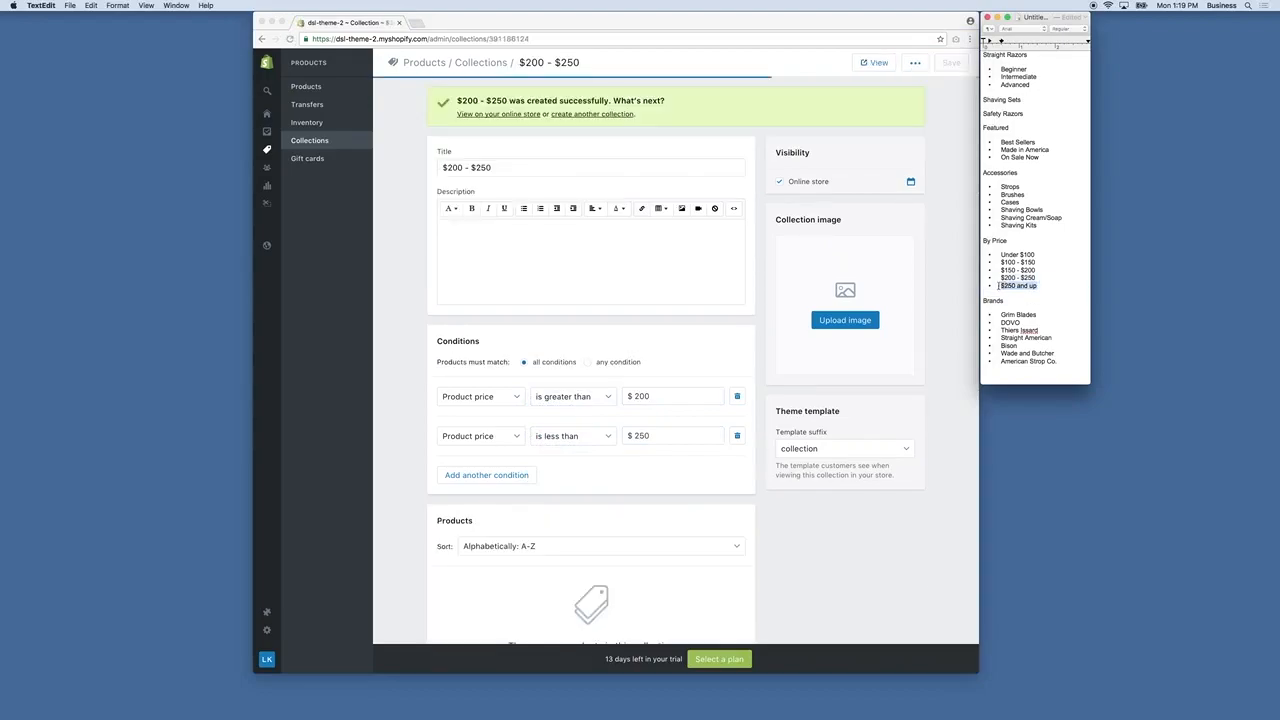
pyautogui.press('super+c')
pyautogui.click(517, 174)
pyautogui.click(566, 117)
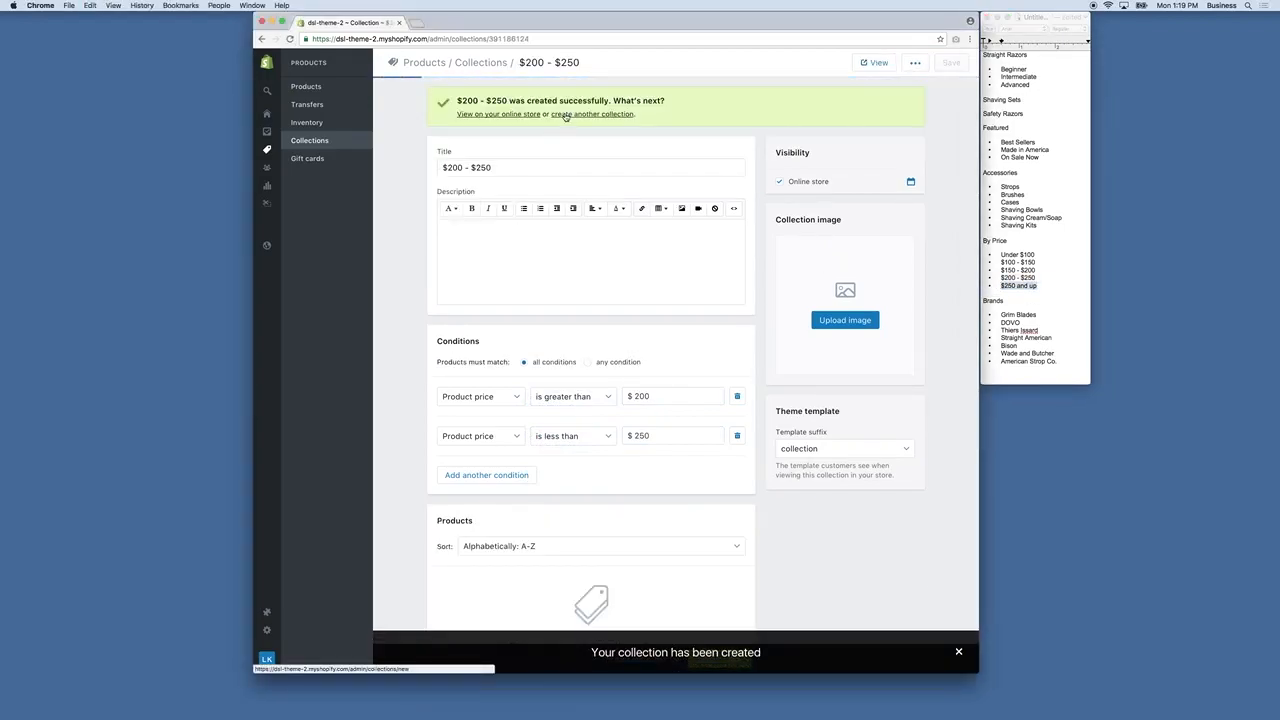
pyautogui.click(497, 117)
pyautogui.press('super+v')
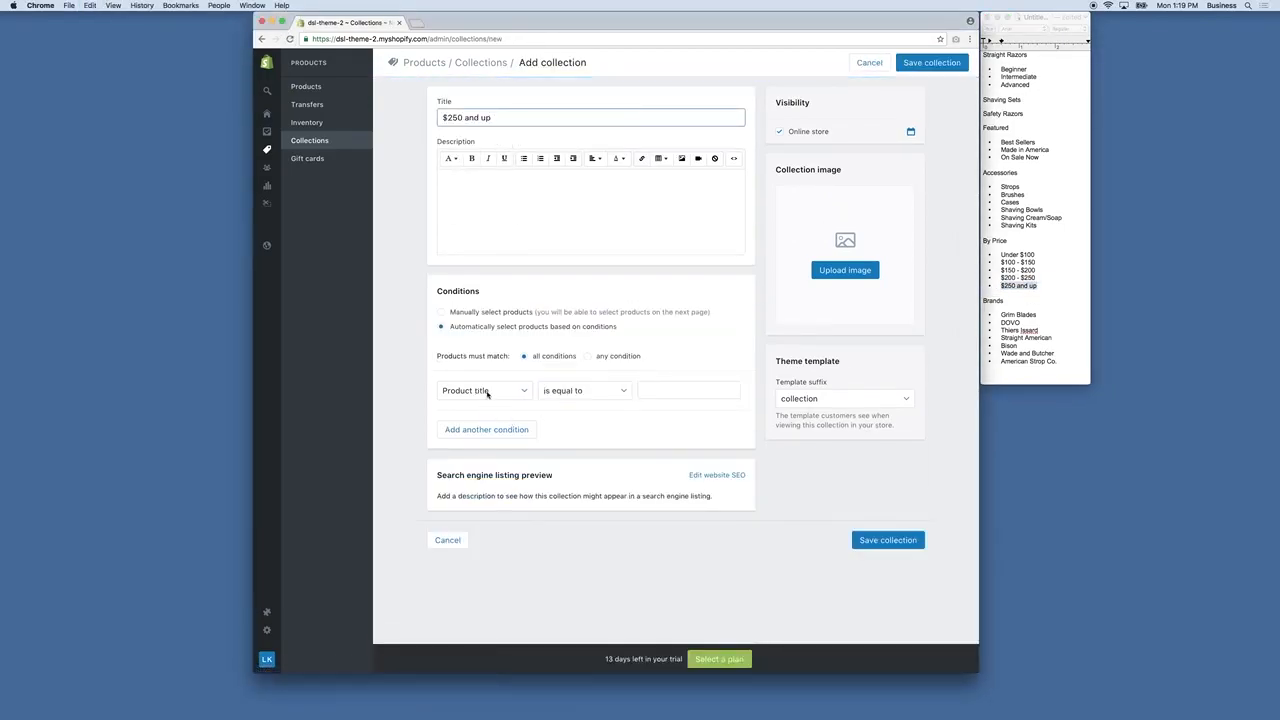
# - Set the $250 and up collection's condition to product price is greater than $250 and save the collection
pyautogui.click(487, 393)
pyautogui.click(470, 423)
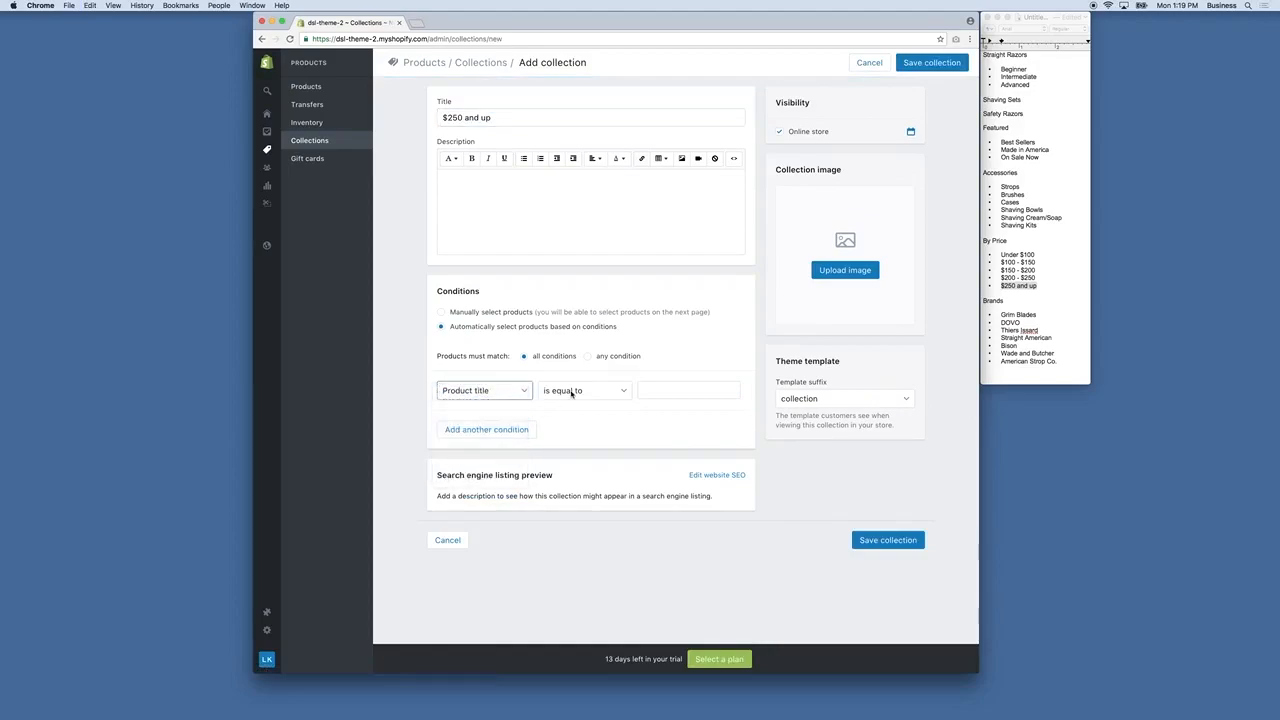
pyautogui.click(575, 391)
pyautogui.click(574, 412)
pyautogui.click(684, 389)
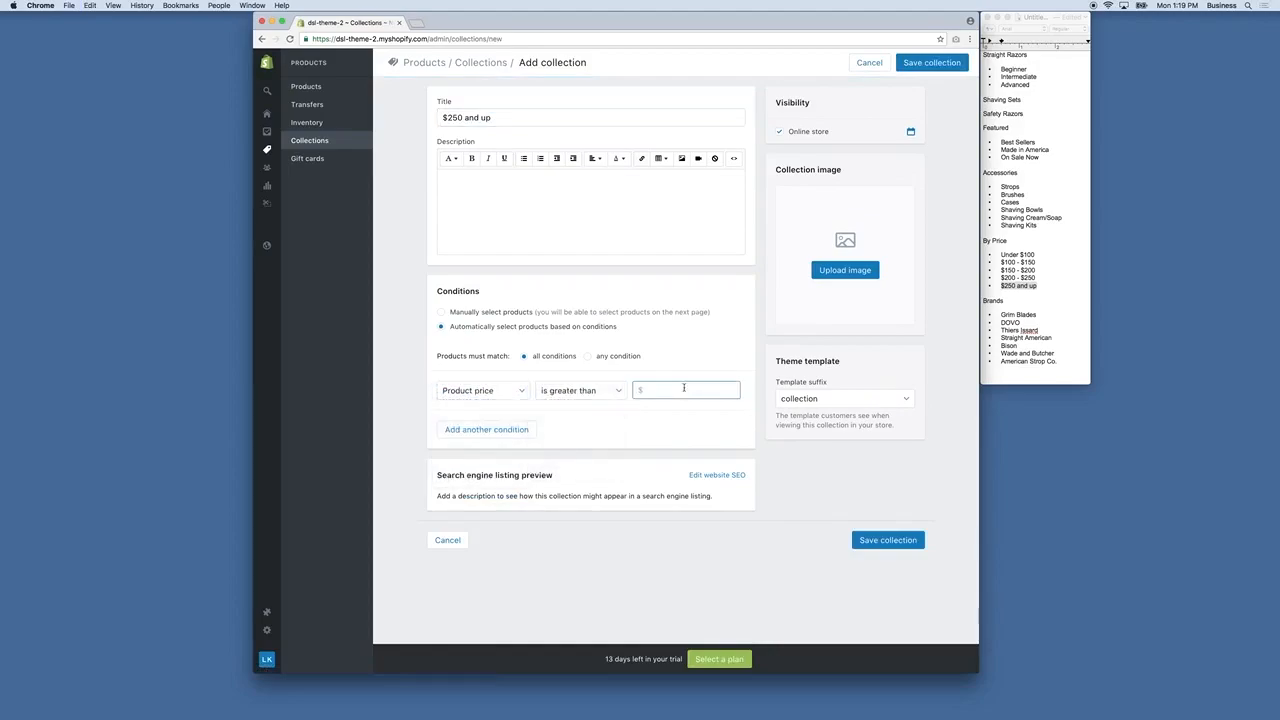
pyautogui.write('250')
pyautogui.click(940, 63)
pyautogui.click(1028, 290)
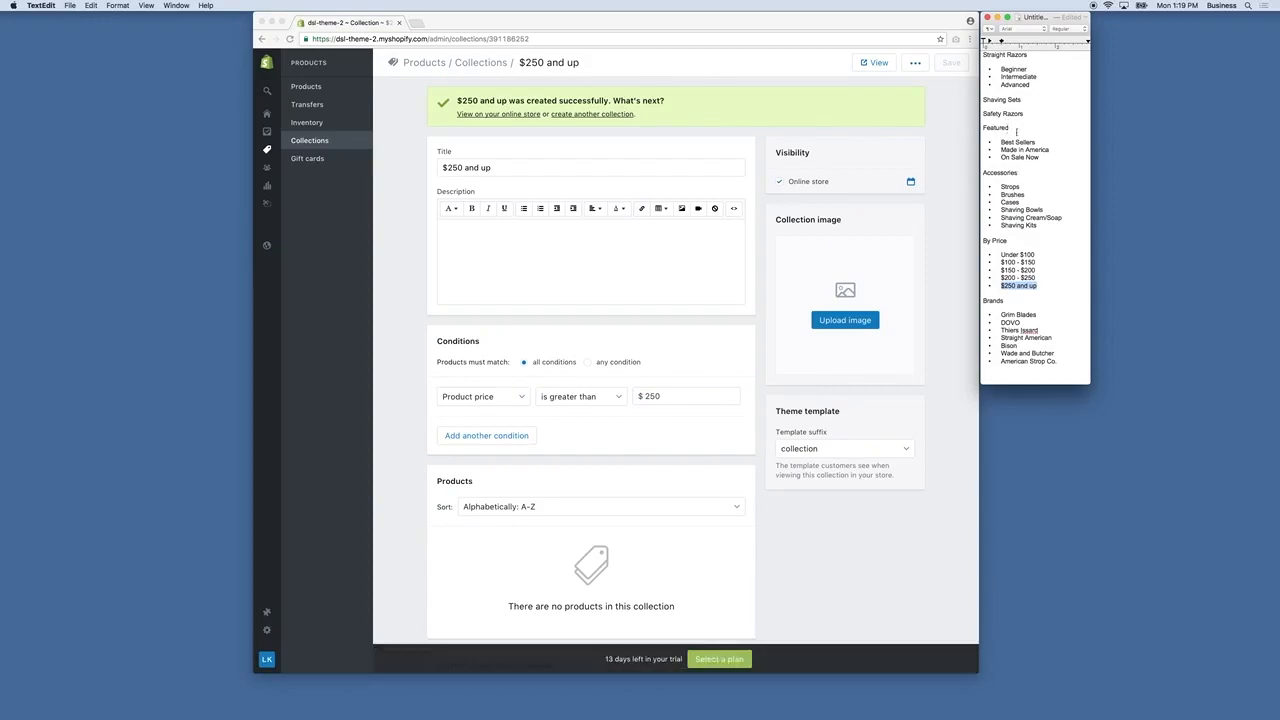
# - Copy "Featured" from the outline and use it as the title of a new collection
pyautogui.moveTo(1013, 127); pyautogui.dragTo(980, 128)
pyautogui.press('super+c')
pyautogui.click(611, 116)
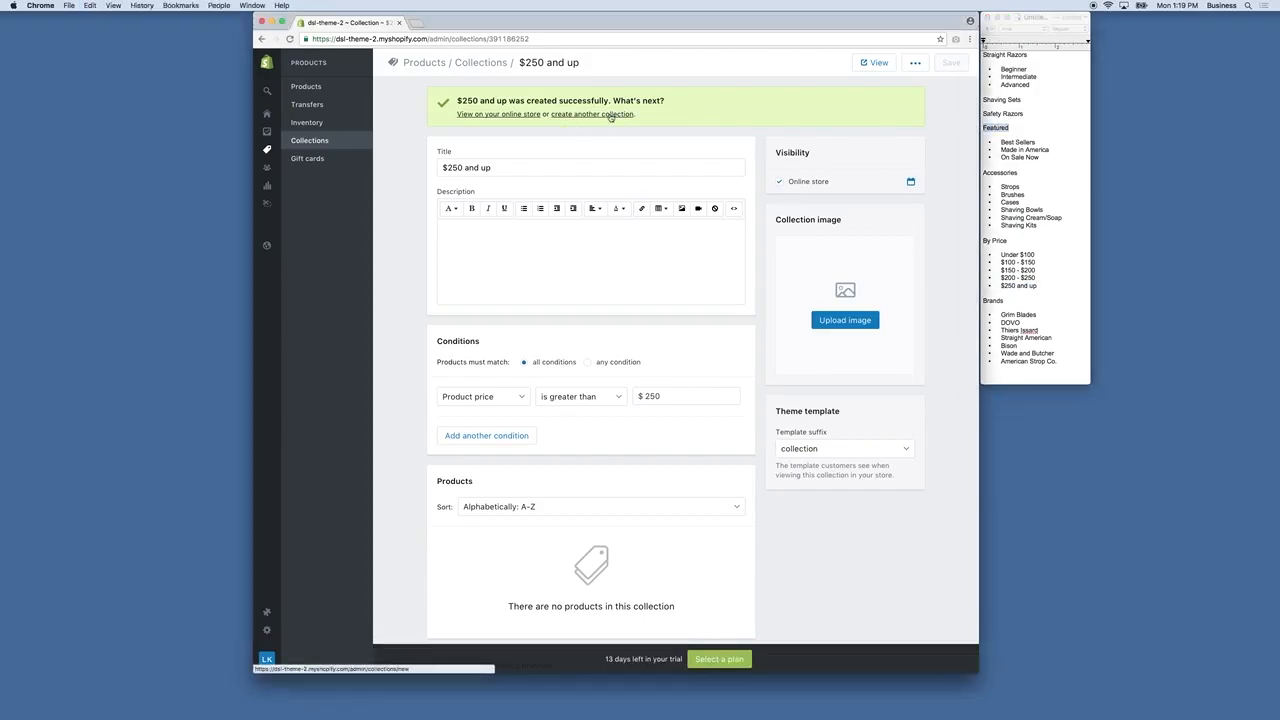
pyautogui.click(511, 118)
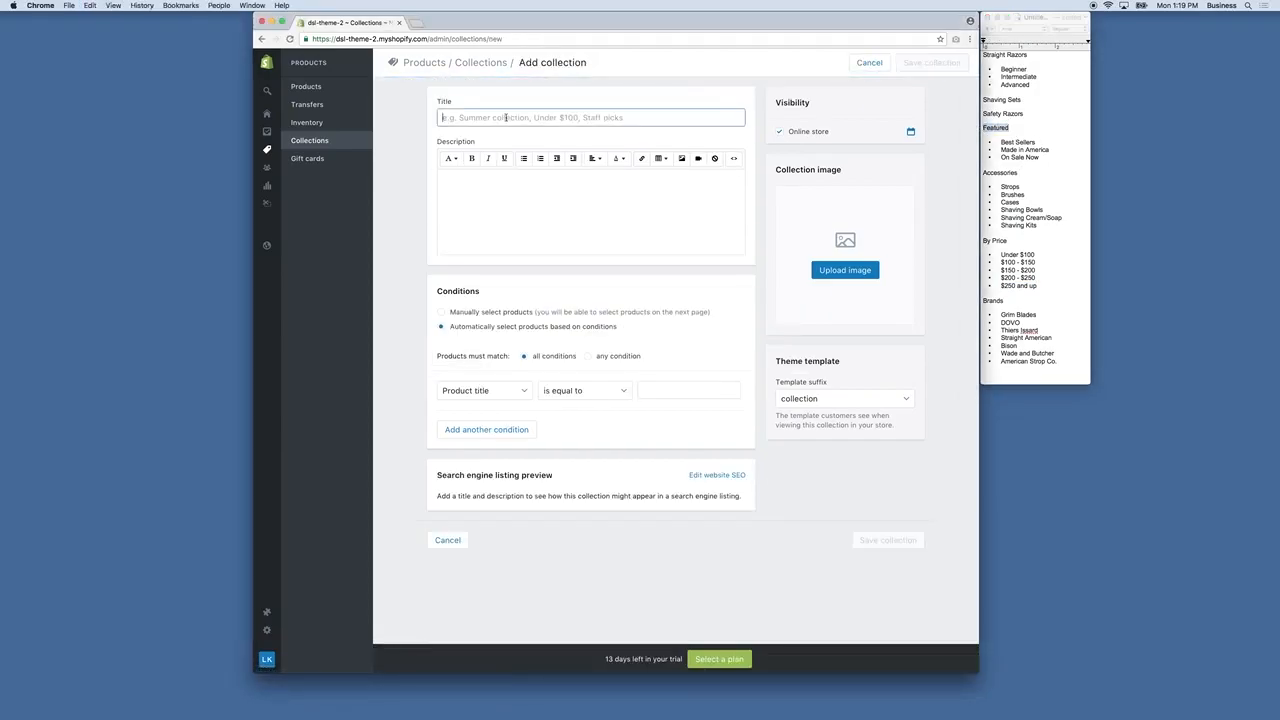
pyautogui.press('super+v')
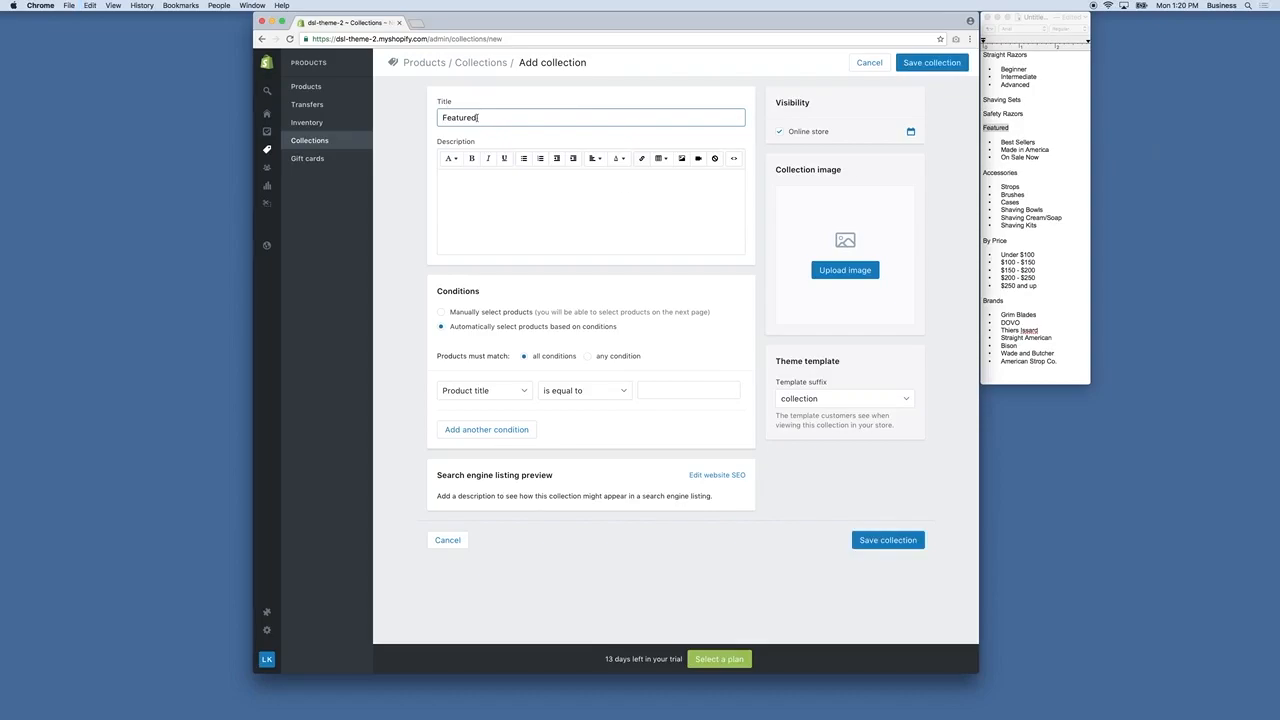
# - Make the Featured collection match any condition and give it three conditions, all based on product tag
pyautogui.click(589, 357)
pyautogui.click(501, 394)
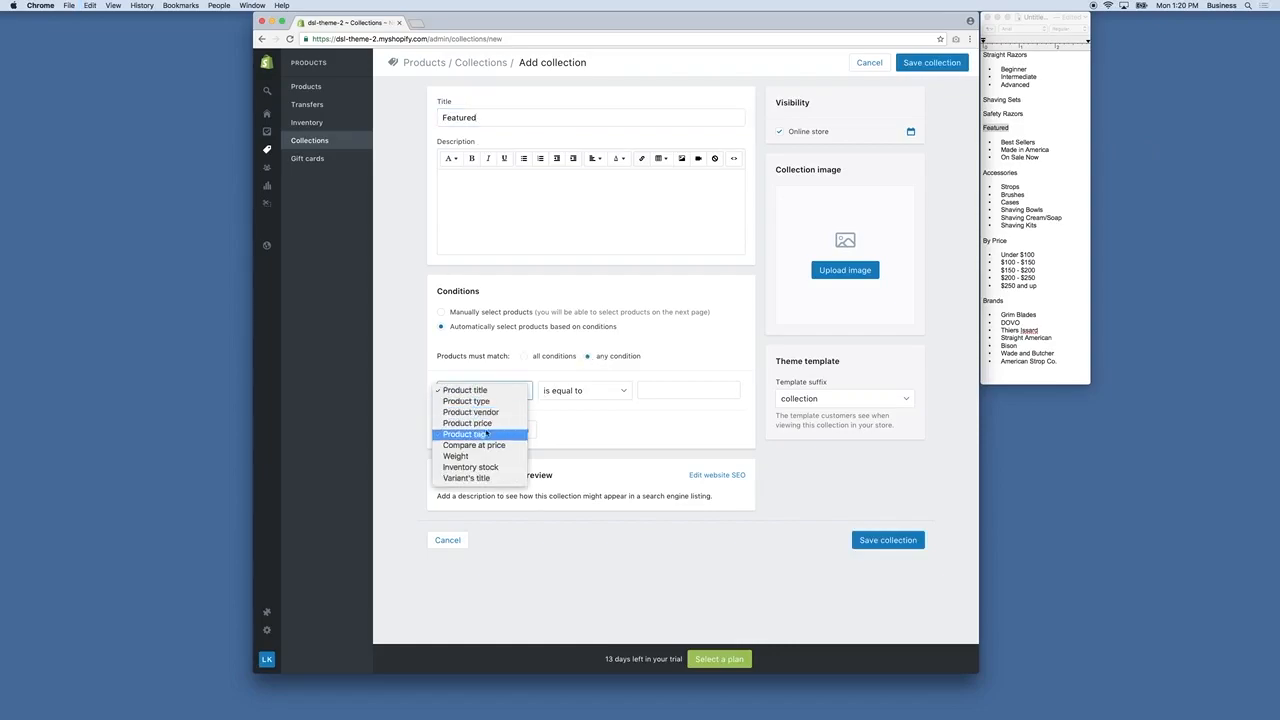
pyautogui.click(494, 436)
pyautogui.click(492, 452)
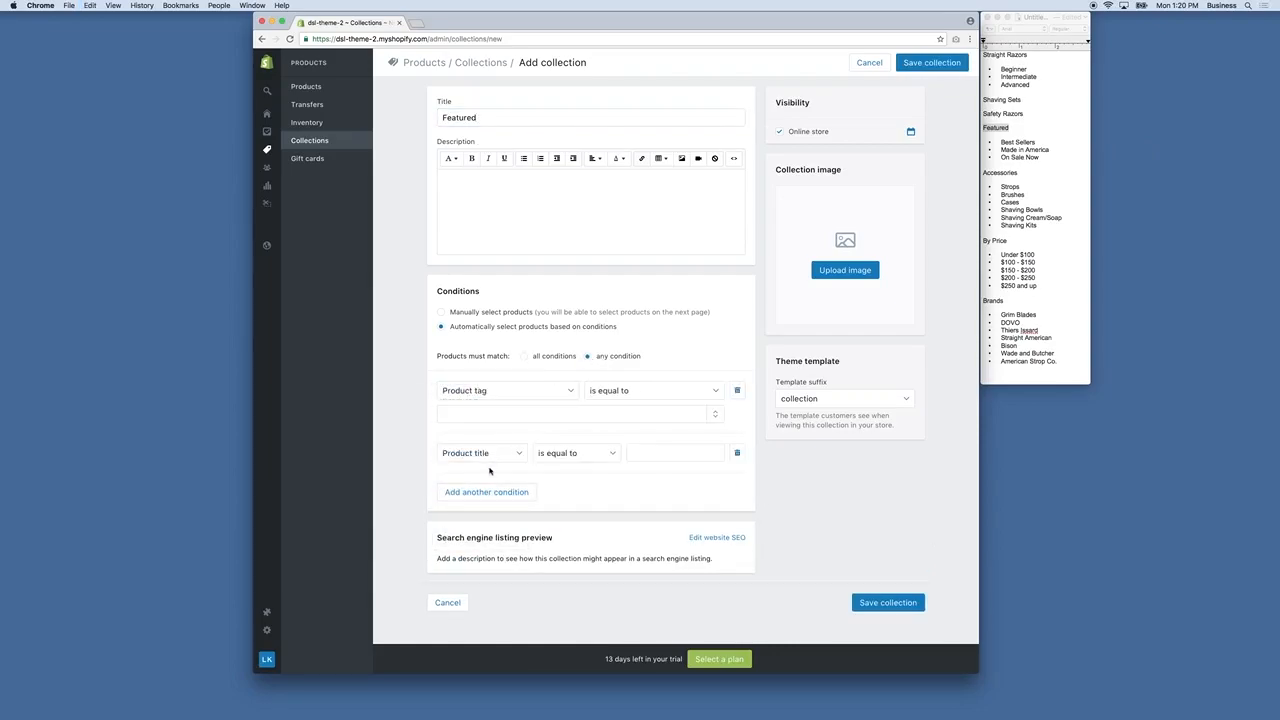
pyautogui.click(486, 491)
pyautogui.click(482, 453)
pyautogui.click(484, 496)
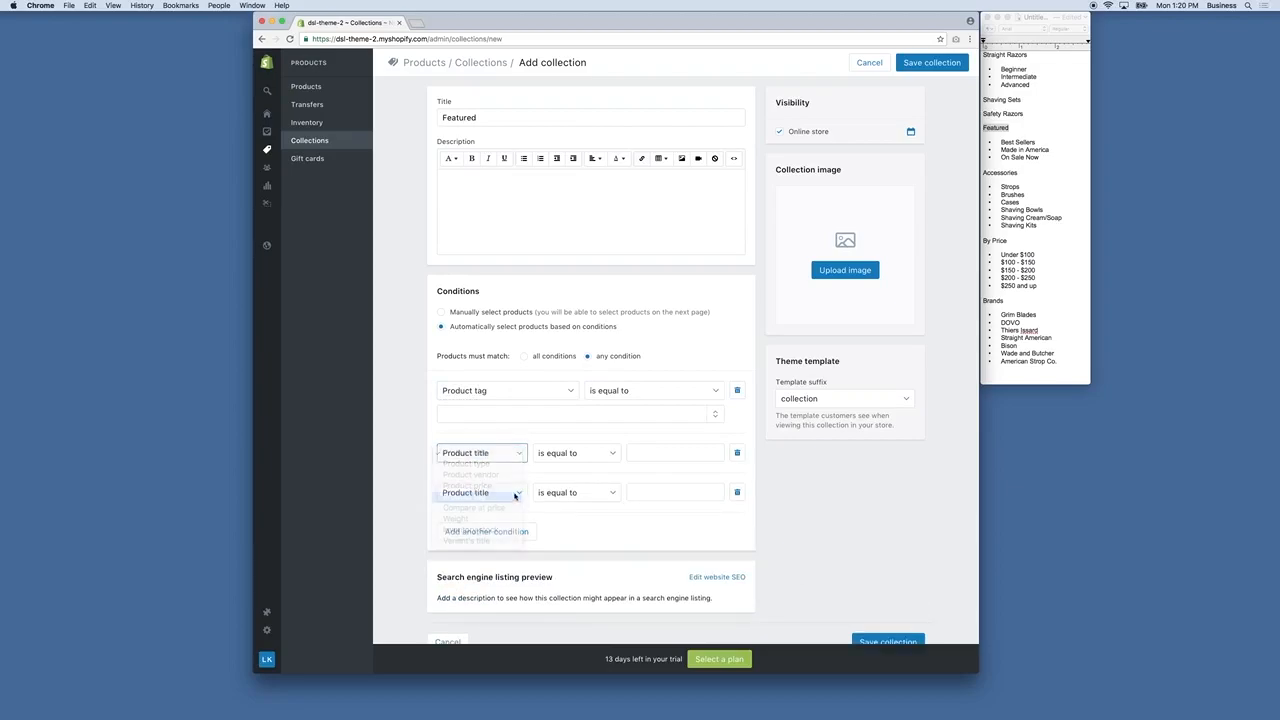
pyautogui.click(482, 515)
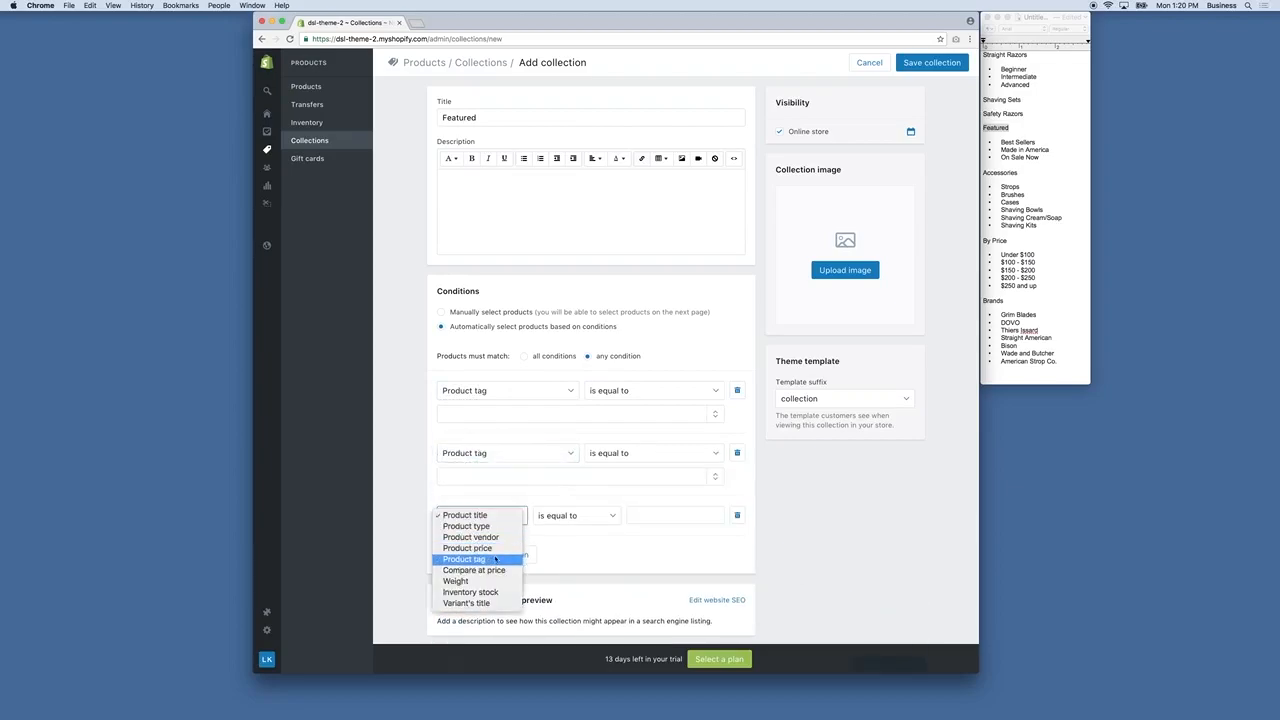
pyautogui.click(493, 559)
# - Copy "Best Sellers" from the outline's Featured group into the first product tag condition
pyautogui.click(1062, 293)
pyautogui.click(1036, 142)
pyautogui.moveTo(1036, 142); pyautogui.dragTo(1001, 142)
pyautogui.press('super+c')
pyautogui.click(598, 432)
pyautogui.click(587, 415)
pyautogui.press('super+v')
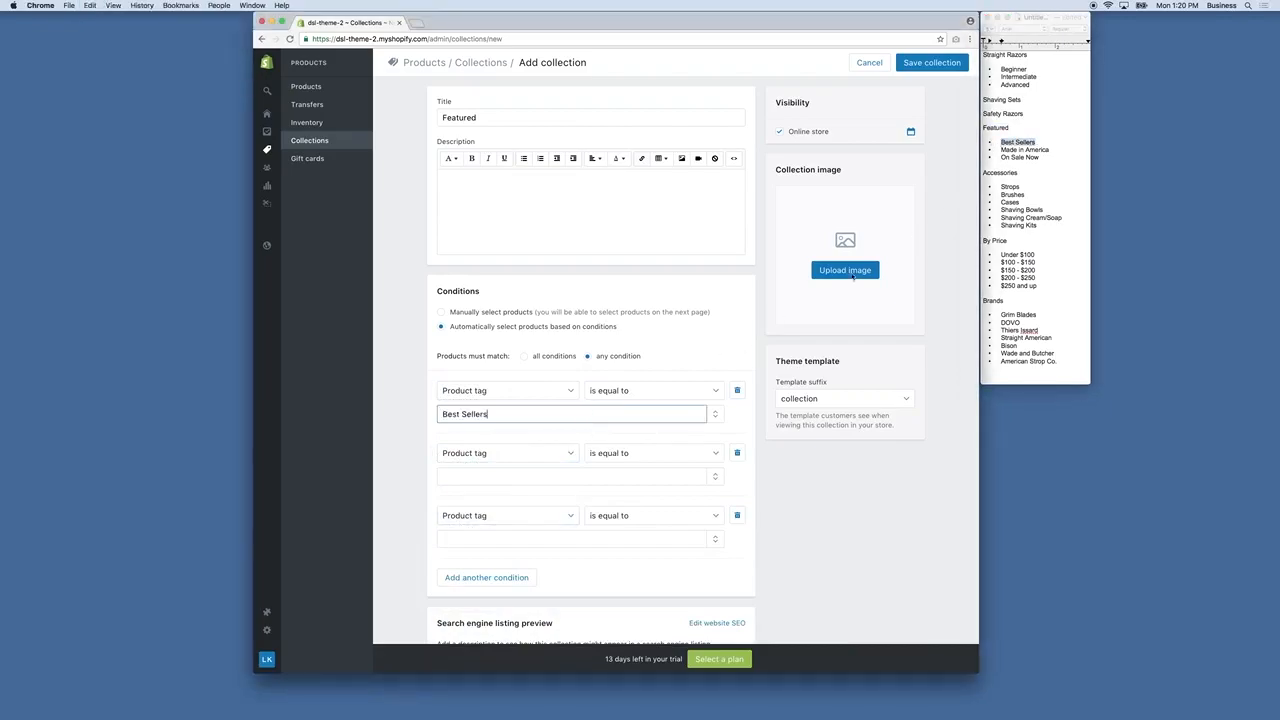
# - Fill the remaining two tag conditions with "Made in America" and "On Sale Now" from the outline, and save the collection
pyautogui.click(1049, 149)
pyautogui.moveTo(1049, 149); pyautogui.dragTo(1001, 149)
pyautogui.press('super+c')
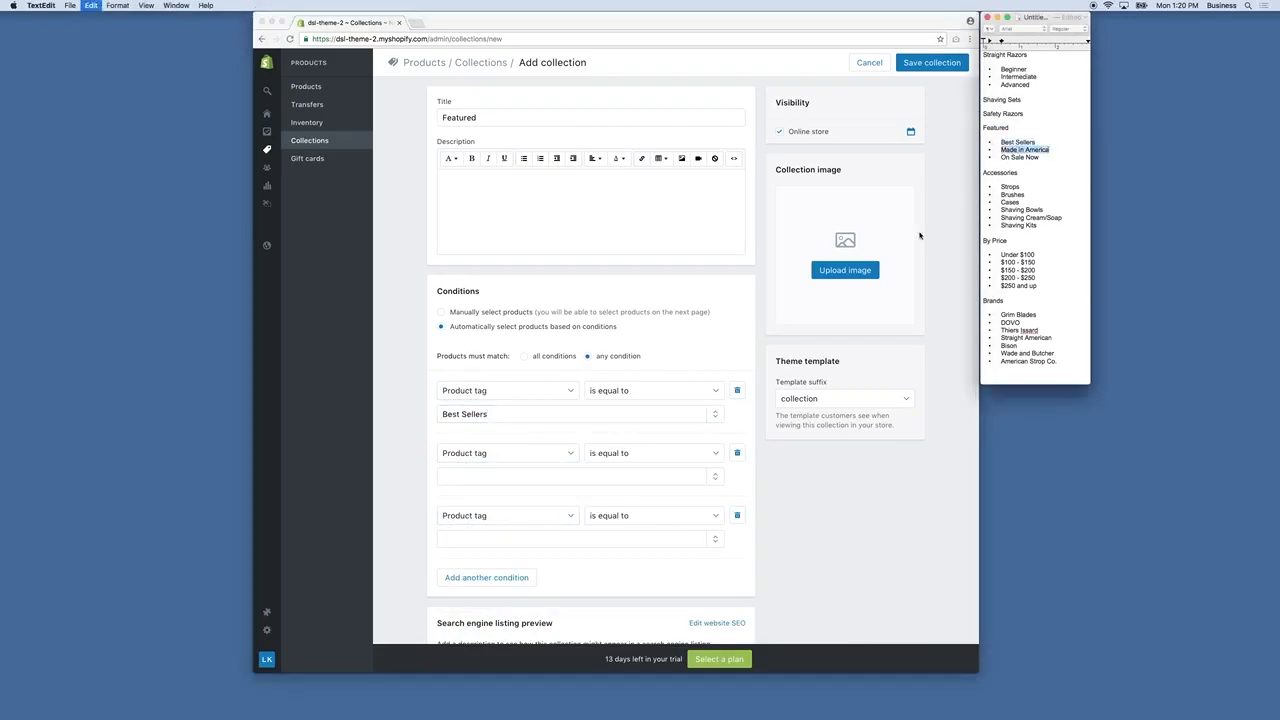
pyautogui.click(551, 479)
pyautogui.moveTo(1040, 157); pyautogui.dragTo(997, 166)
pyautogui.click(478, 539)
pyautogui.press('super+v')
pyautogui.click(931, 63)
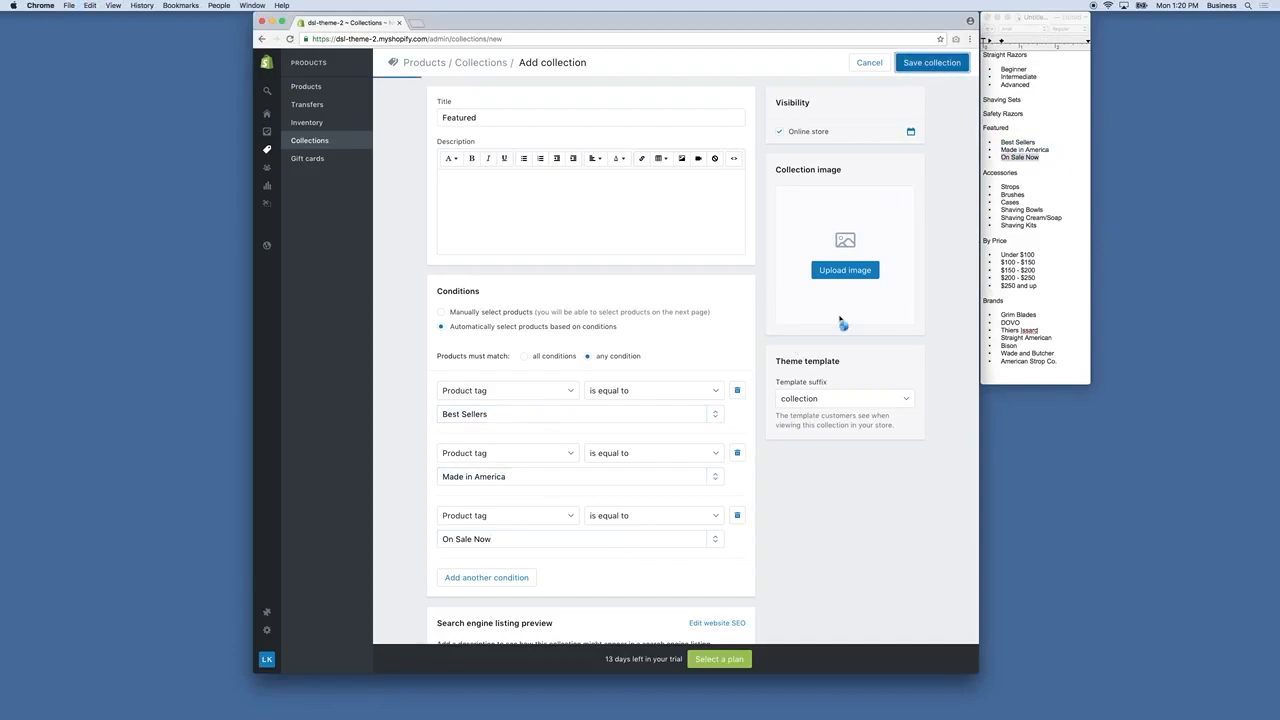
# - Review the titles and product conditions of all collections in the collections list
pyautogui.click(311, 141)
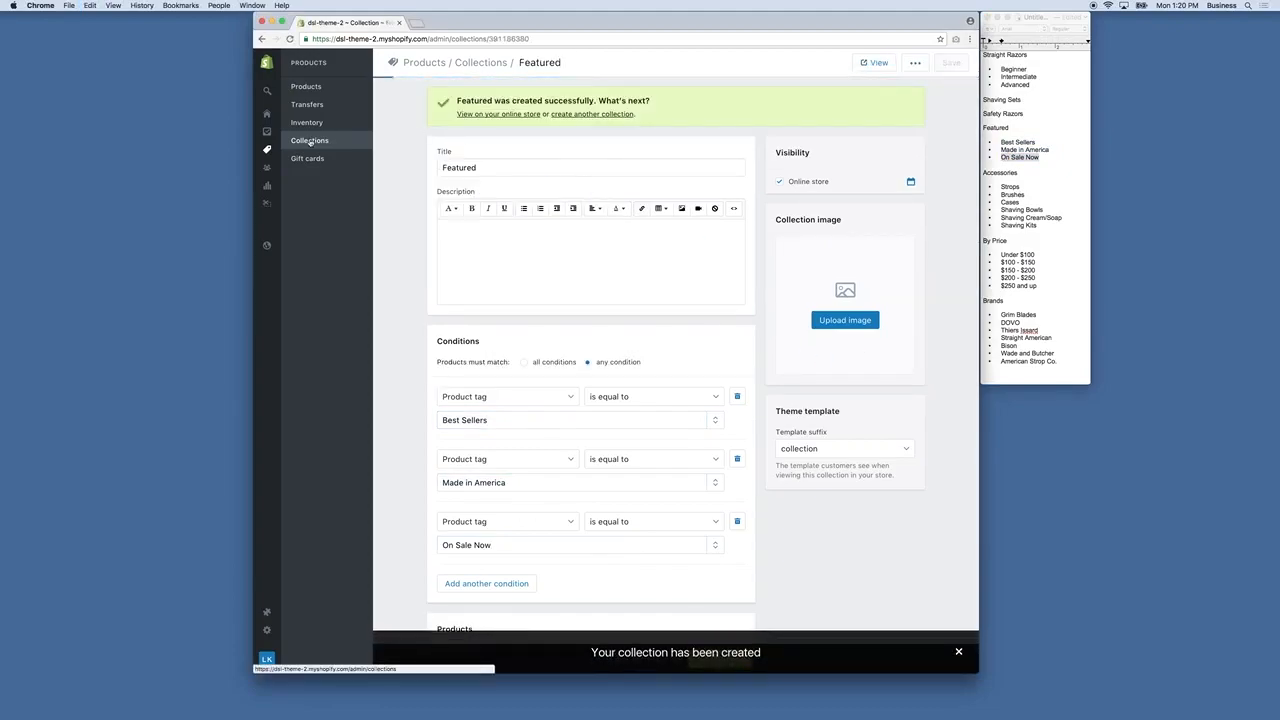
pyautogui.scroll(-1, 556, 326)
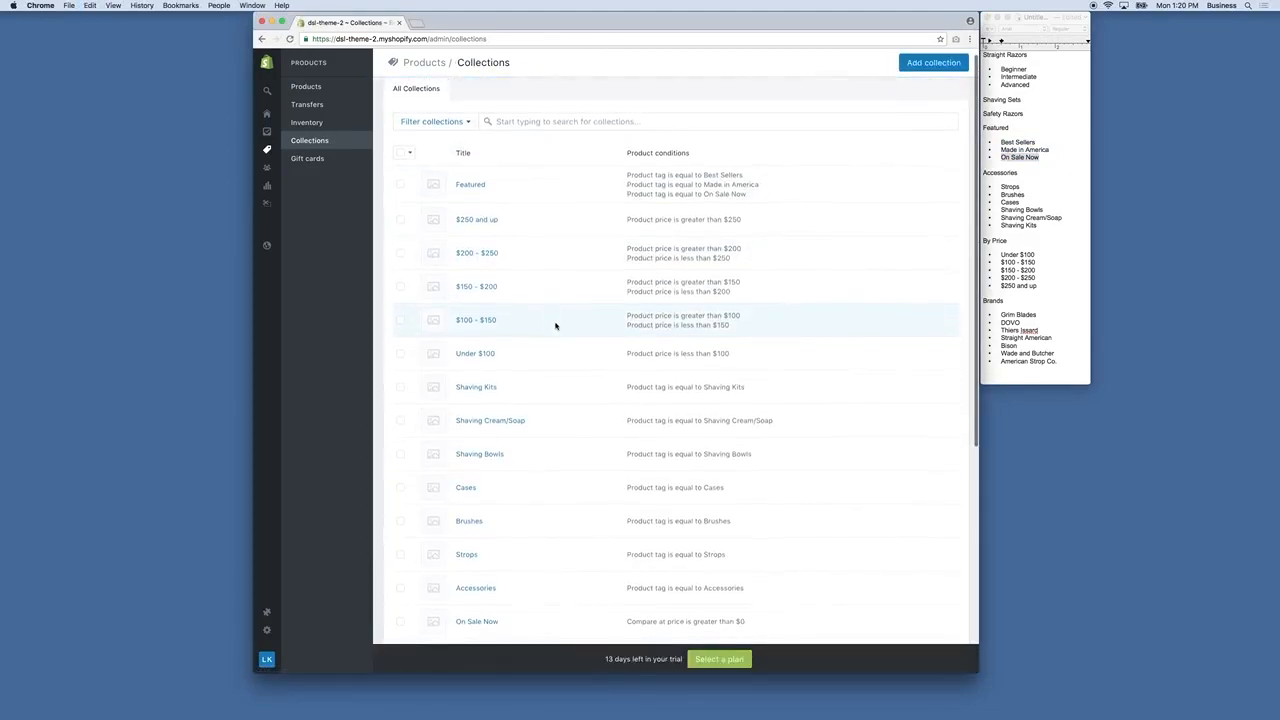
pyautogui.moveTo(618, 177); pyautogui.dragTo(764, 197)
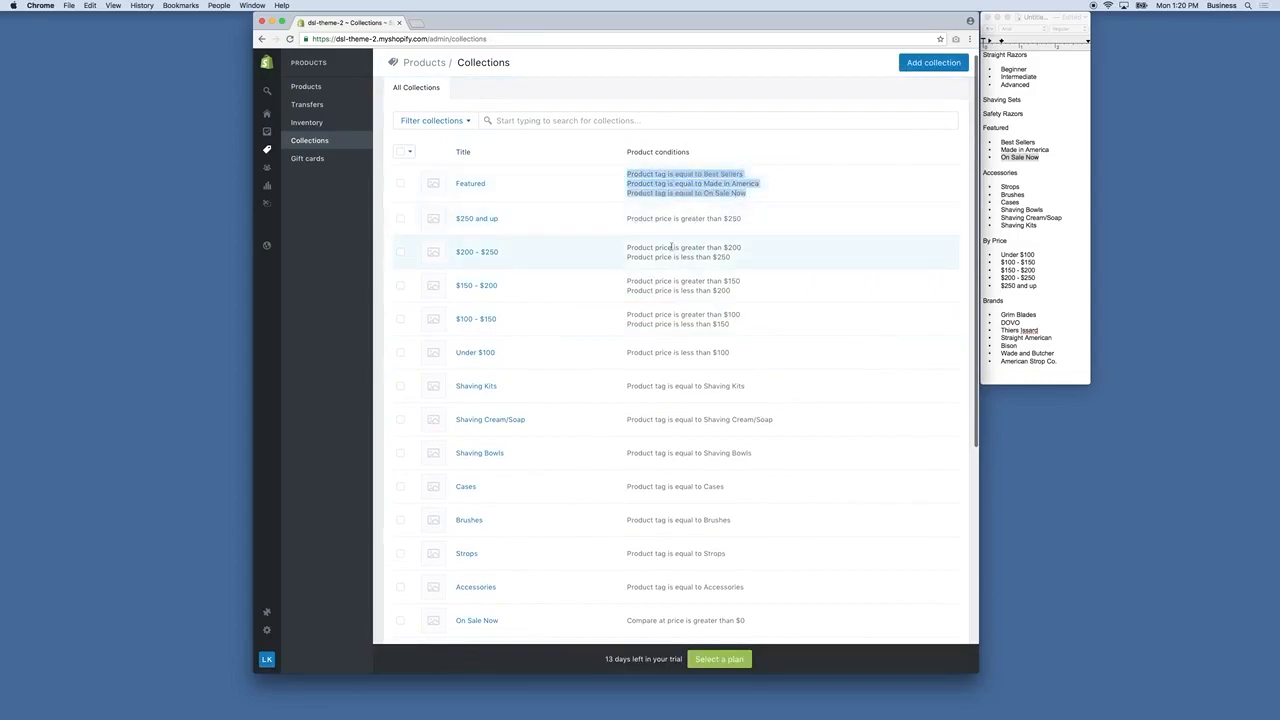
pyautogui.scroll(-3, 700, 300)
pyautogui.scroll(-2, 689, 402)
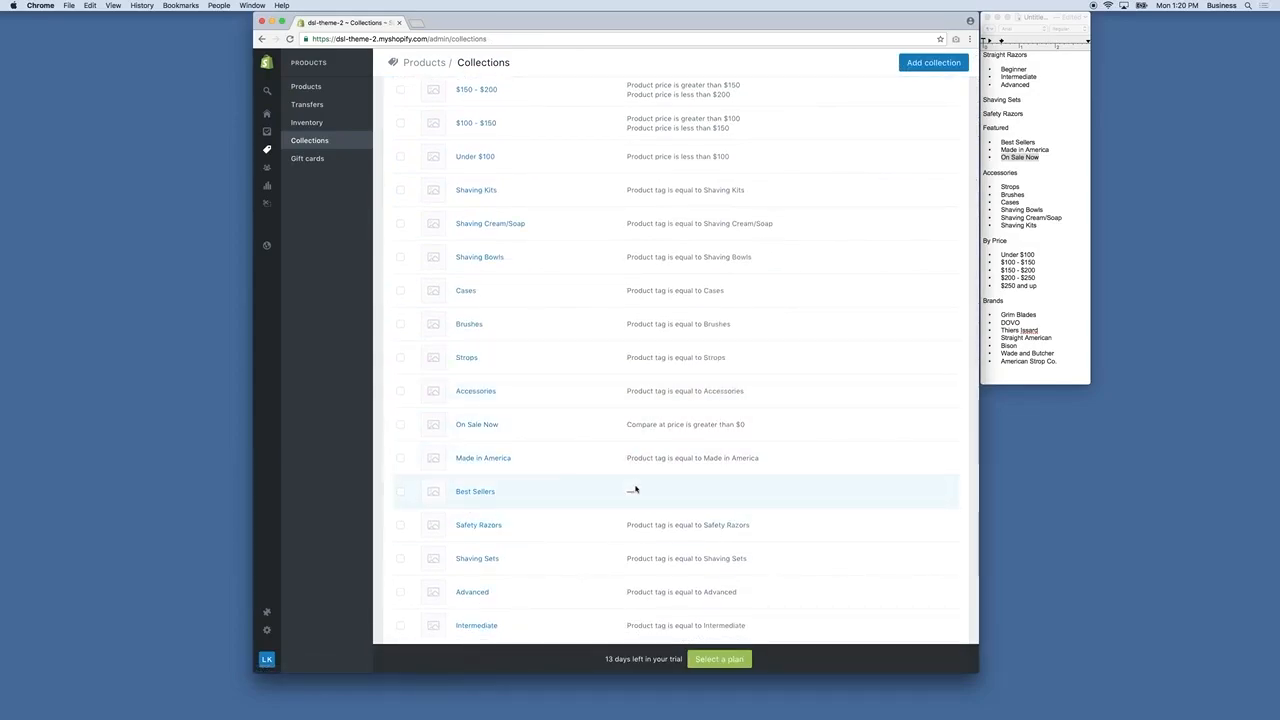
pyautogui.scroll(-4, 685, 486)
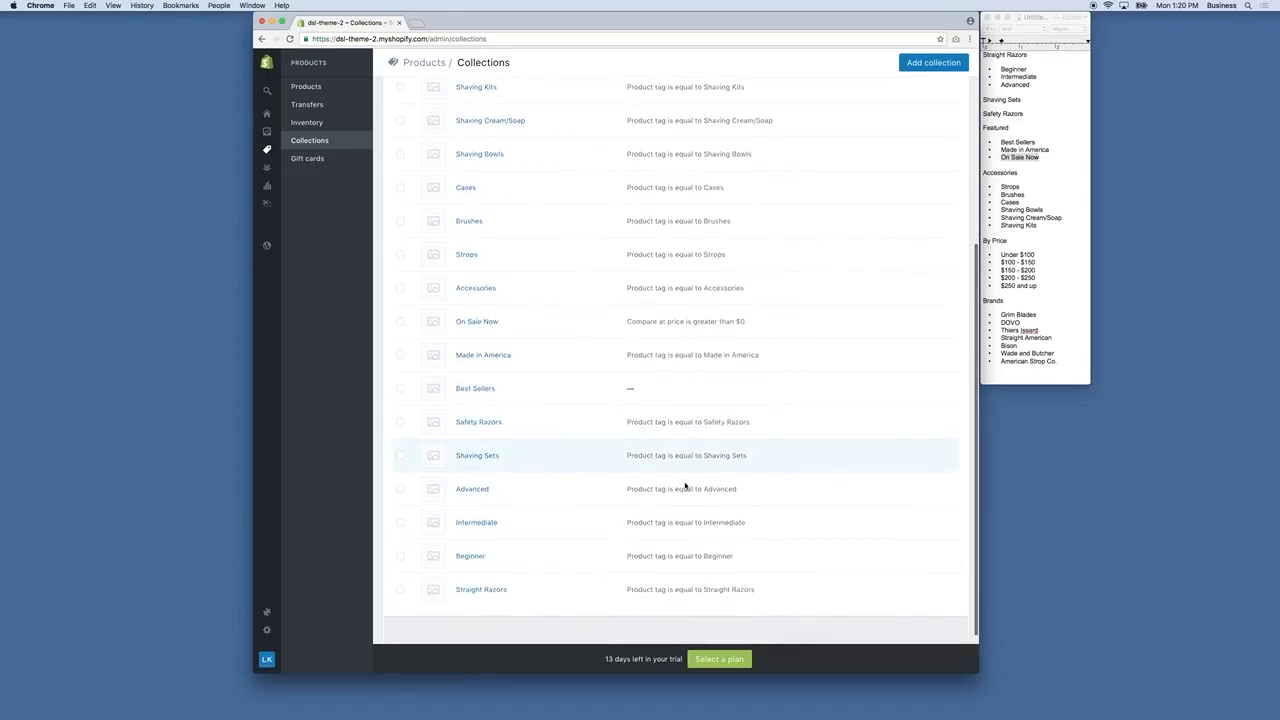
pyautogui.scroll(10, 629, 257)
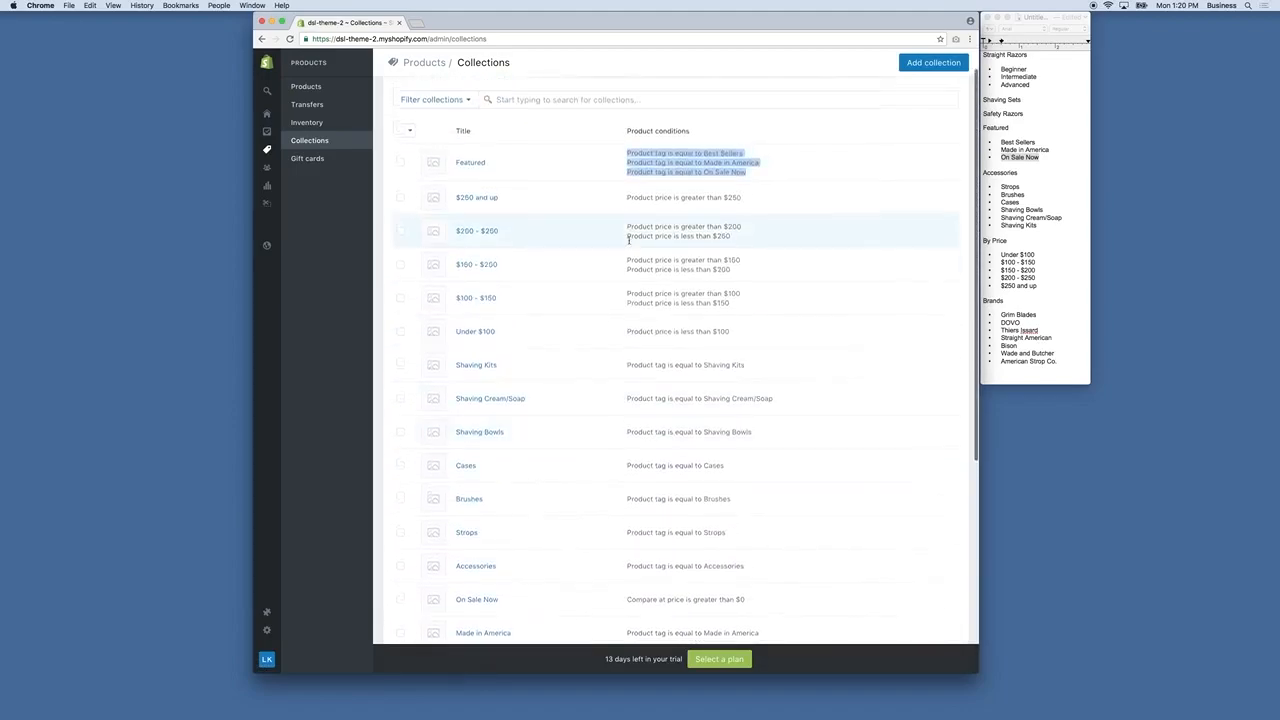
# - Add a new collection and title it "Grim Blades", copied from the outline's Brands group
pyautogui.click(946, 66)
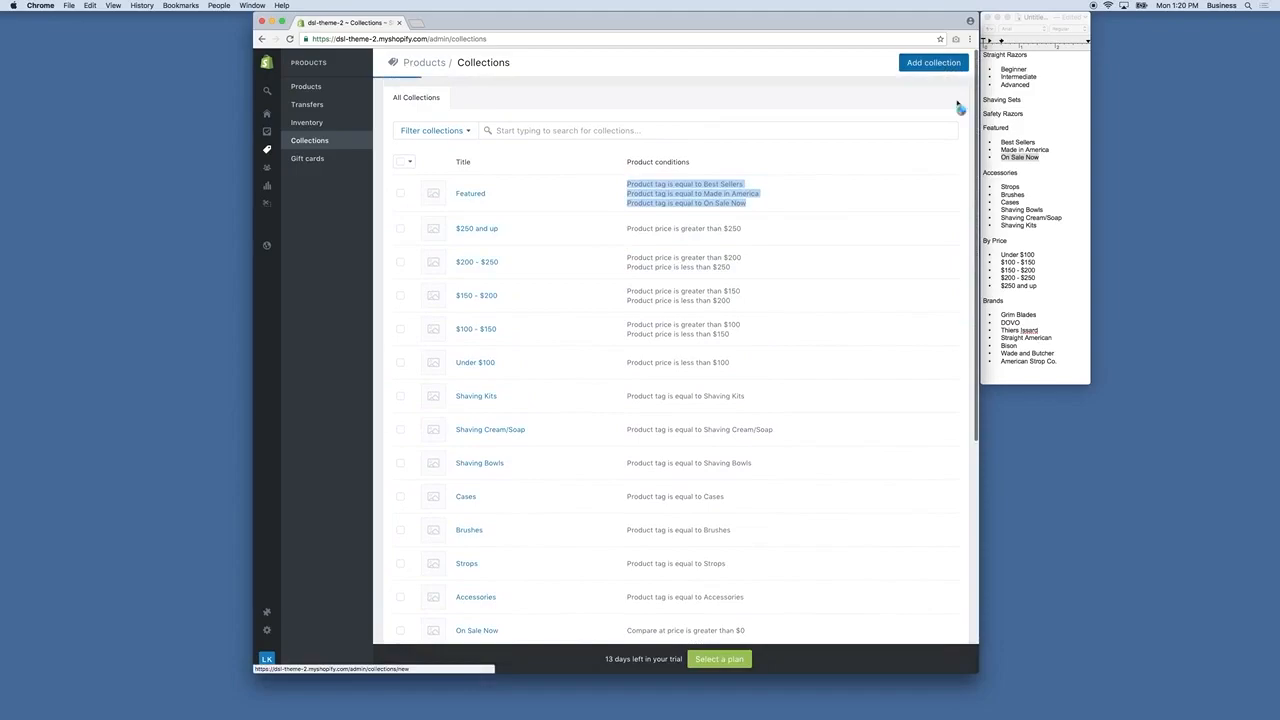
pyautogui.click(1036, 296)
pyautogui.moveTo(1038, 315); pyautogui.dragTo(1000, 315)
pyautogui.press('super+c')
pyautogui.click(526, 116)
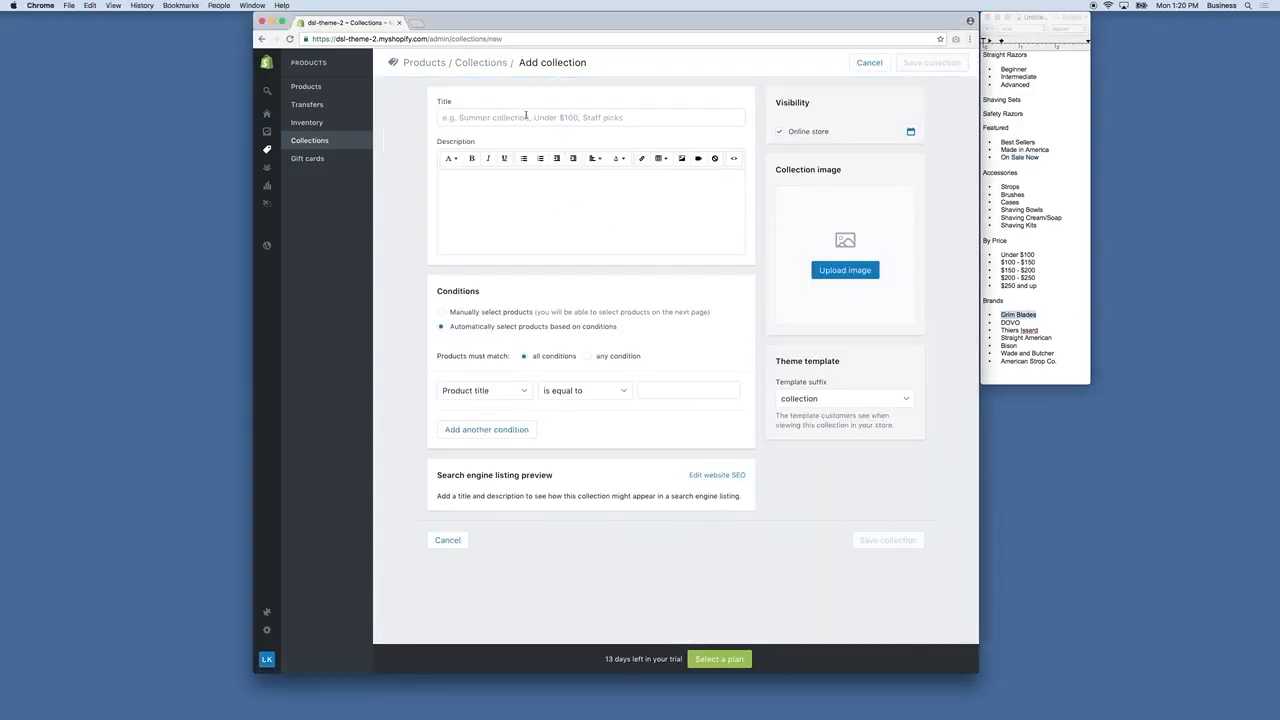
pyautogui.click(512, 112)
pyautogui.press('super+v')
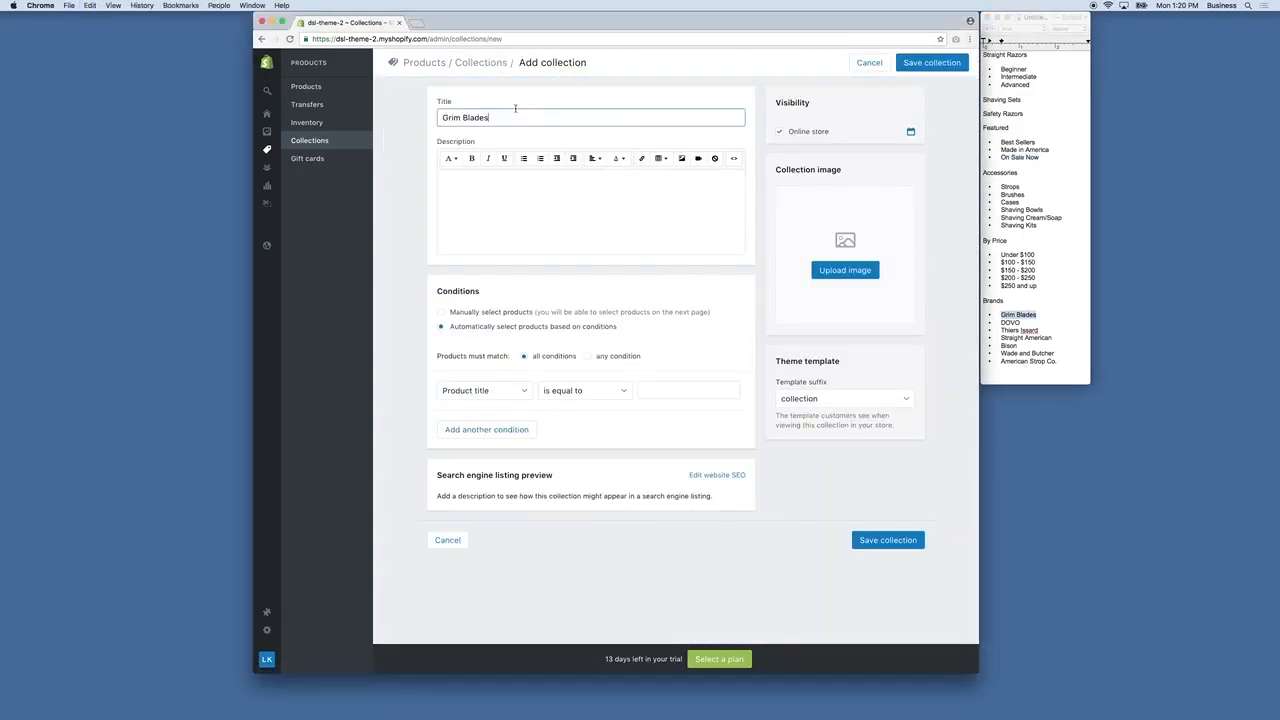
# - Set the Grim Blades collection's condition to product vendor is equal to Grim Blades and save the collection
pyautogui.click(468, 390)
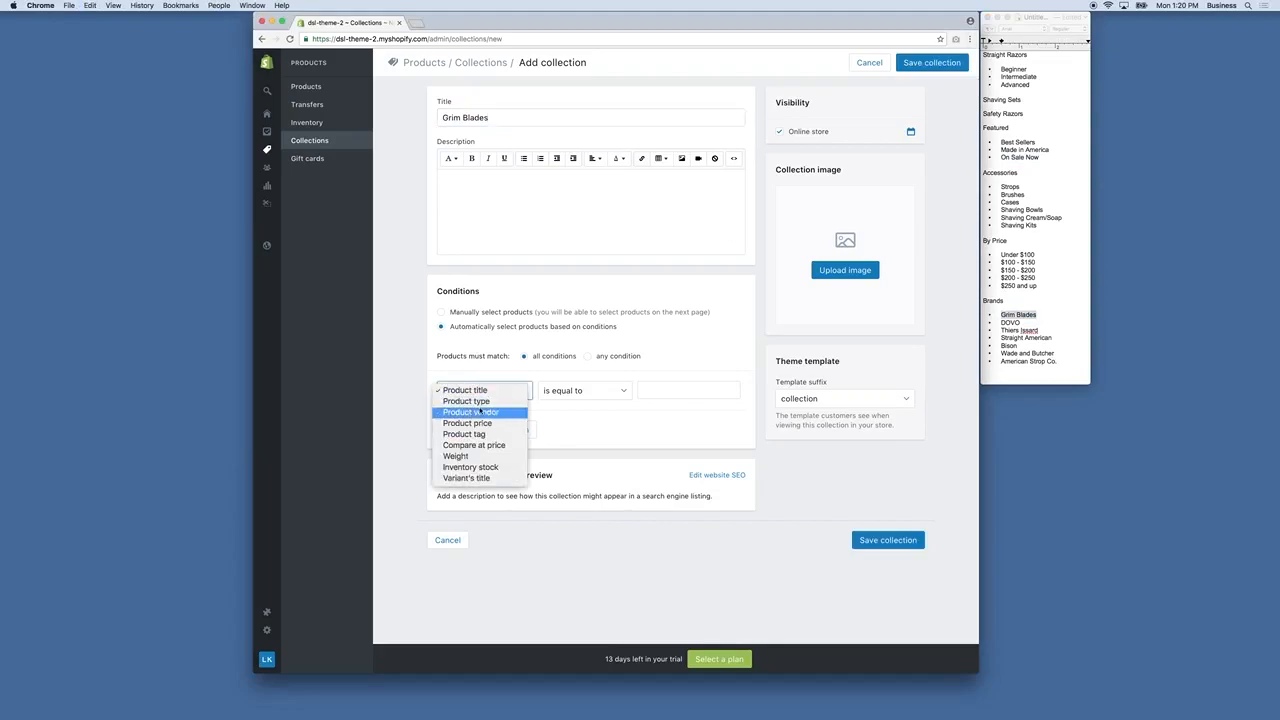
pyautogui.click(470, 412)
pyautogui.click(555, 415)
pyautogui.press('super+v')
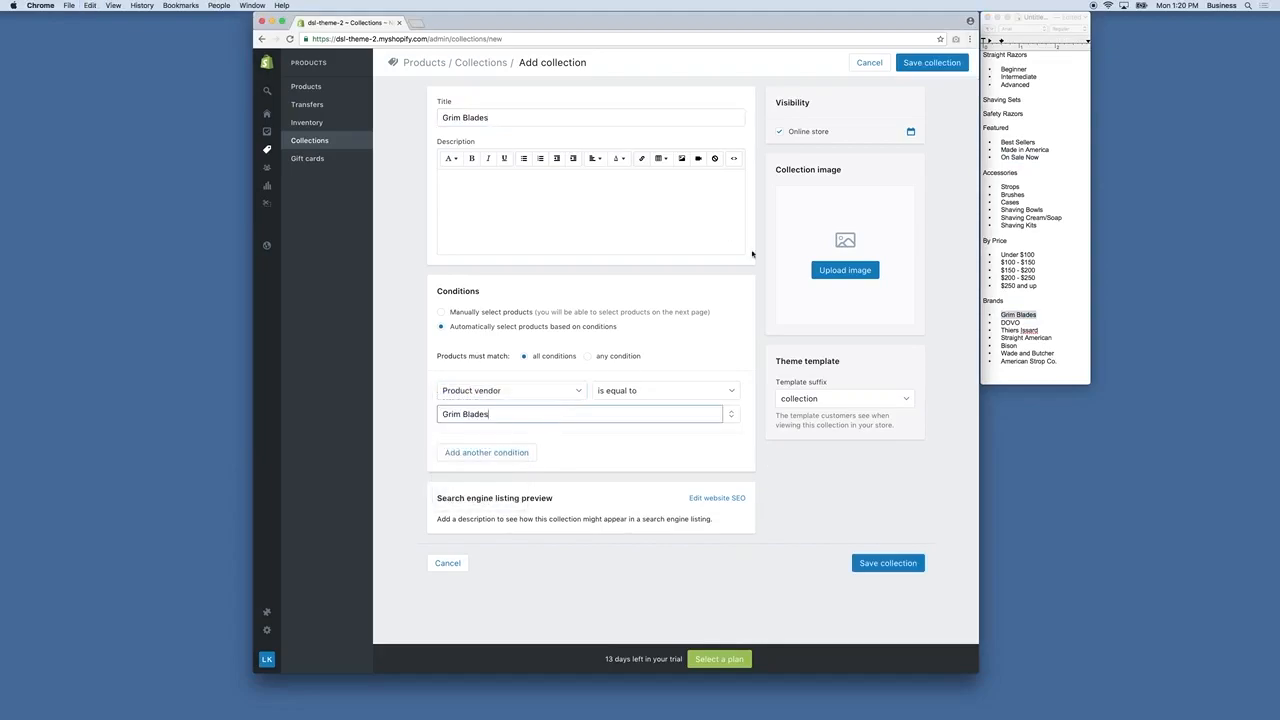
pyautogui.click(920, 67)
# - Copy "DOVO" from the outline's Brands group and use it as the title of a new collection
pyautogui.click(1030, 314)
pyautogui.moveTo(1030, 316); pyautogui.dragTo(1001, 322)
pyautogui.press('super+c')
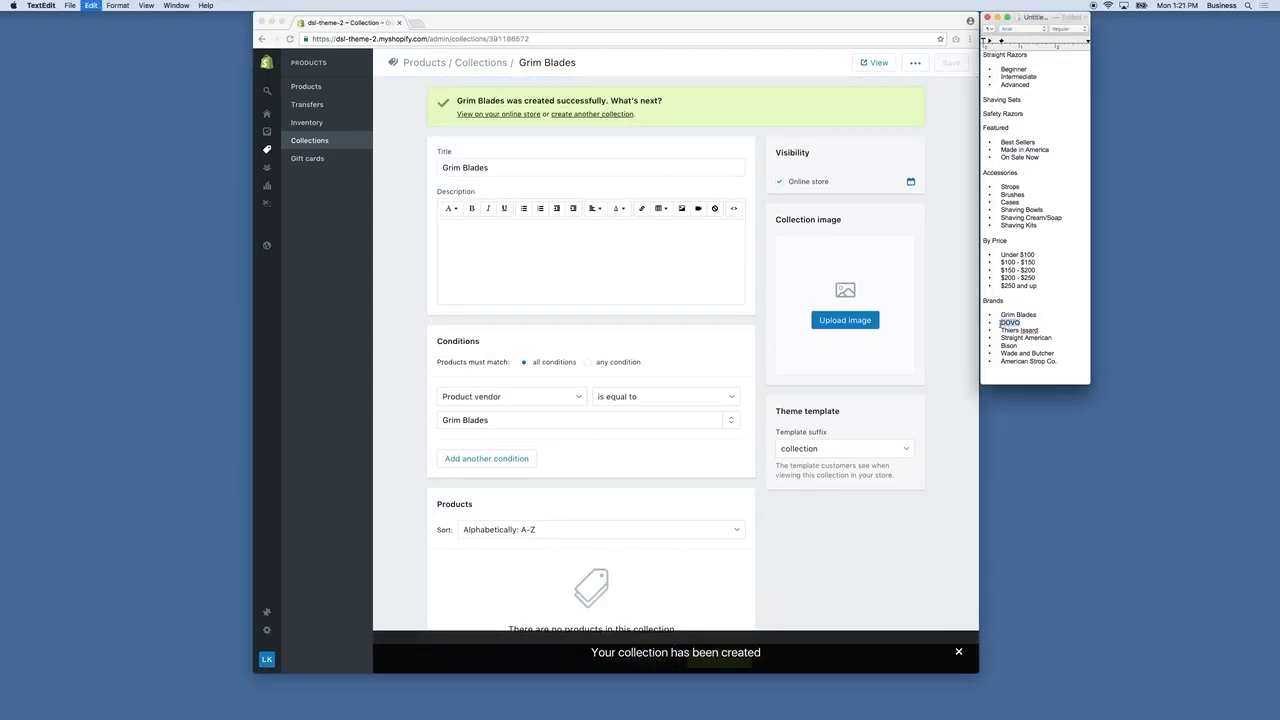
pyautogui.click(598, 143)
pyautogui.click(590, 114)
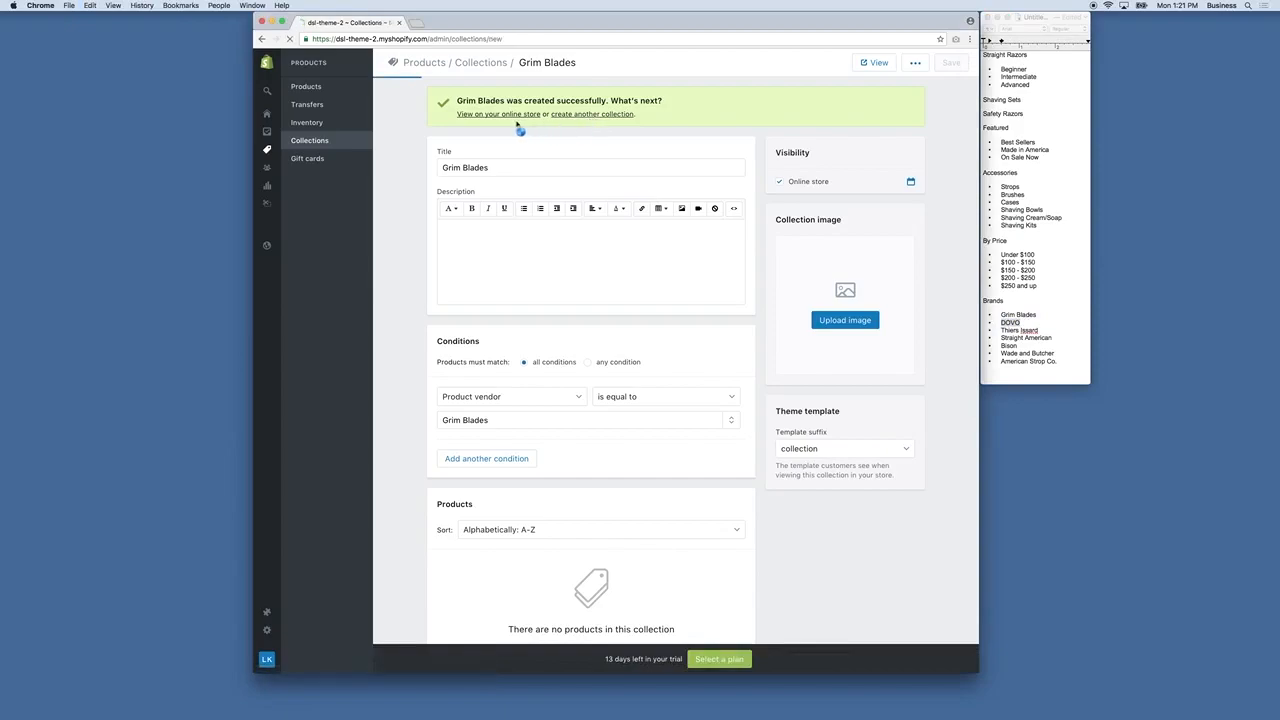
pyautogui.click(503, 119)
pyautogui.press('super+v')
# - Set the DOVO collection's condition to product vendor is equal to DOVO and save the collection
pyautogui.click(484, 391)
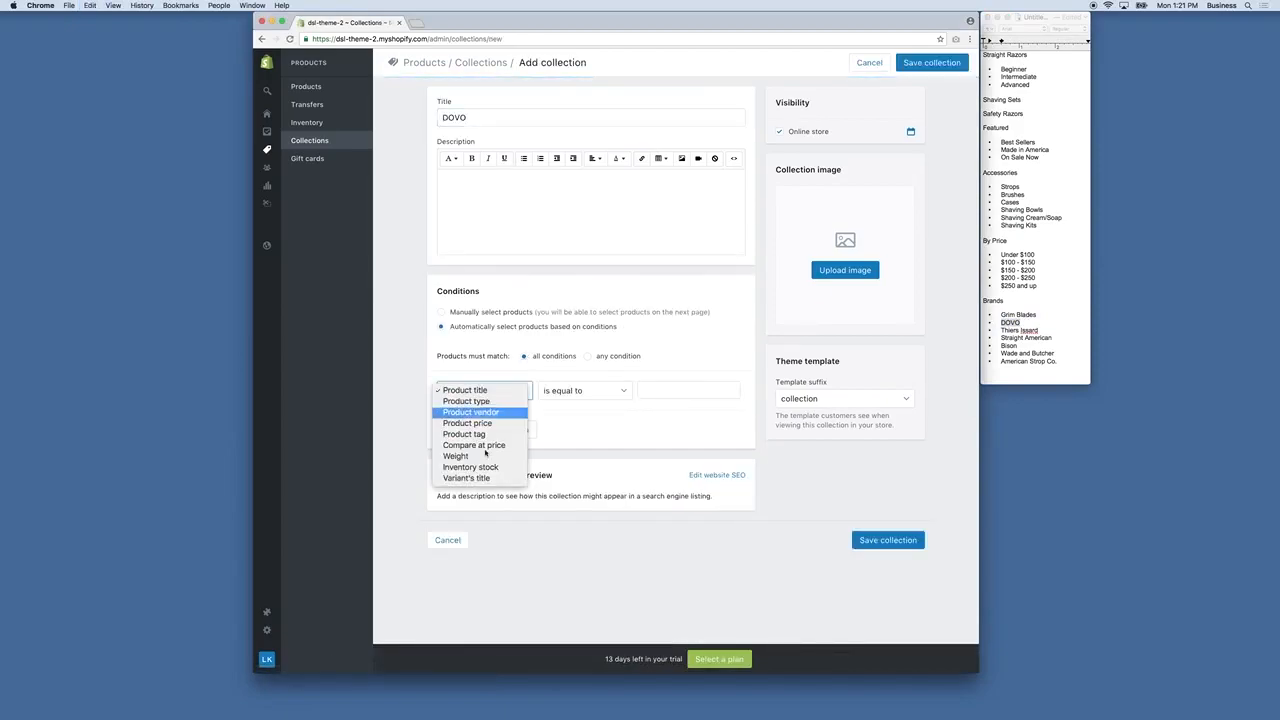
pyautogui.click(470, 412)
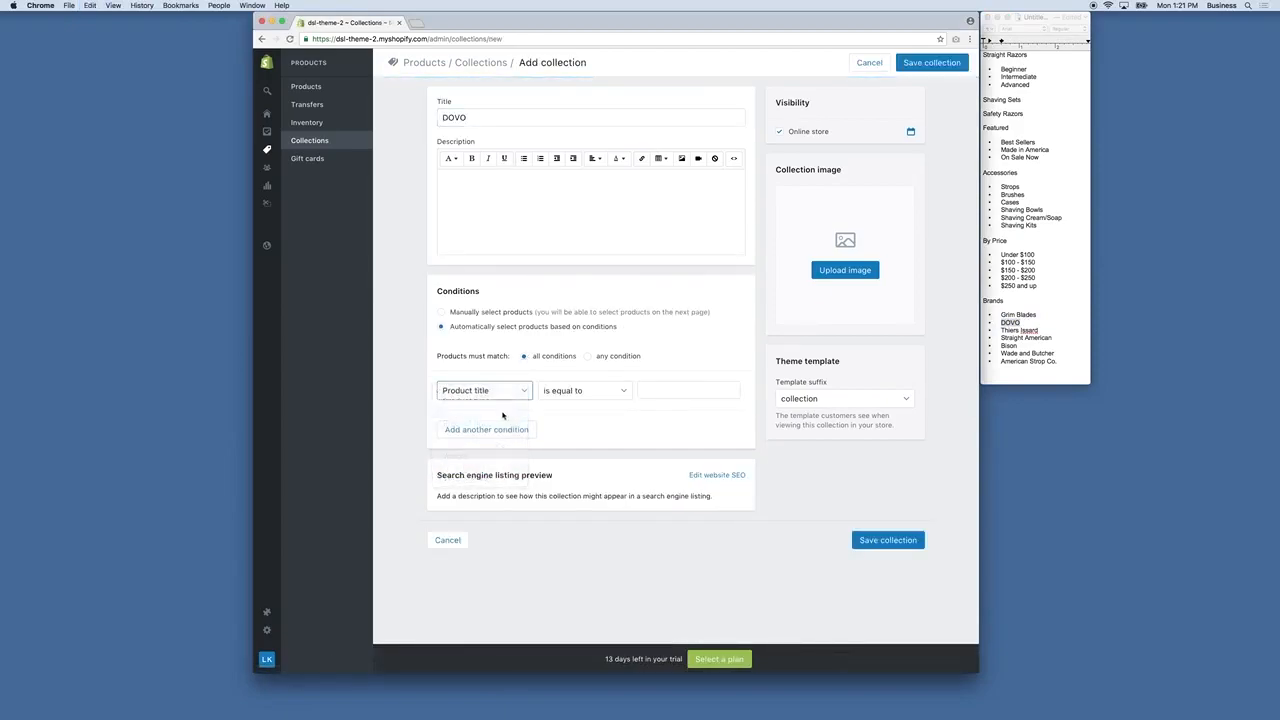
pyautogui.press('super+v')
pyautogui.click(931, 62)
# - Copy "Thiers Issard" from the outline's Brands group and use it as the title of a new collection
pyautogui.click(1019, 330)
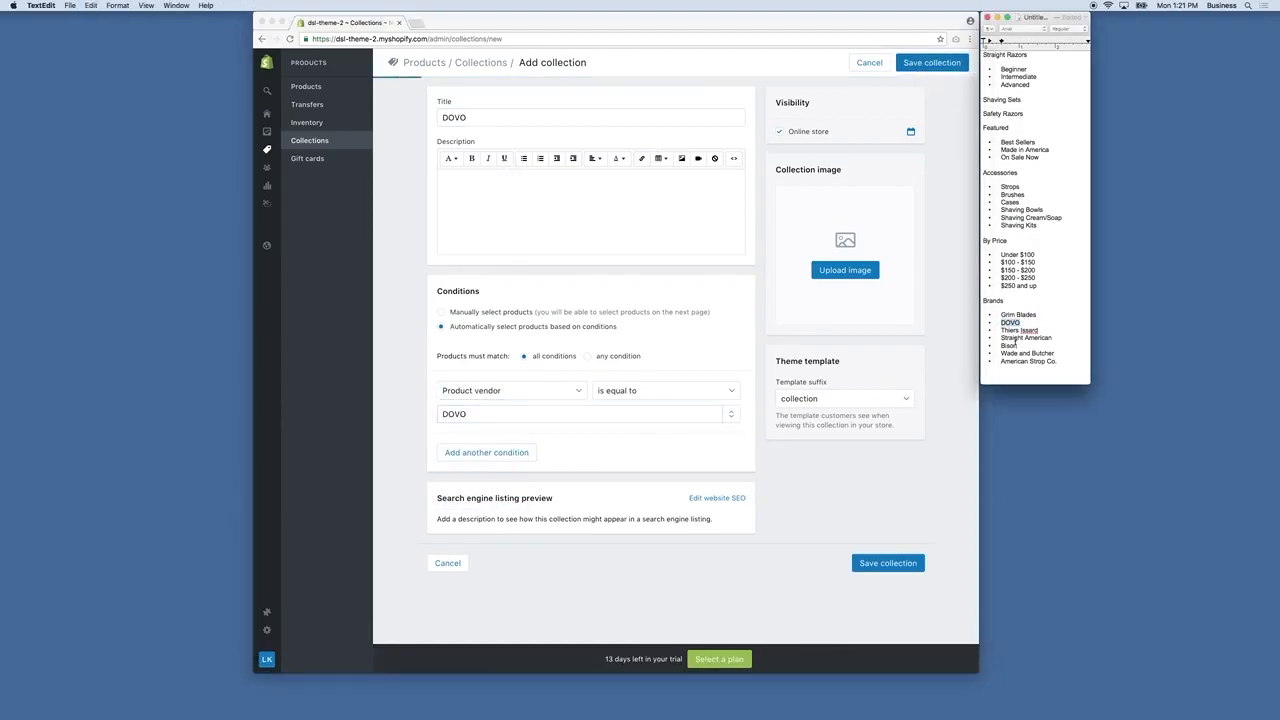
pyautogui.moveTo(1001, 330); pyautogui.dragTo(1038, 330)
pyautogui.click(606, 171)
pyautogui.click(592, 114)
pyautogui.click(509, 117)
pyautogui.press('super+v')
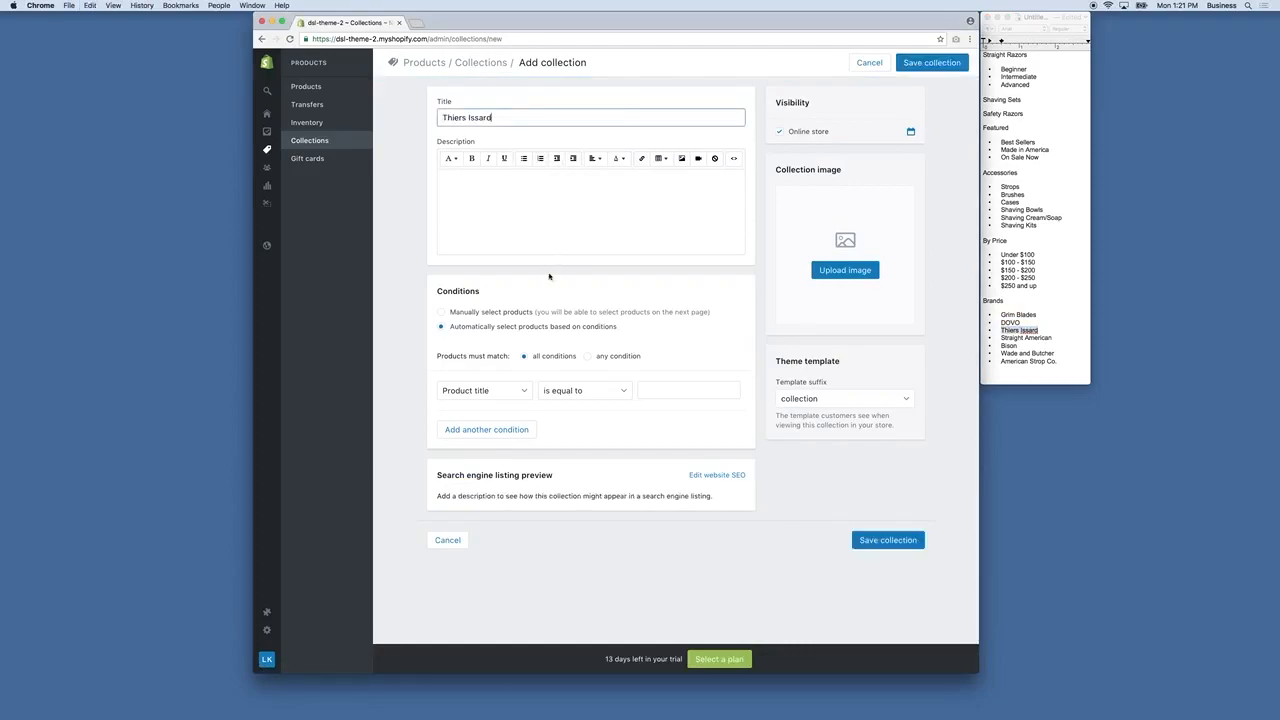
# - Set the Thiers Issard collection's condition to product vendor is equal to Thiers Issard and save the collection
pyautogui.click(484, 390)
pyautogui.click(470, 412)
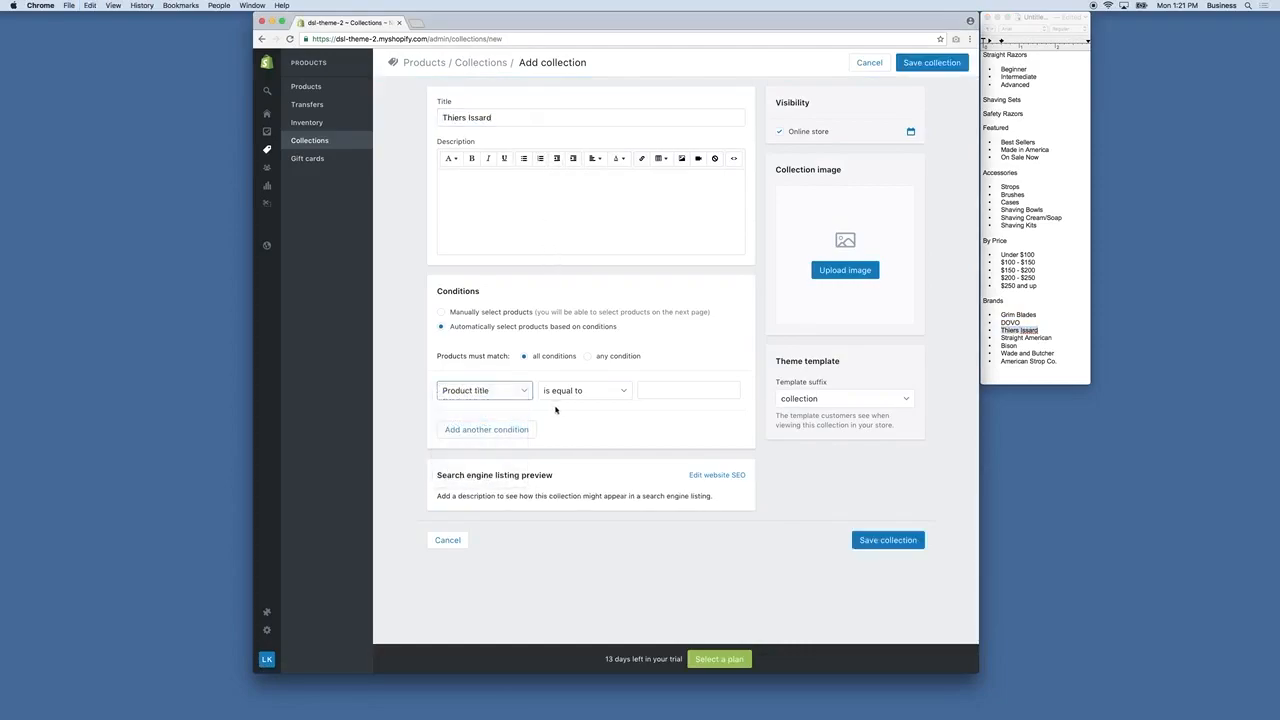
pyautogui.click(520, 413)
pyautogui.press('super+v')
pyautogui.click(931, 63)
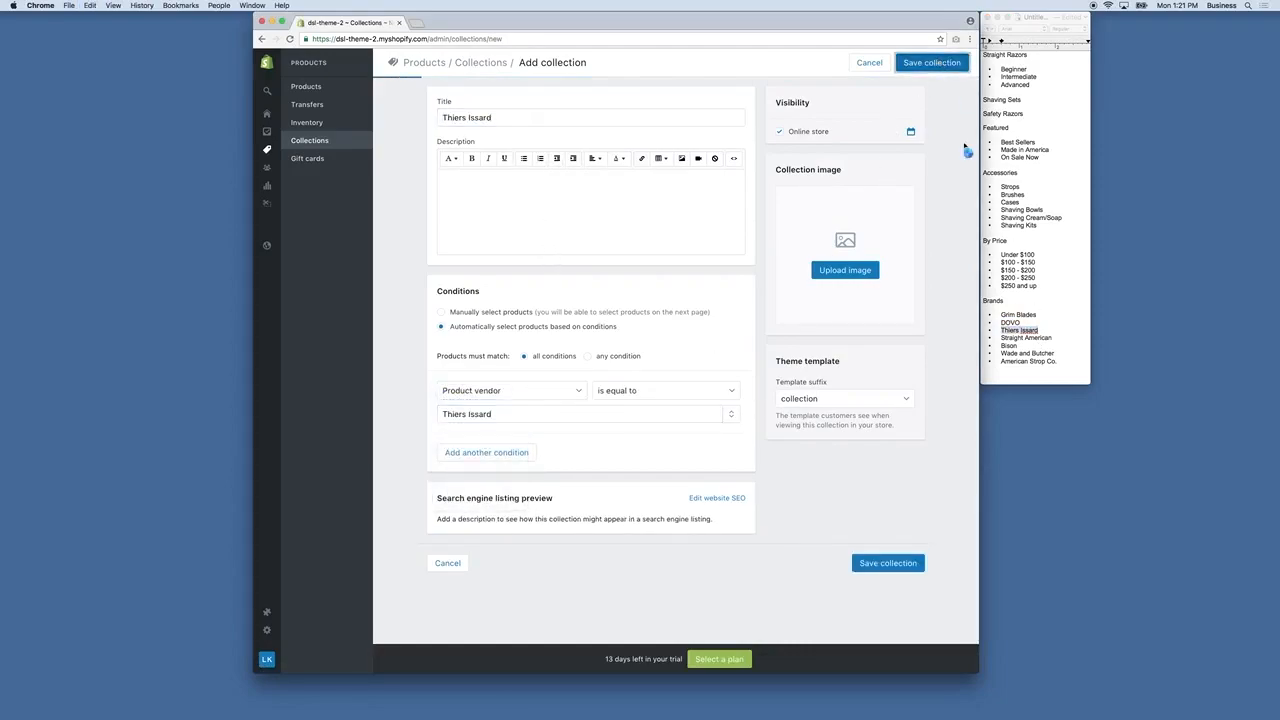
# - Copy "Straight American" from the outline's Brands group and use it as the title of a new collection
pyautogui.click(1057, 338)
pyautogui.moveTo(1057, 338); pyautogui.dragTo(989, 337)
pyautogui.press('super+c')
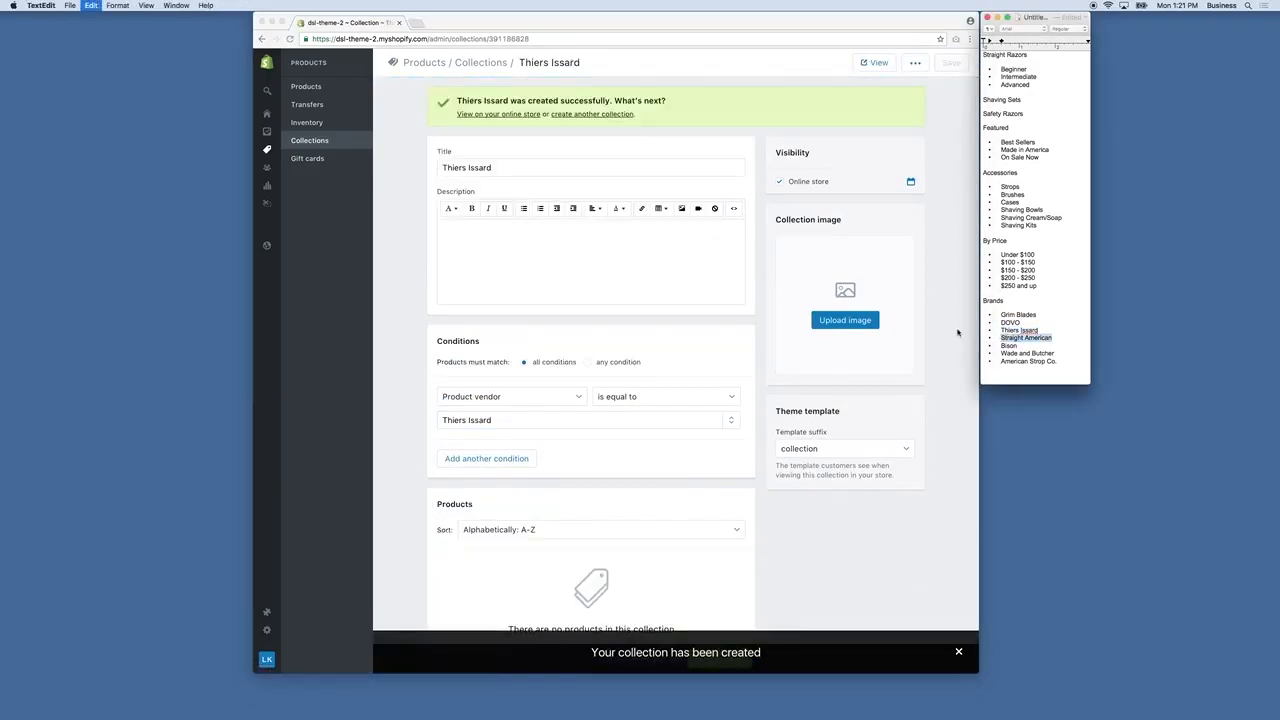
pyautogui.click(586, 149)
pyautogui.click(590, 114)
pyautogui.click(515, 117)
pyautogui.press('super+v')
# - Set the Straight American collection's condition to product vendor is equal to Straight American and save the collection
pyautogui.click(484, 390)
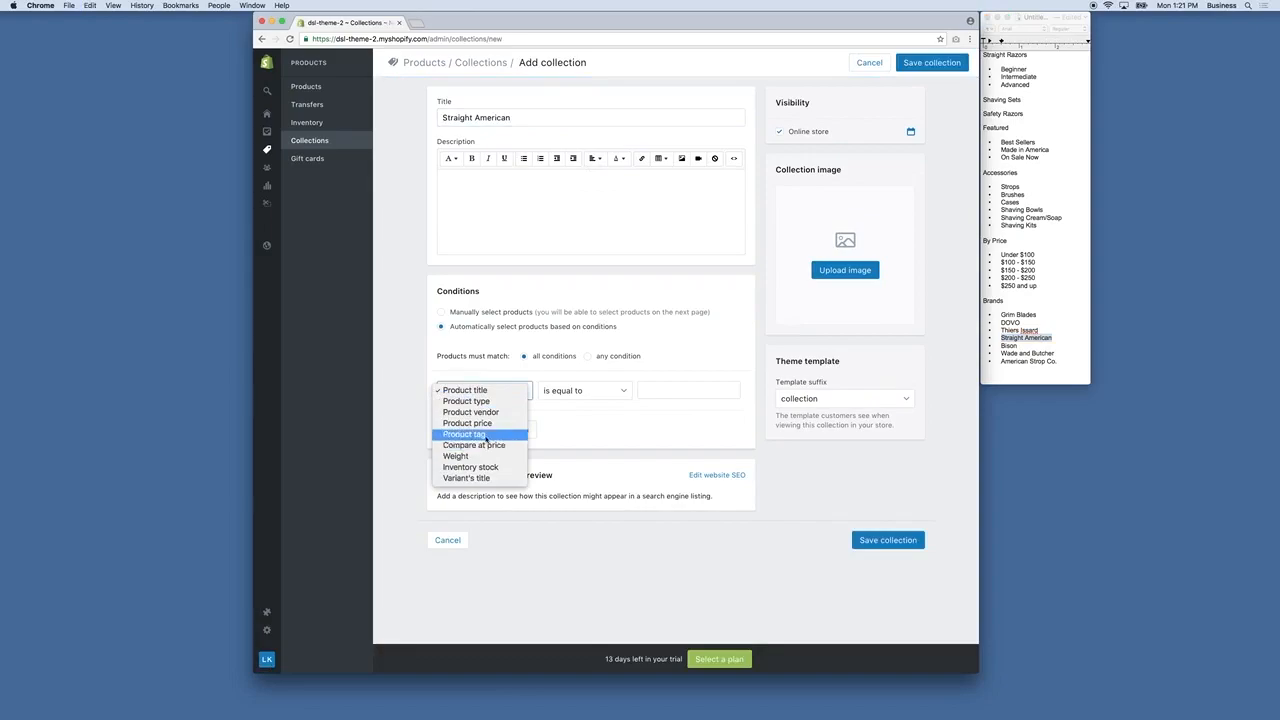
pyautogui.click(500, 412)
pyautogui.press('super+v')
pyautogui.click(928, 63)
# - Copy "Bison" from the outline's Brands group and use it as the title of a new collection
pyautogui.doubleClick(1008, 345)
pyautogui.click(671, 174)
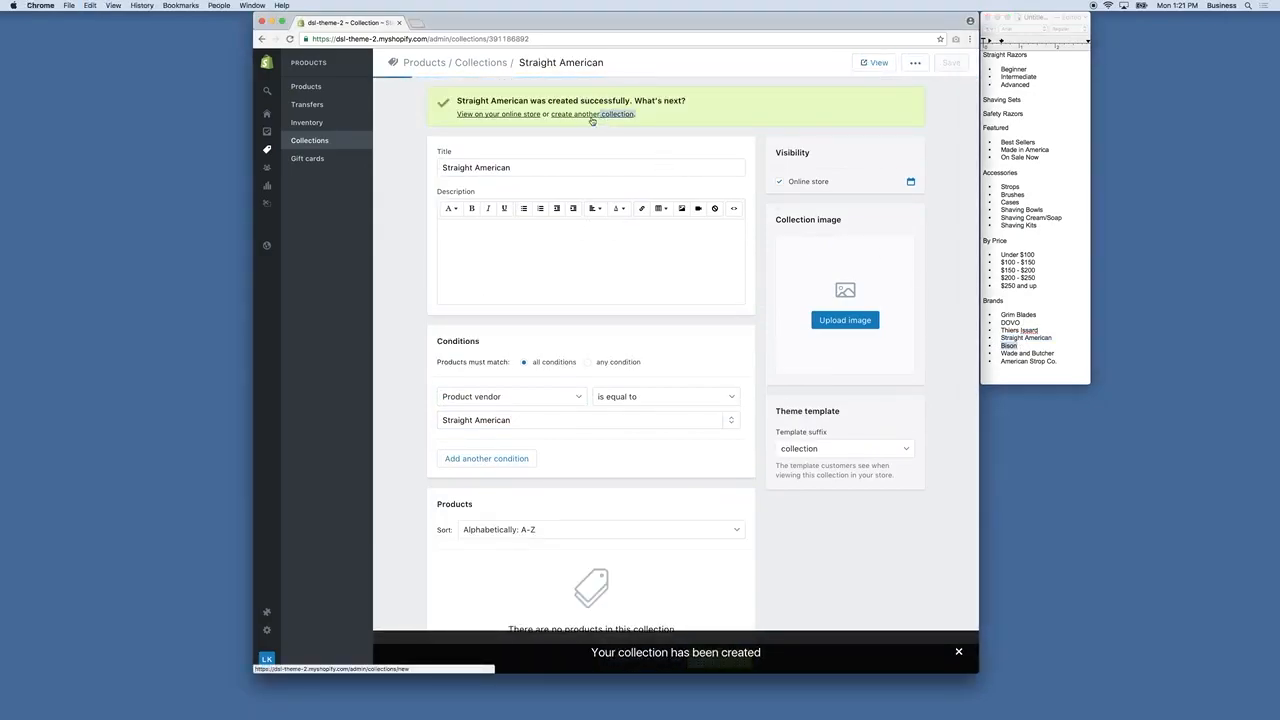
pyautogui.click(592, 114)
pyautogui.press('super+v')
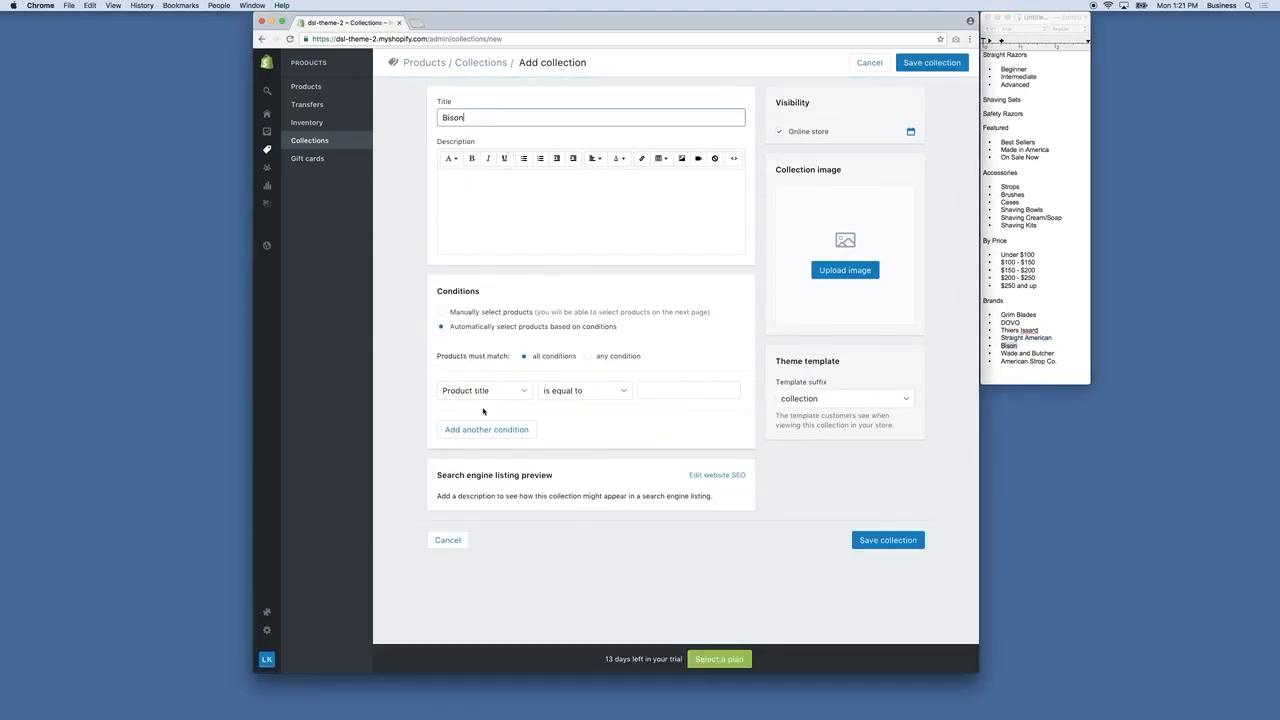
# - Set the Bison collection's condition to product vendor is equal to Bison and save the collection
pyautogui.click(484, 391)
pyautogui.click(470, 412)
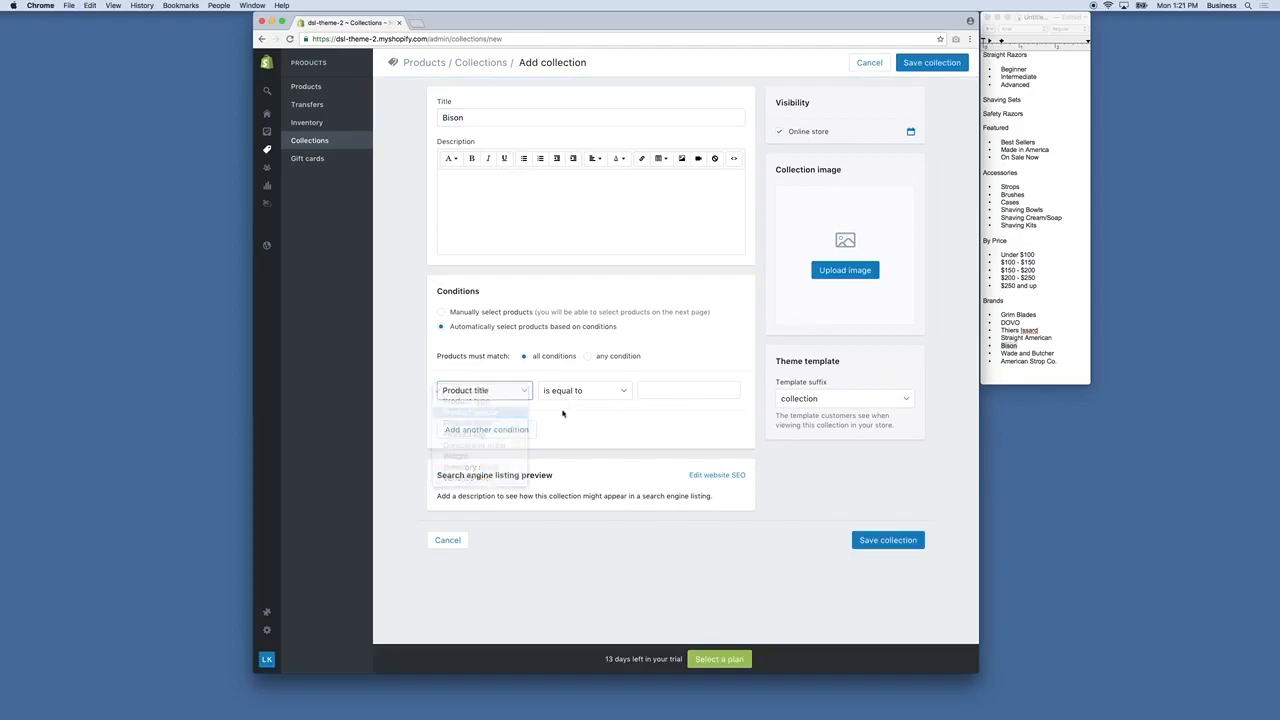
pyautogui.press('super+v')
pyautogui.click(930, 65)
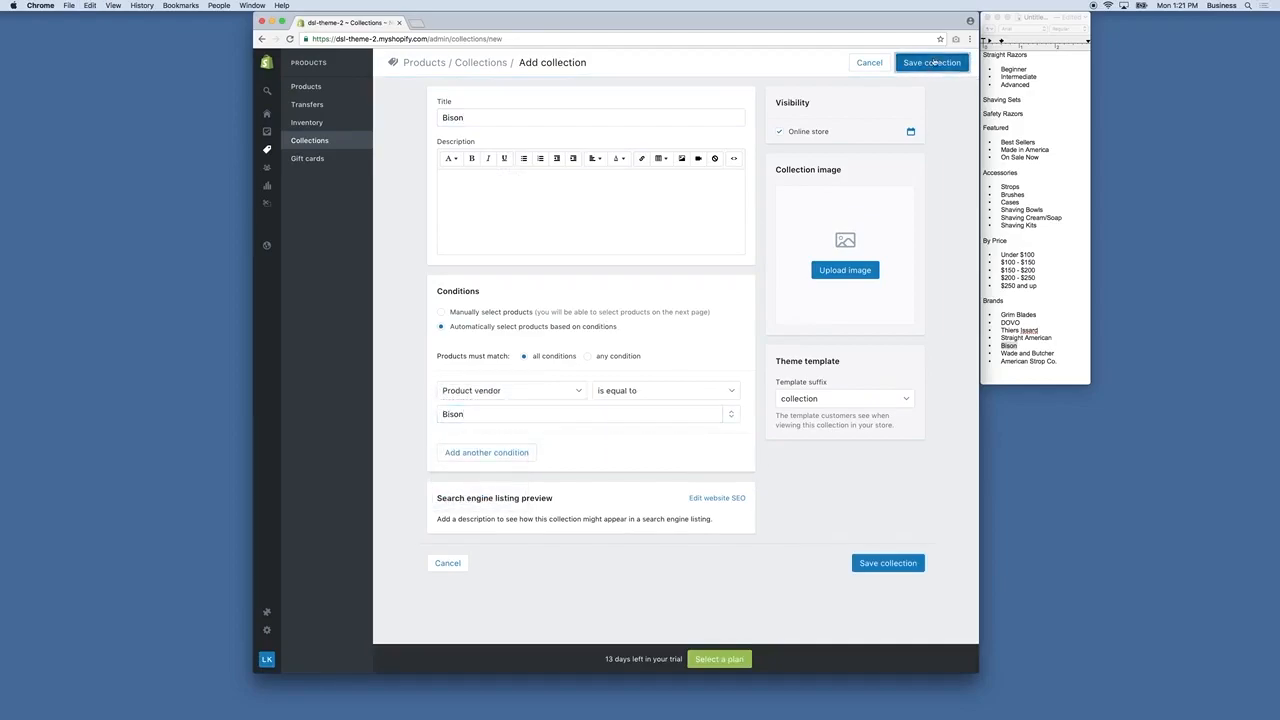
# - Copy "Wade and Butcher" from the outline's Brands group and use it as the title of a new collection
pyautogui.click(1050, 302)
pyautogui.moveTo(1056, 353); pyautogui.dragTo(1004, 352)
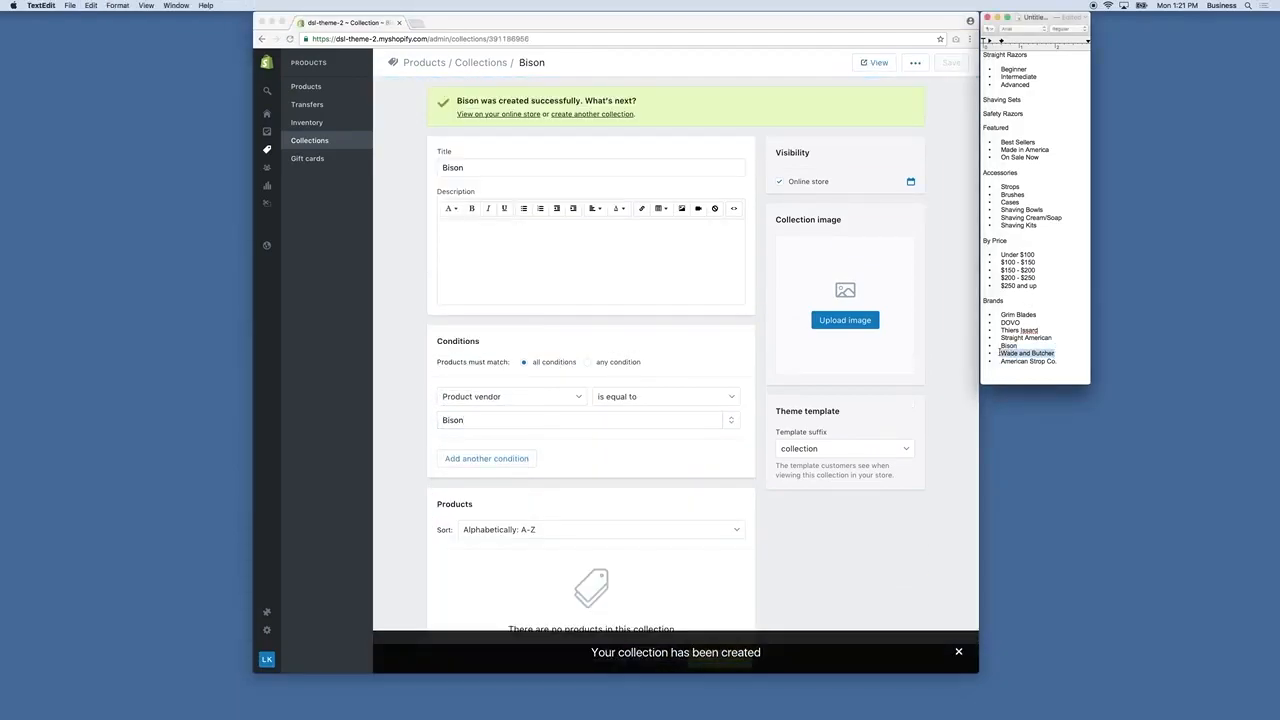
pyautogui.click(716, 223)
pyautogui.click(595, 116)
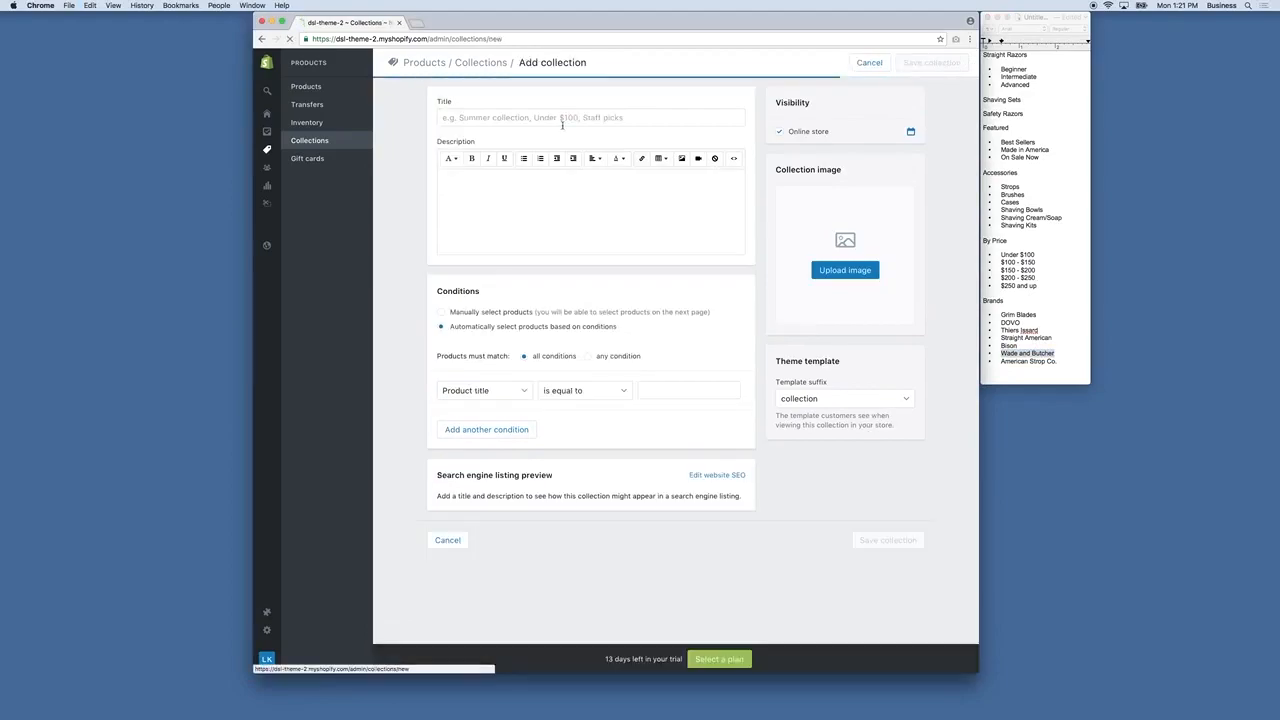
pyautogui.press('super+v')
# - Set the Wade and Butcher collection's condition to product vendor is equal to Wade and Butcher and save the collection
pyautogui.click(485, 390)
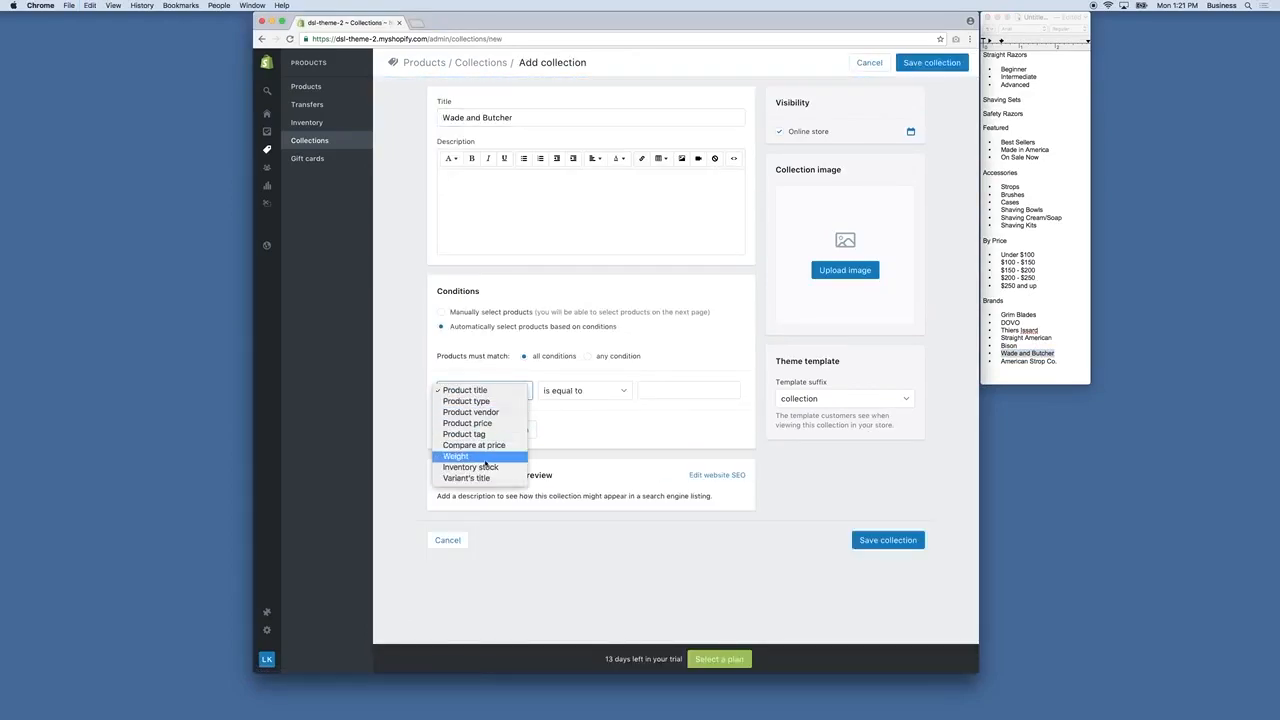
pyautogui.click(480, 413)
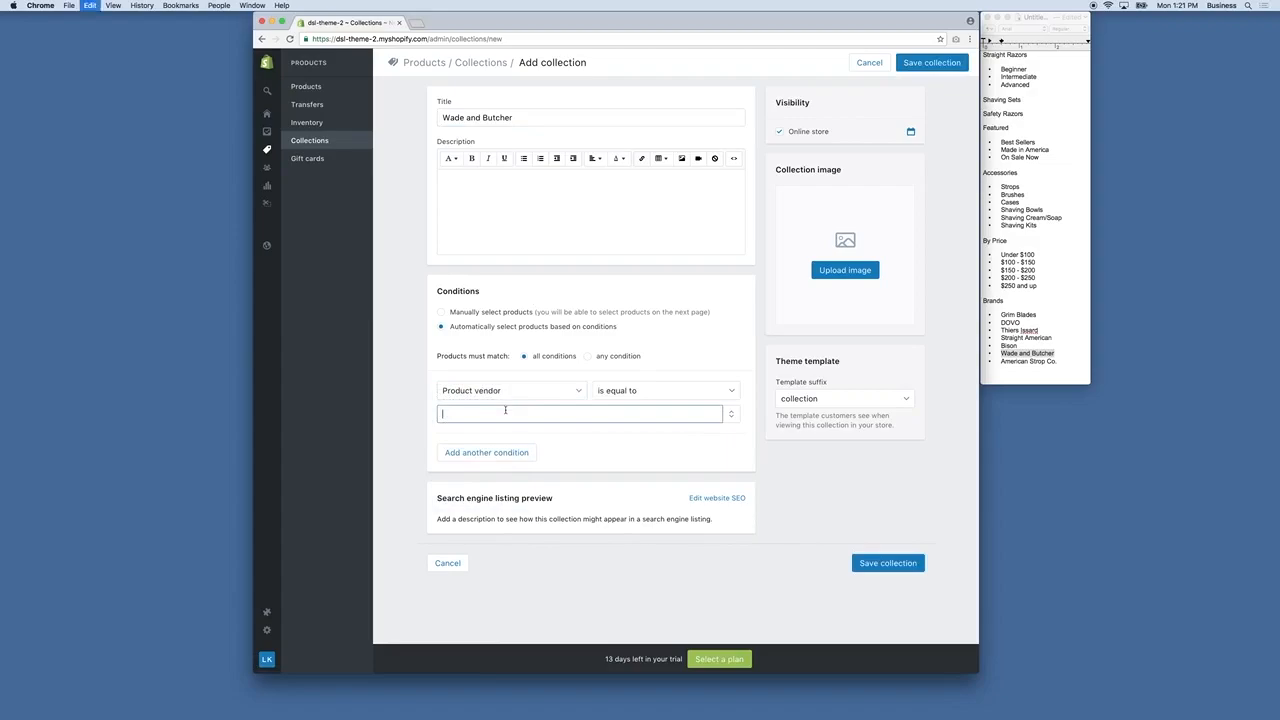
# - Copy "American Strop Co." from the outline's Brands group and use it as the title of a new collection
pyautogui.click(1041, 340)
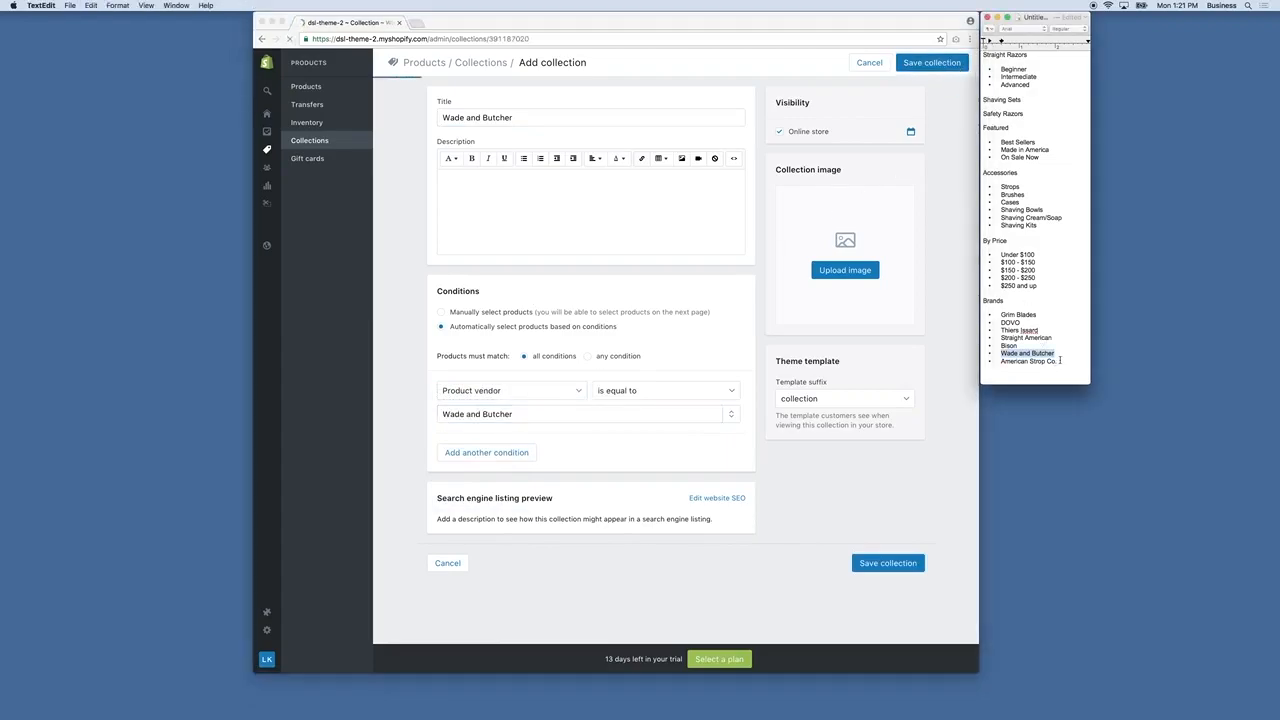
pyautogui.moveTo(1059, 362); pyautogui.dragTo(1003, 362)
pyautogui.press('super+c')
pyautogui.click(566, 238)
pyautogui.click(590, 114)
pyautogui.click(563, 117)
pyautogui.press('super+v')
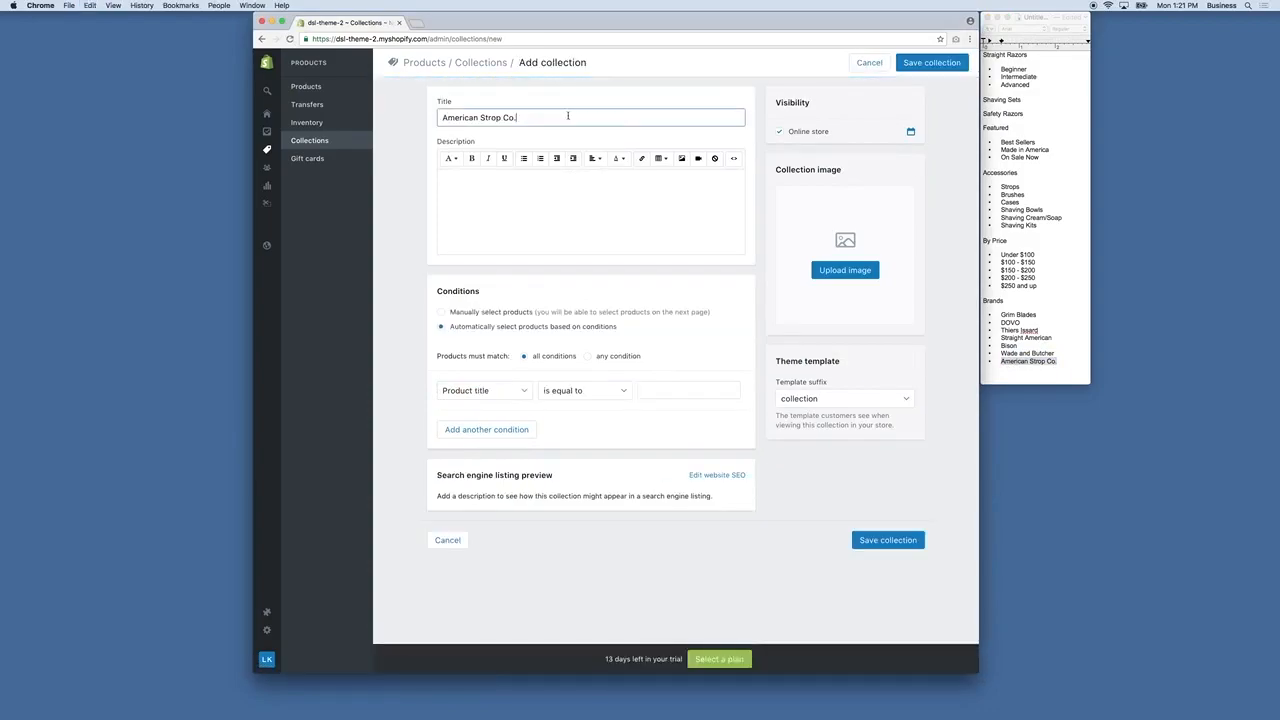
# - Set the American Strop Co. collection's condition to product vendor is equal to American Strop Co. and save the collection
pyautogui.click(467, 391)
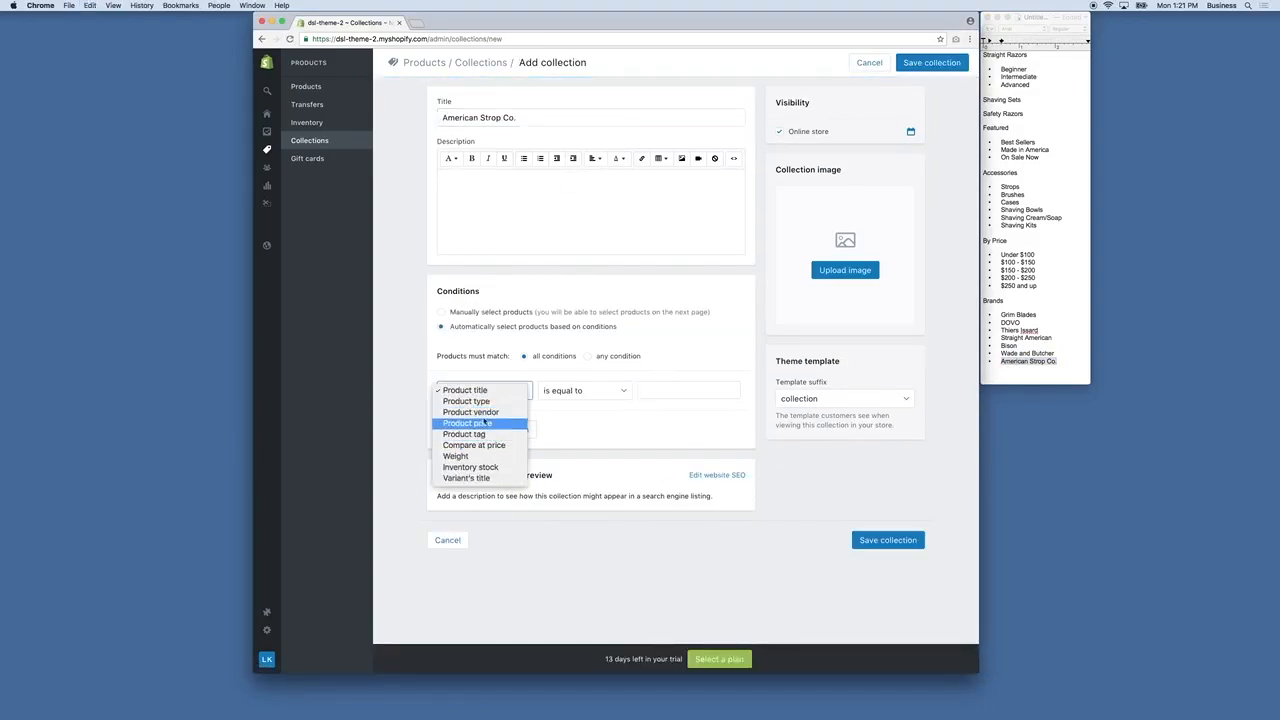
pyautogui.click(487, 413)
pyautogui.press('super+v')
pyautogui.click(931, 66)
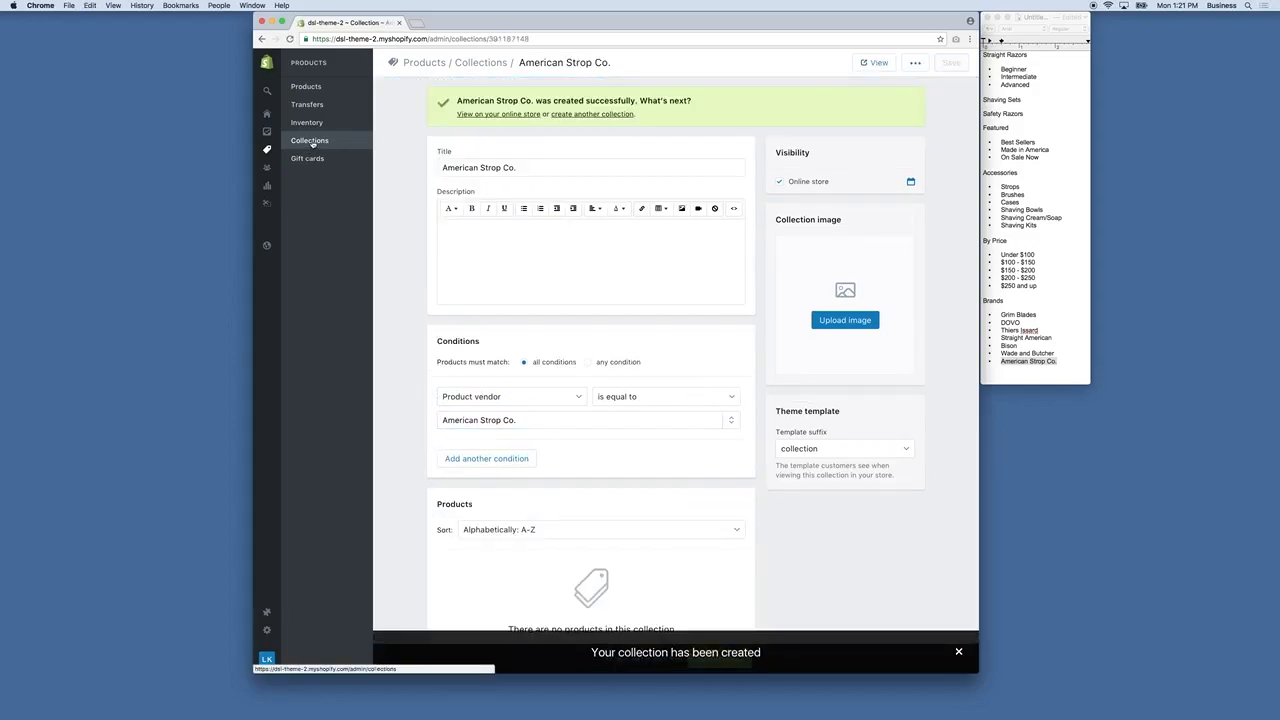
# - Go through the list of all collections and open the Straight Razors collection
pyautogui.click(310, 141)
pyautogui.scroll(-5, 565, 214)
pyautogui.scroll(-5, 592, 254)
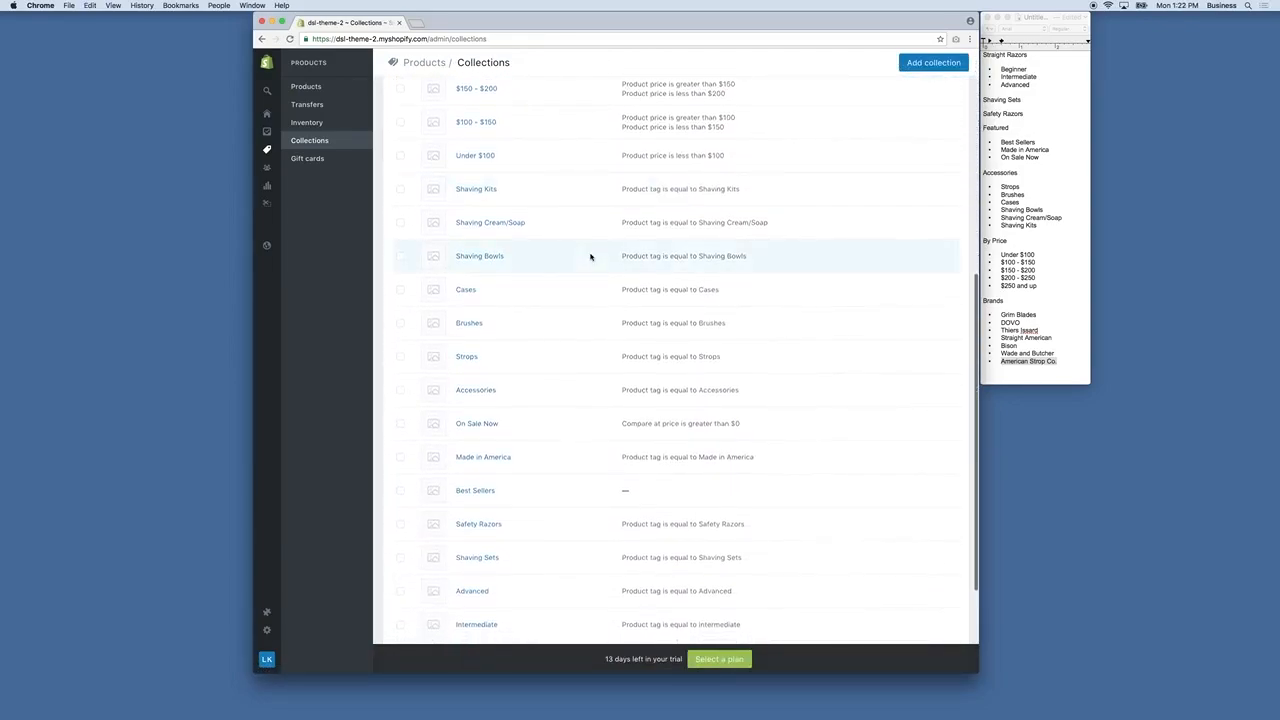
pyautogui.scroll(-3, 580, 320)
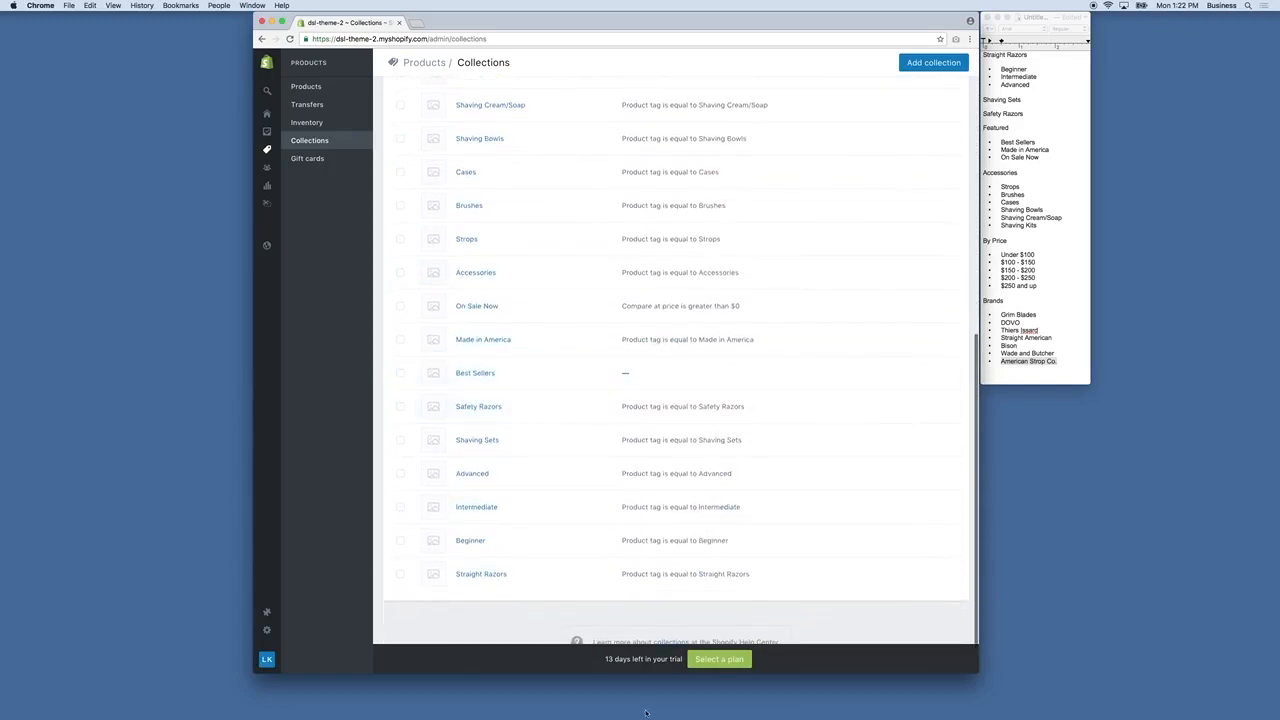
pyautogui.click(495, 575)
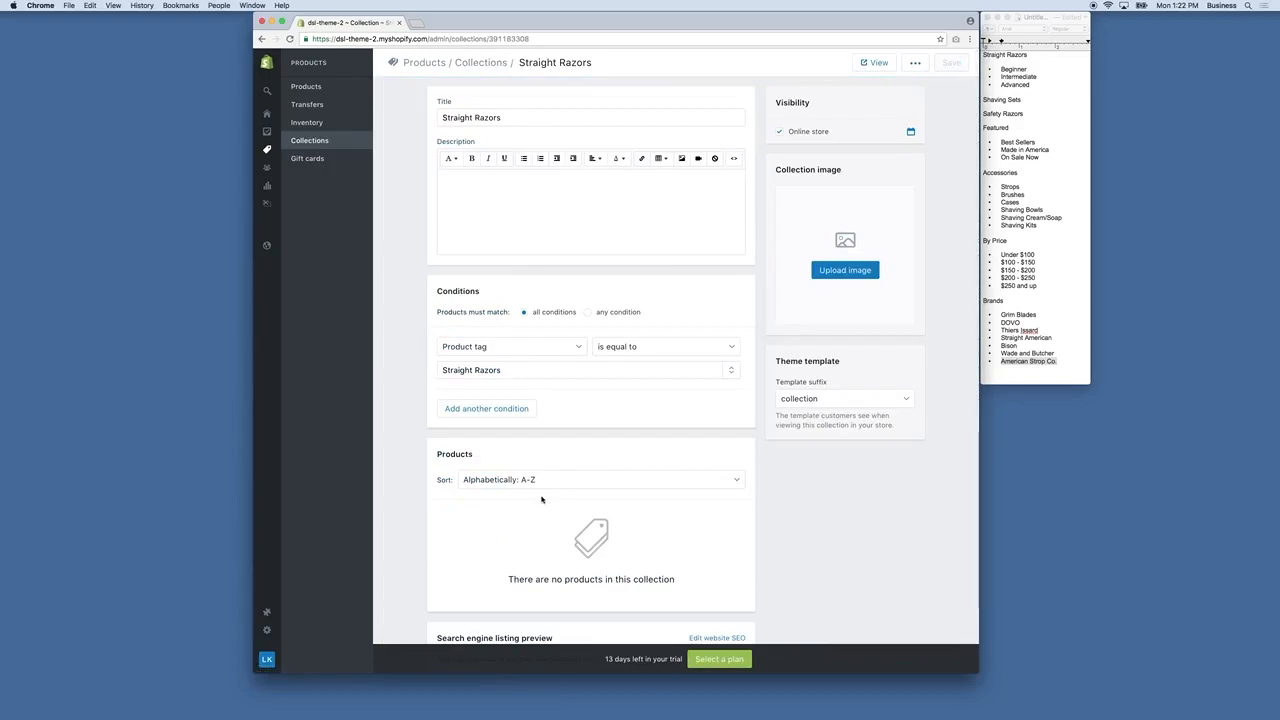
# - Look over the Straight Razors collection's settings and open its website SEO fields for editing
pyautogui.scroll(-3, 541, 499)
pyautogui.scroll(3, 670, 296)
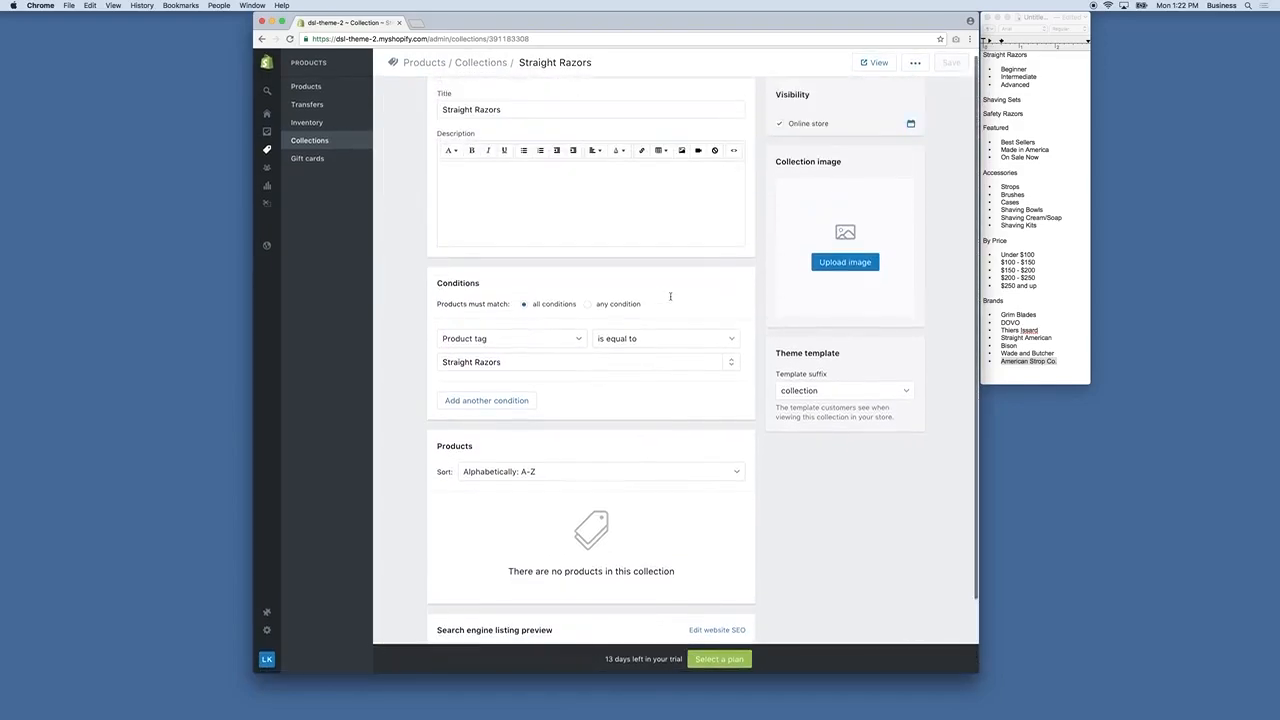
pyautogui.scroll(-2, 670, 298)
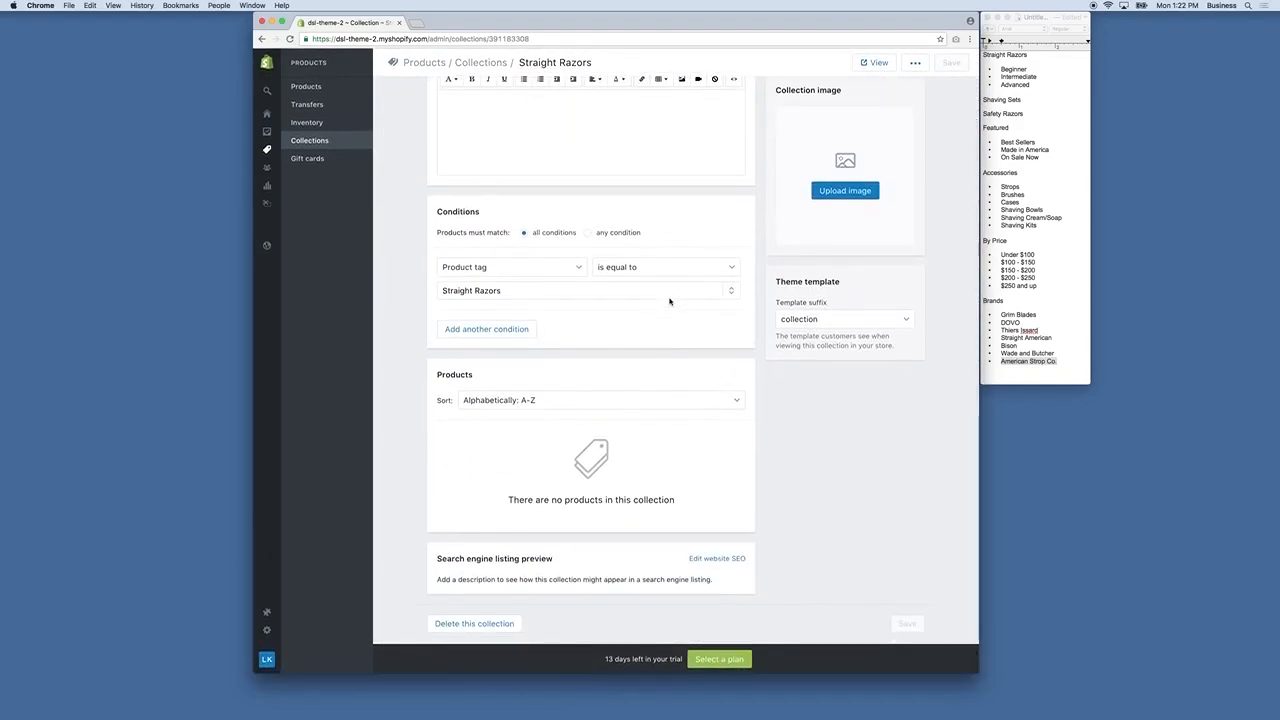
pyautogui.scroll(-1, 546, 392)
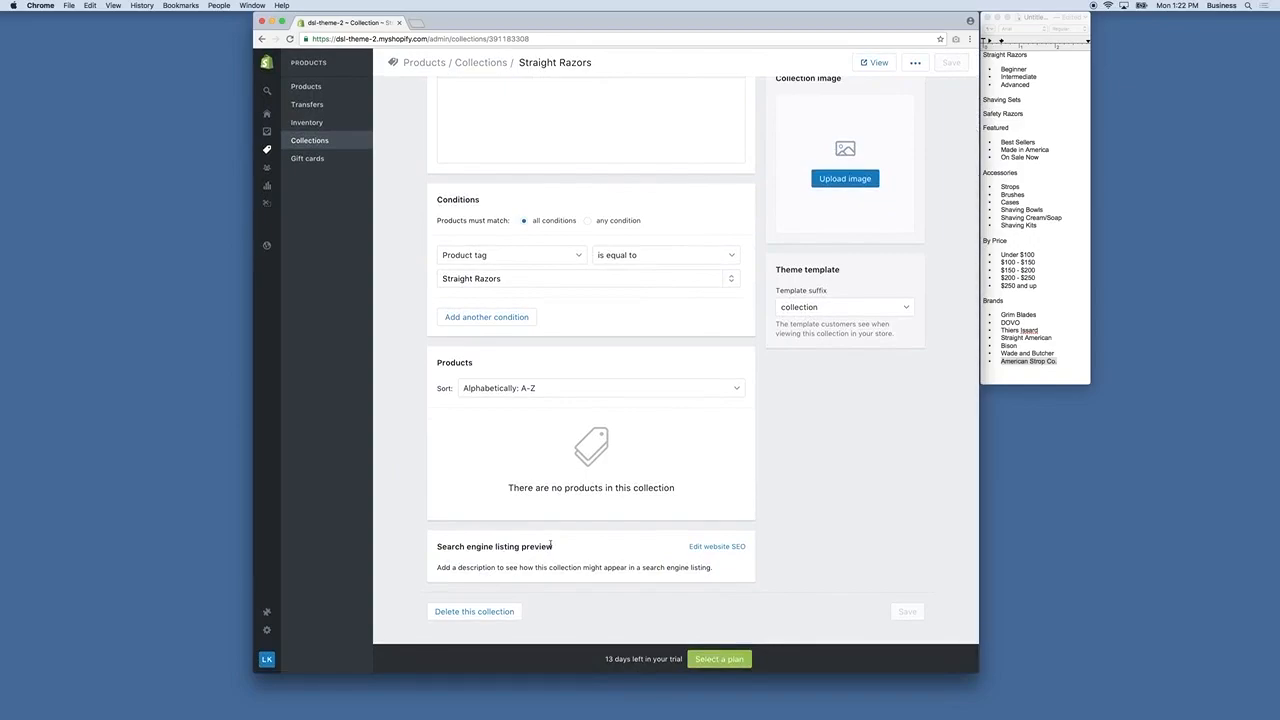
pyautogui.click(700, 547)
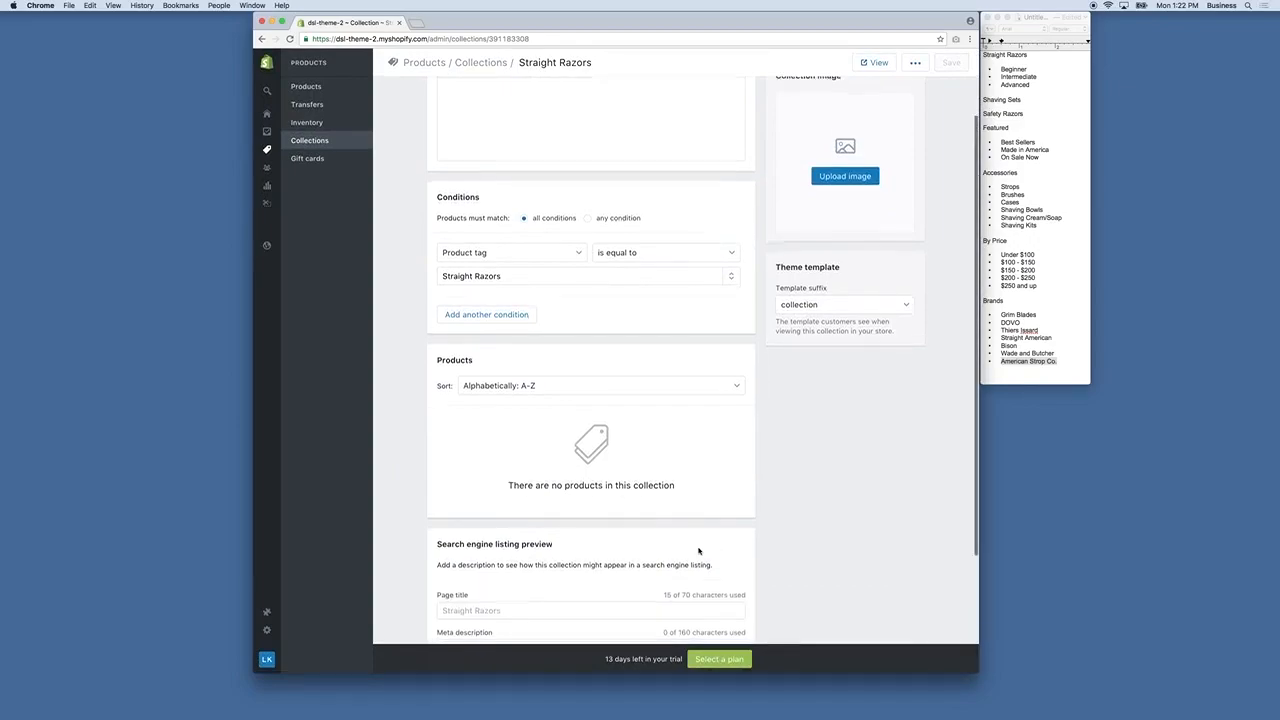
pyautogui.scroll(-3, 697, 548)
pyautogui.scroll(-1, 697, 548)
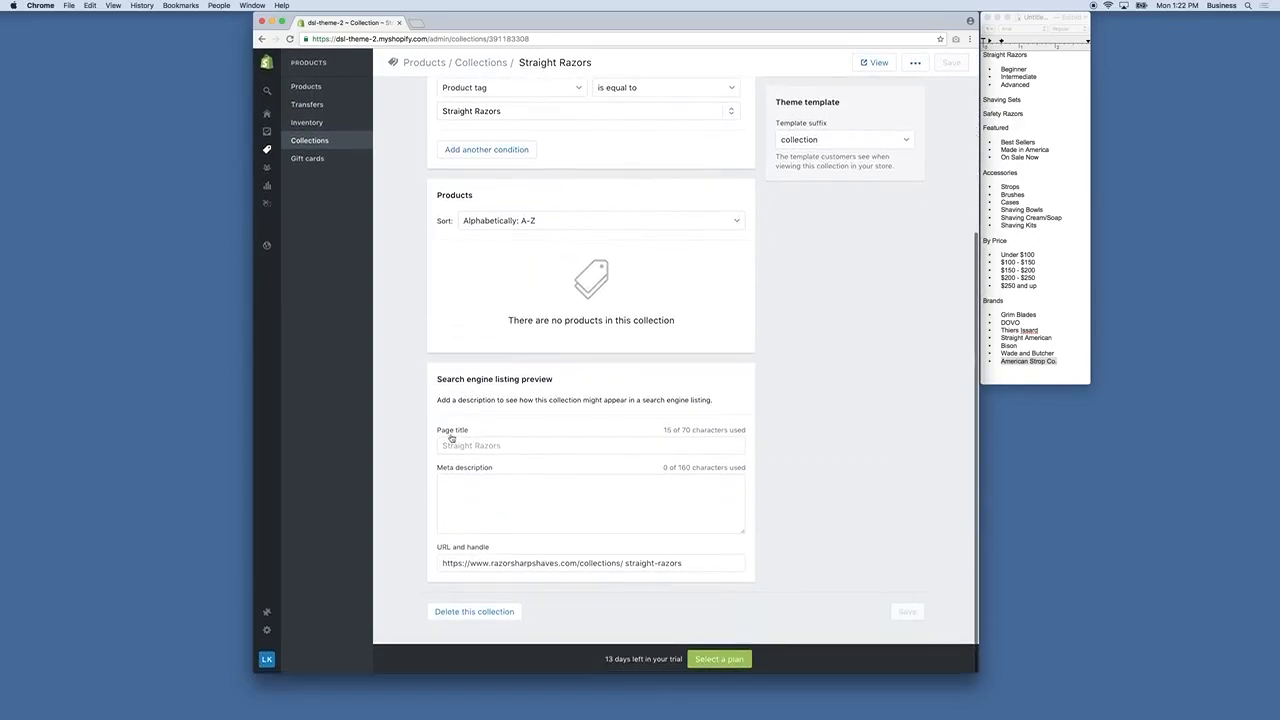
# - Examine the Straight Razors collection's page title, meta description, and URL and handle fields
pyautogui.click(518, 450)
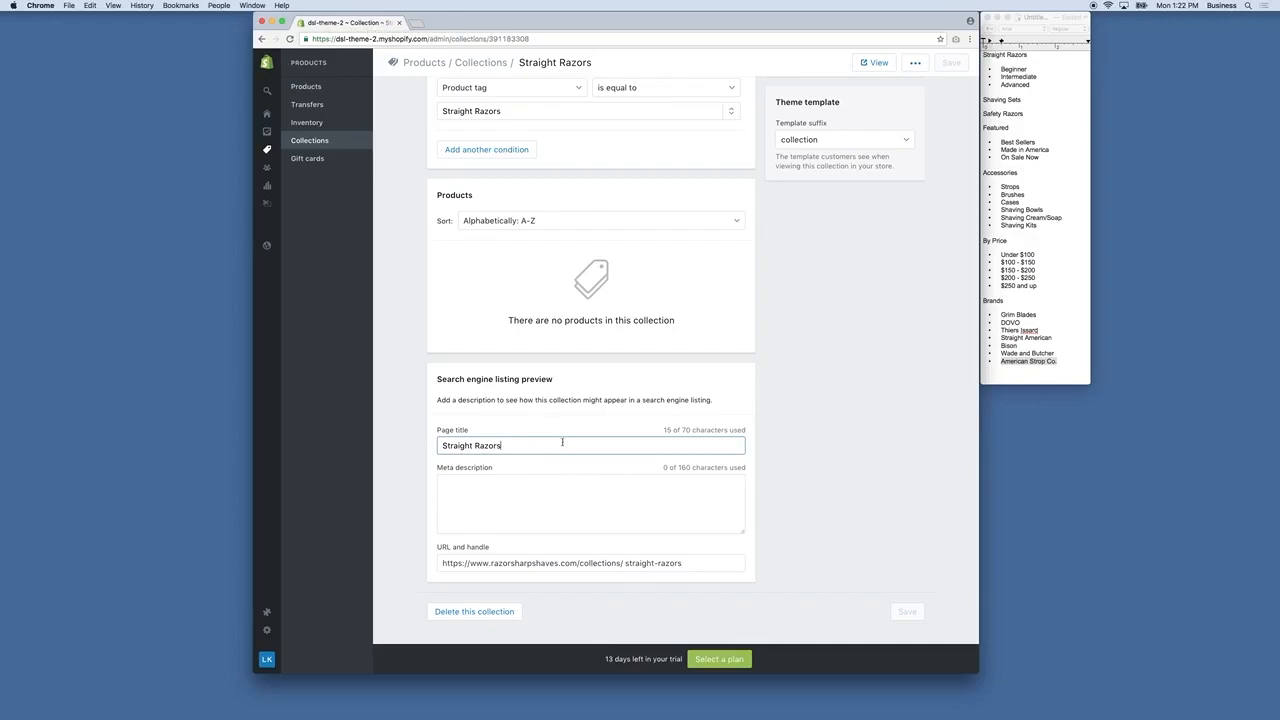
pyautogui.click(539, 503)
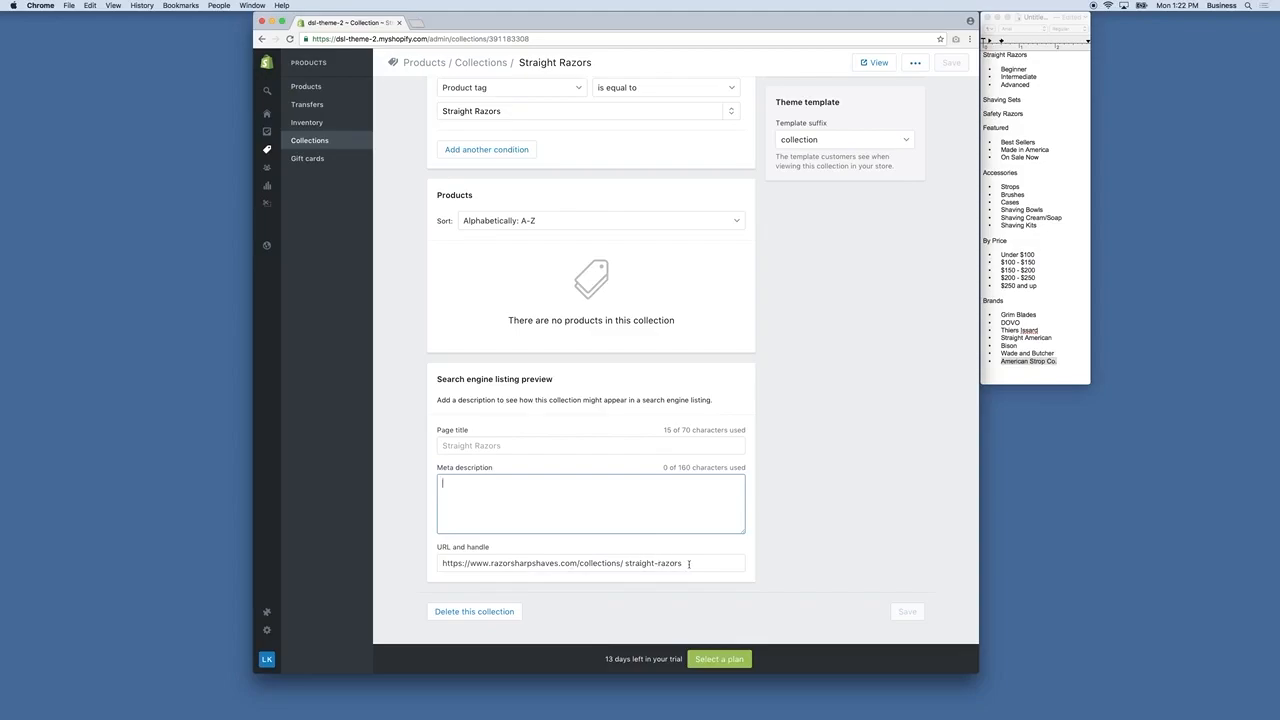
pyautogui.moveTo(689, 564); pyautogui.dragTo(378, 527)
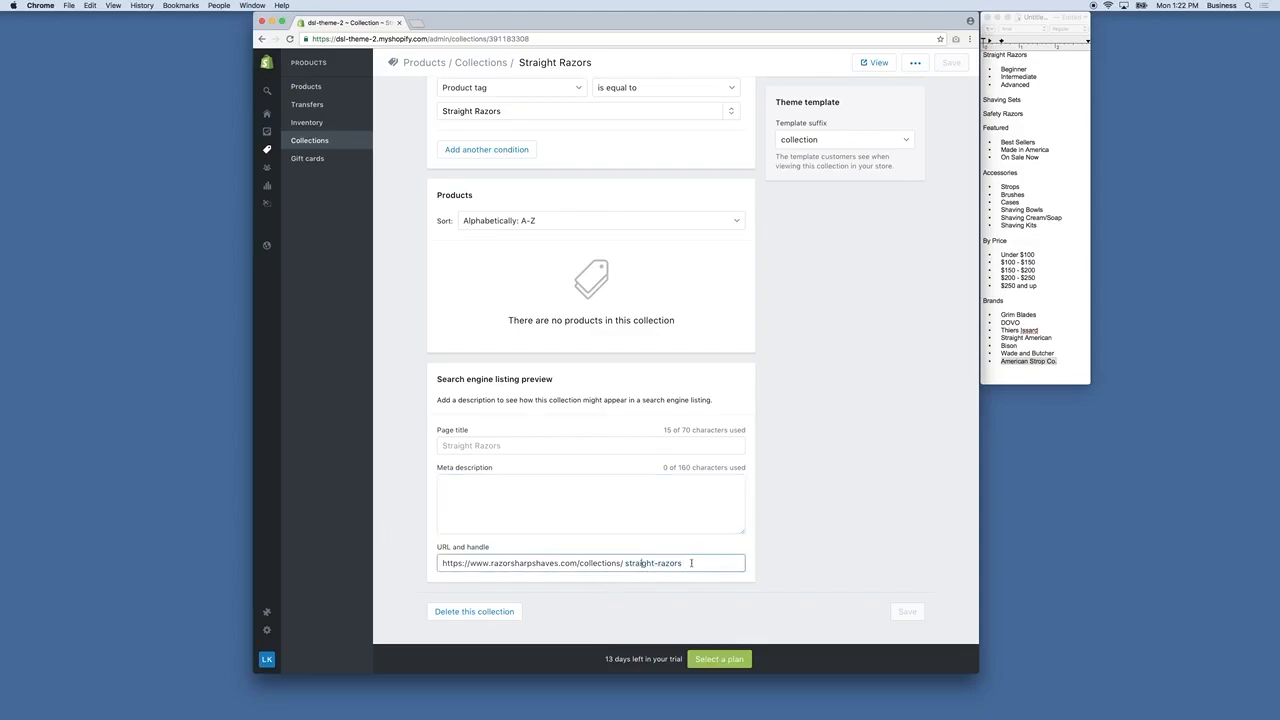
pyautogui.doubleClick(495, 563)
pyautogui.scroll(5, 598, 523)
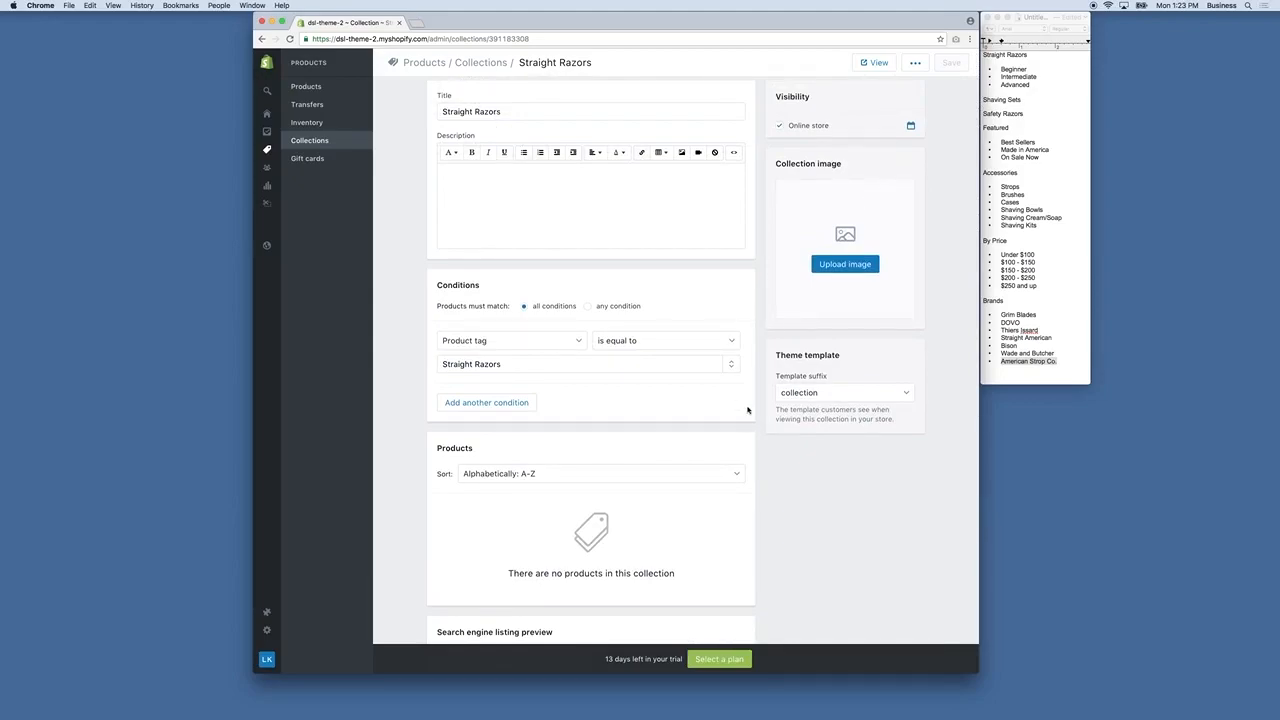
pyautogui.scroll(-5, 747, 409)
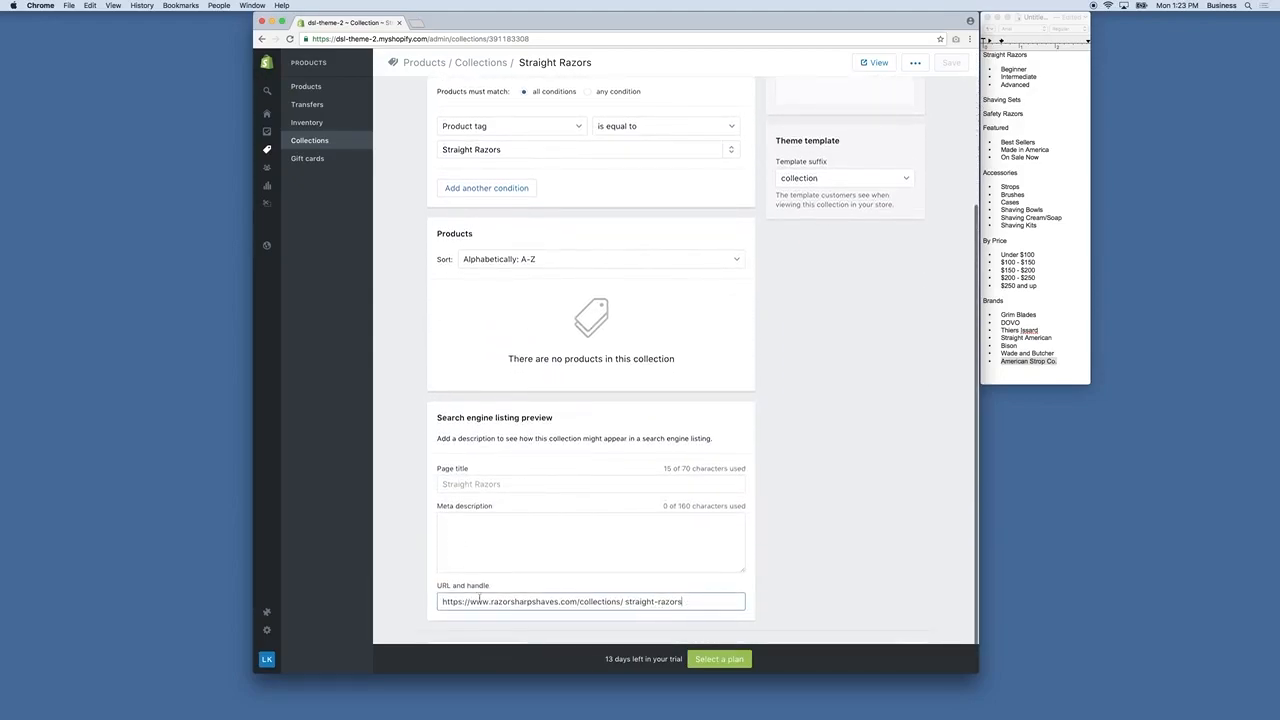
pyautogui.scroll(-2, 714, 597)
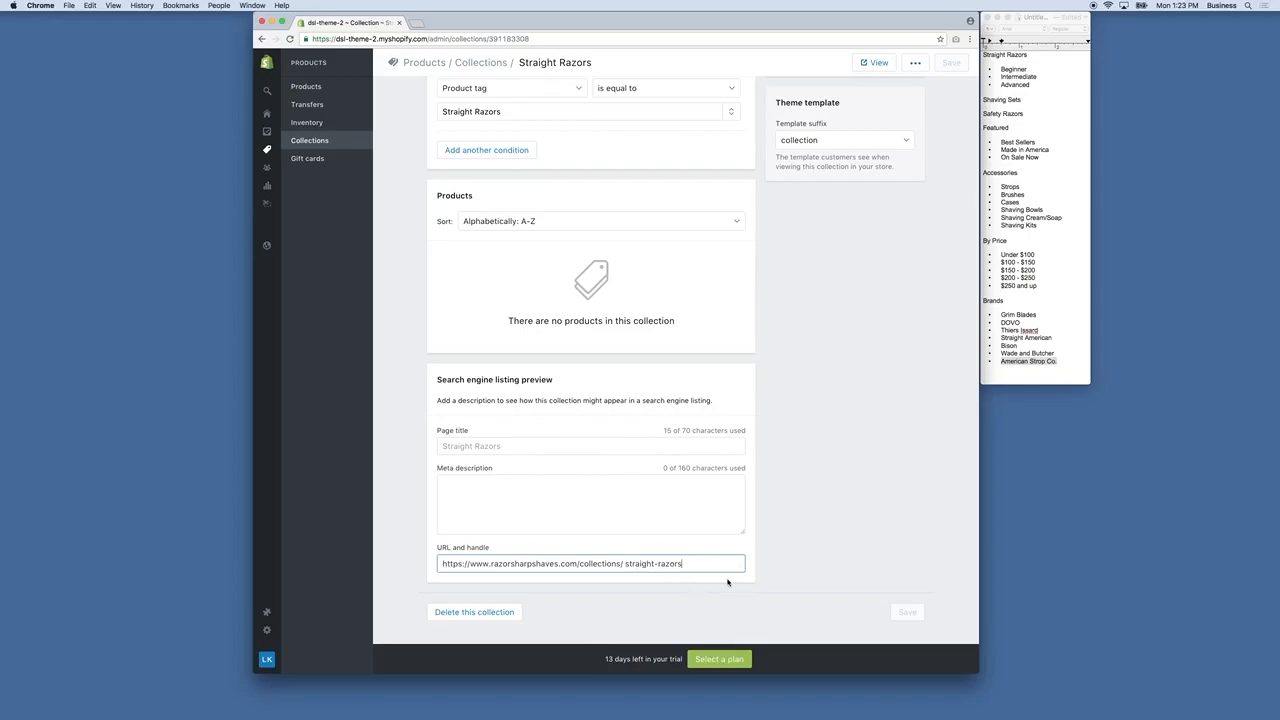
# - Try the URL handle straight-razors-1 with the URL redirect turned off, and clear the modified handle
pyautogui.write('-1')
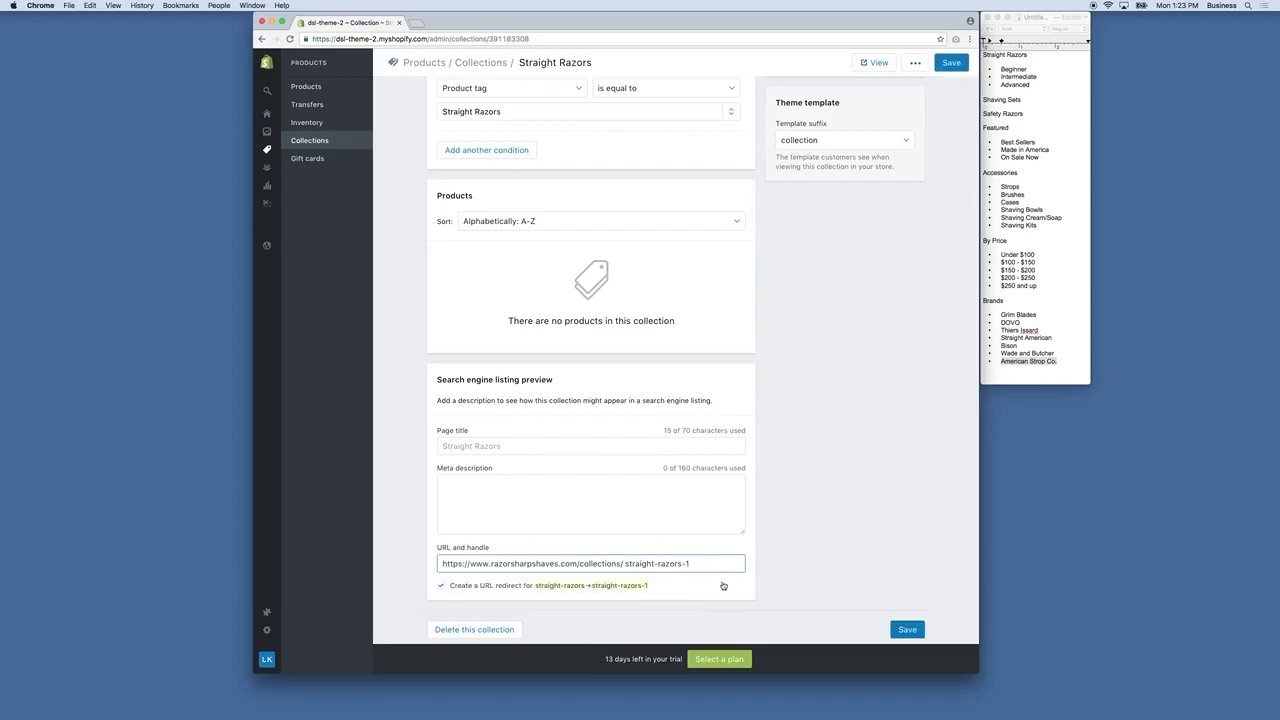
pyautogui.click(450, 586)
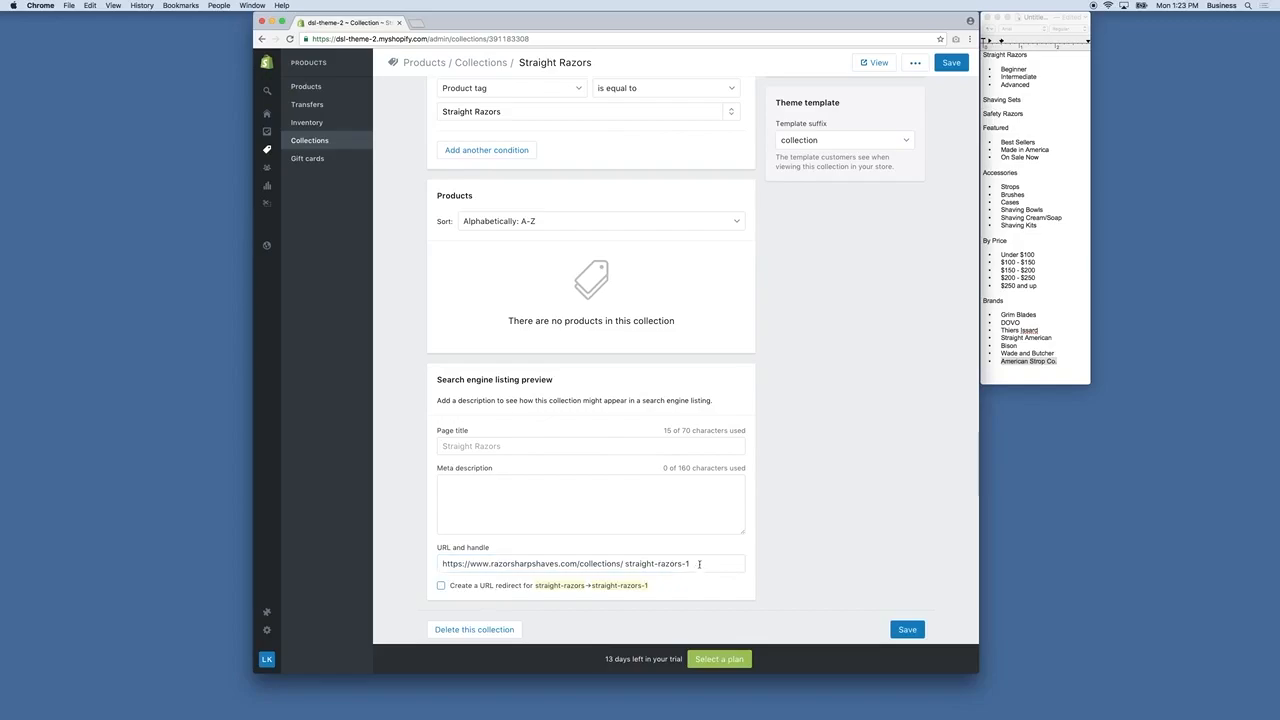
pyautogui.click(699, 564)
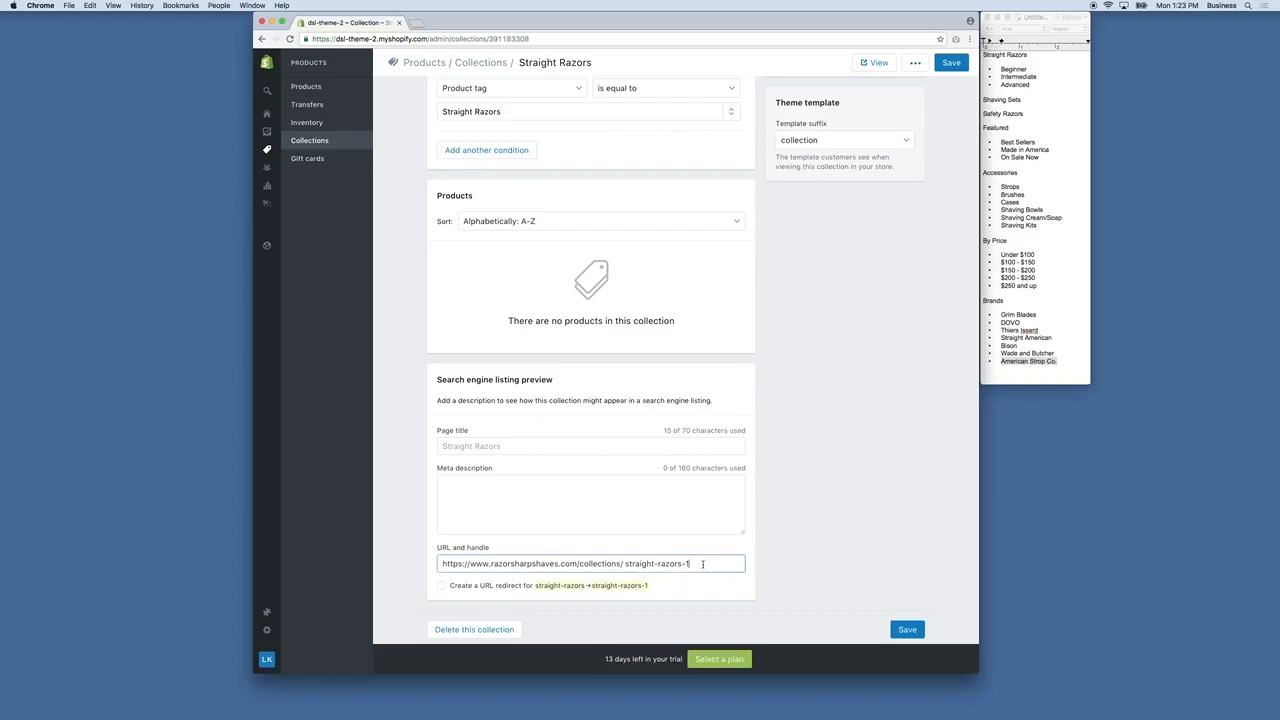
pyautogui.press('BackSpace')
pyautogui.click(867, 543)
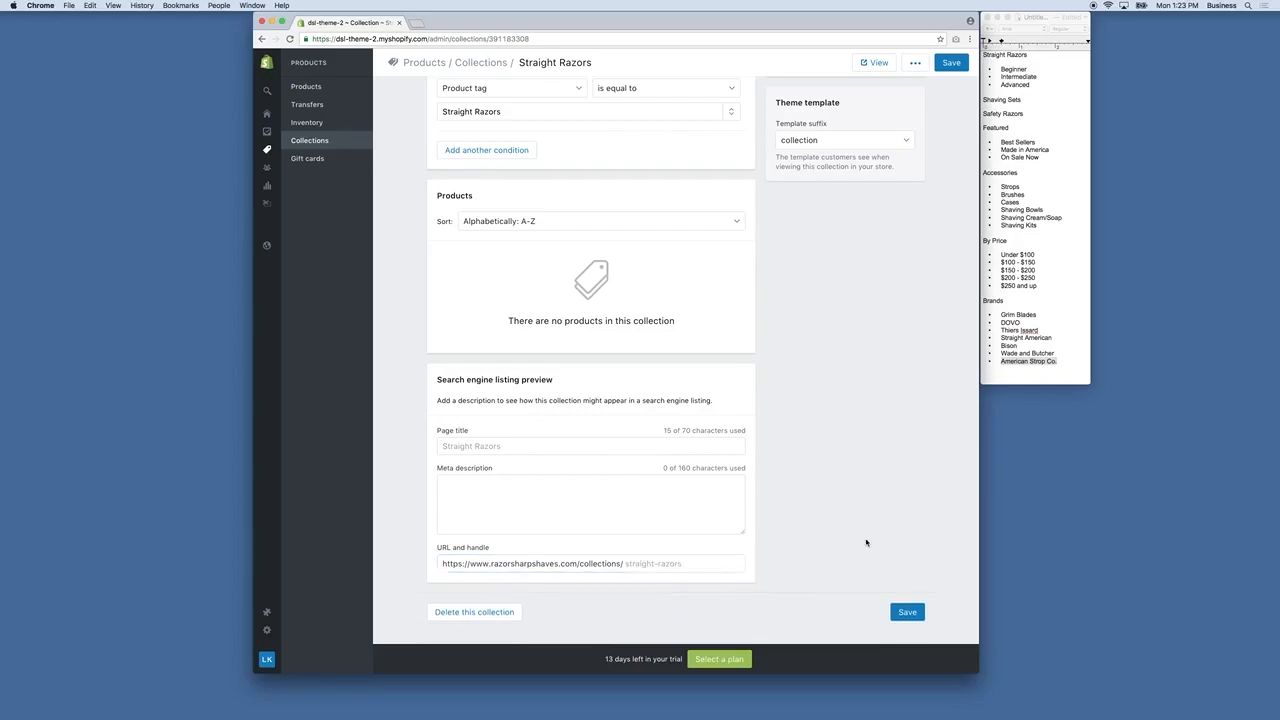
# - Compare the Straight Razors collection's title with its page title and URL handle, and save the collection
pyautogui.scroll(10, 800, 560)
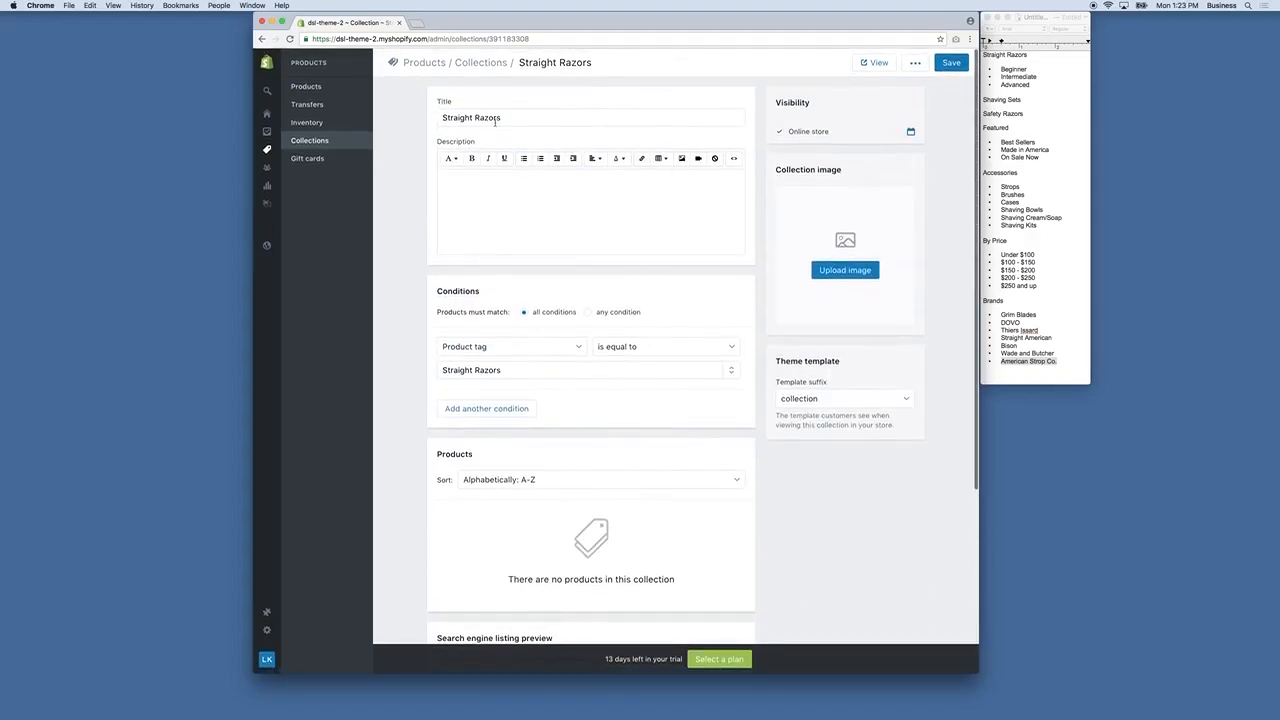
pyautogui.moveTo(542, 120); pyautogui.dragTo(392, 107)
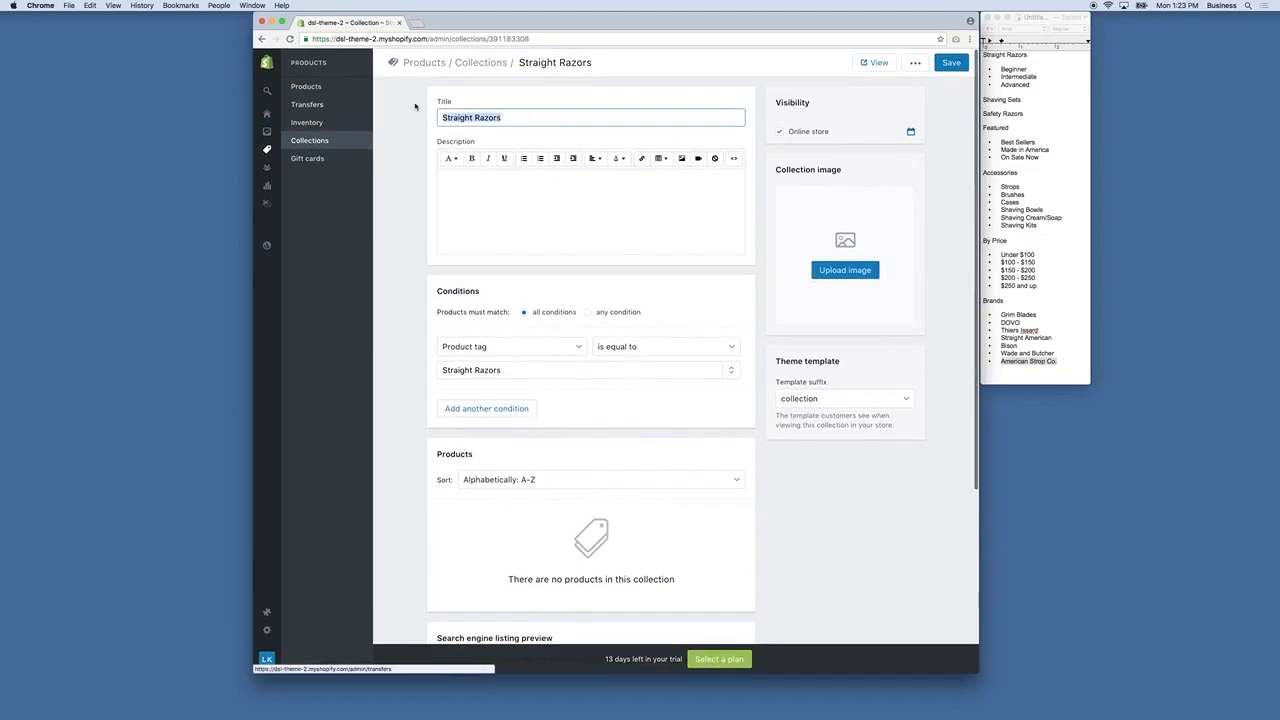
pyautogui.scroll(-5, 611, 215)
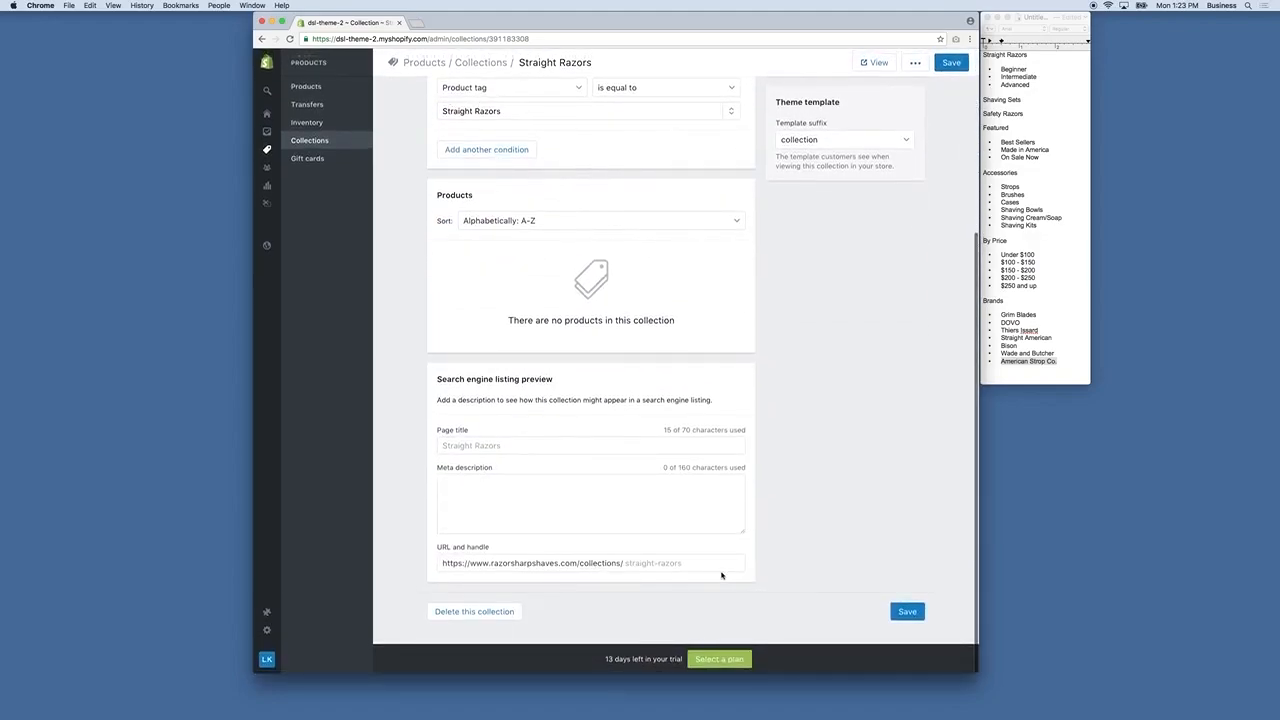
pyautogui.scroll(5, 715, 565)
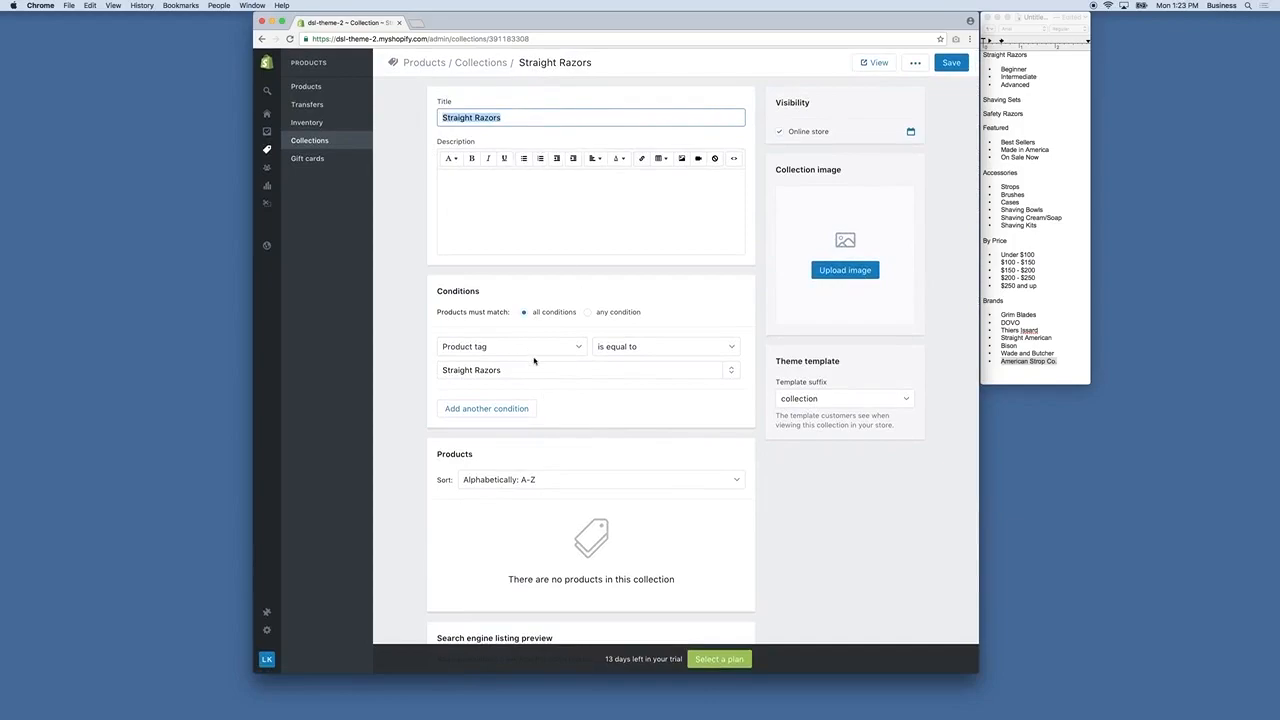
pyautogui.scroll(-5, 534, 361)
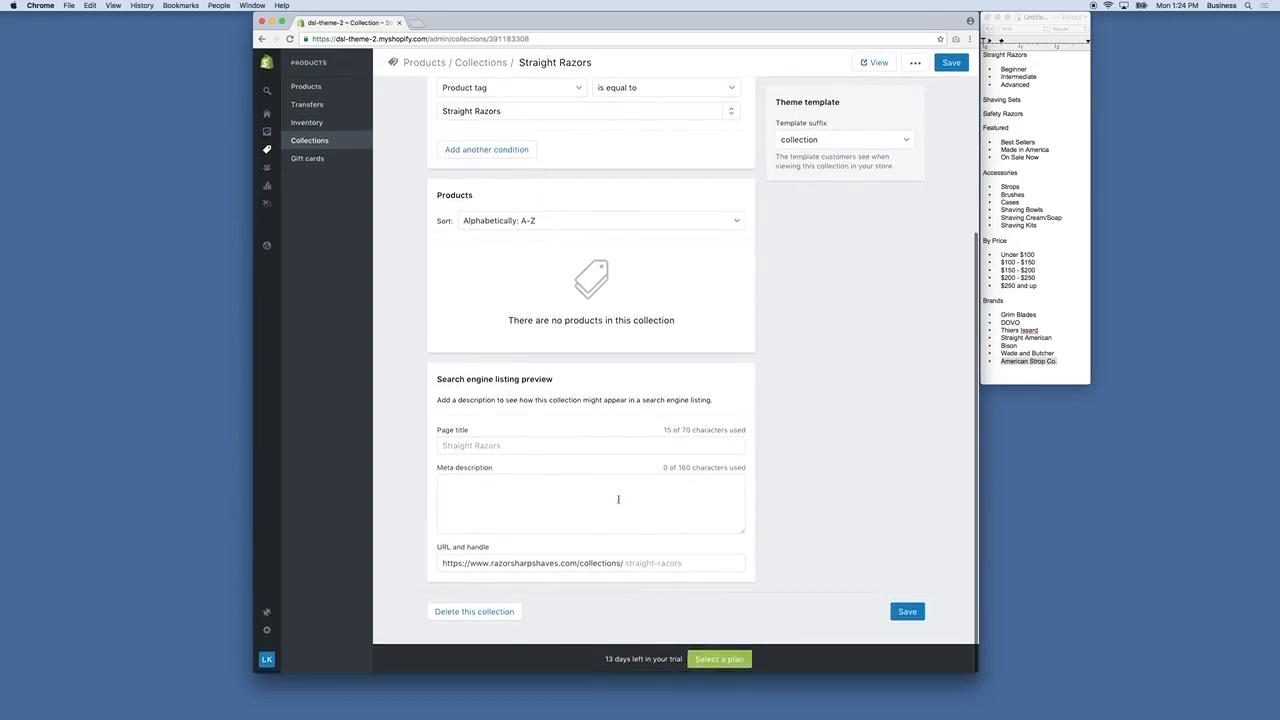
pyautogui.scroll(5, 833, 357)
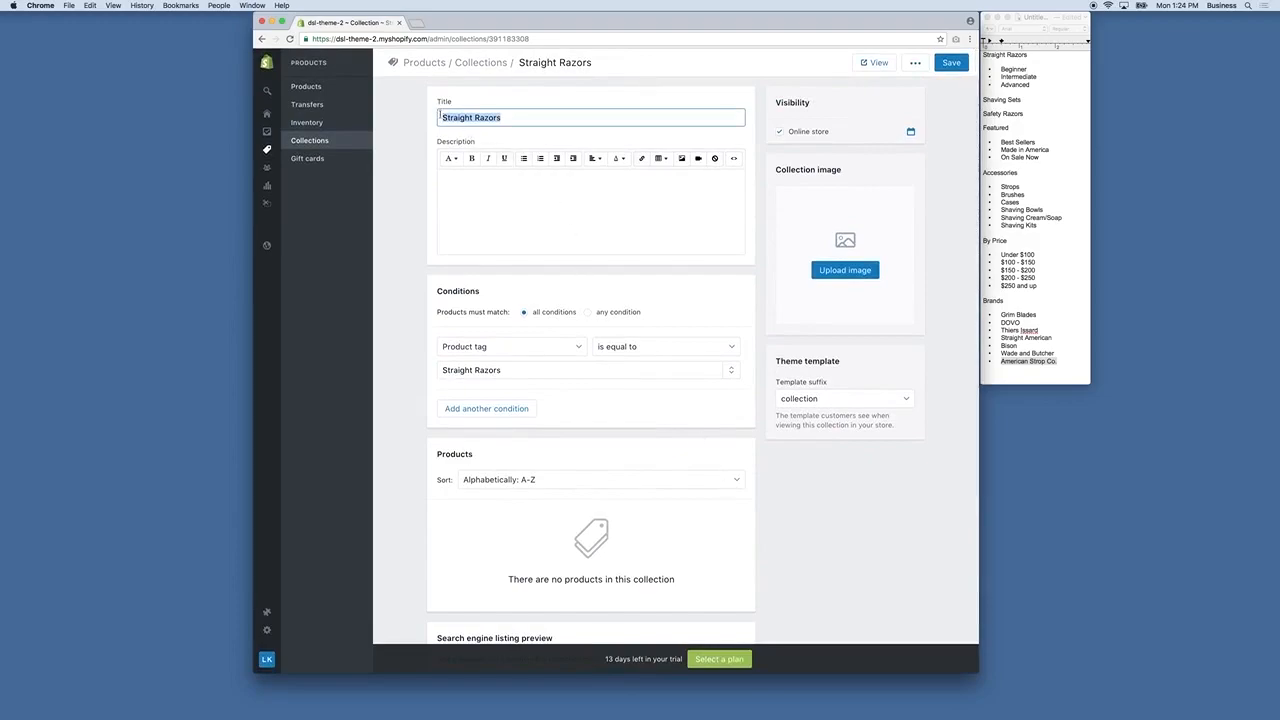
pyautogui.scroll(-5, 548, 300)
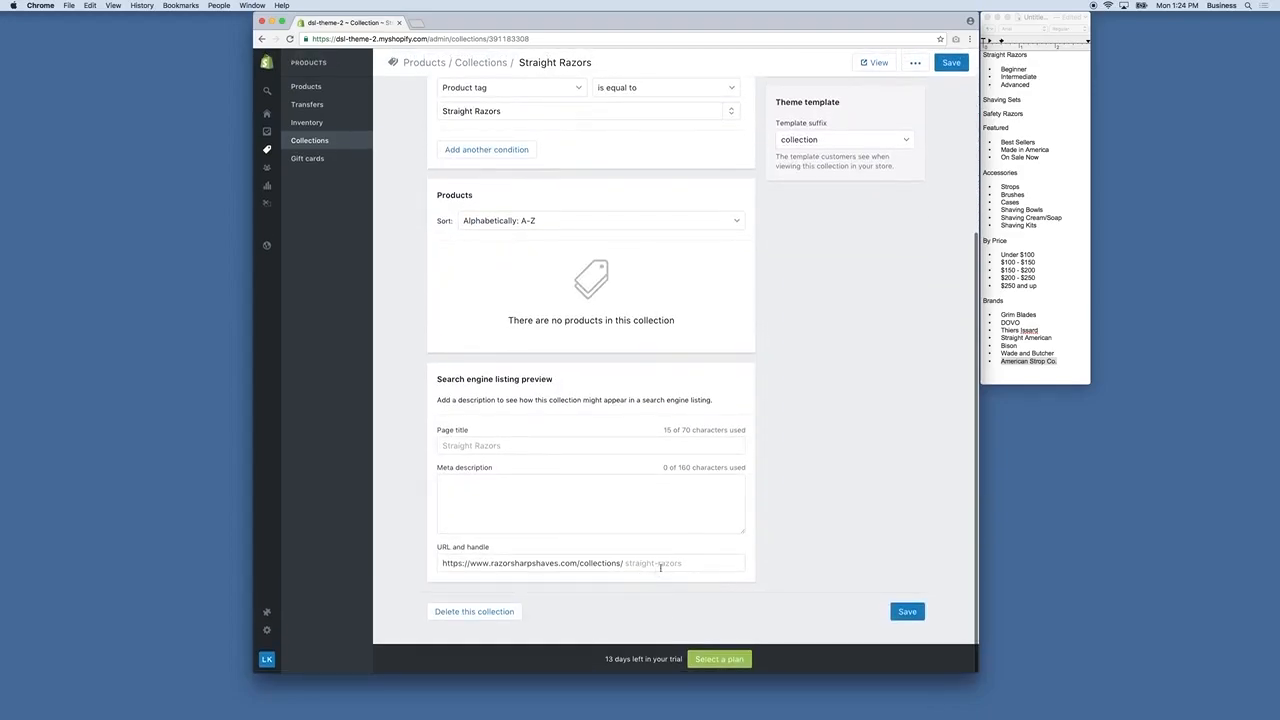
pyautogui.scroll(5, 820, 528)
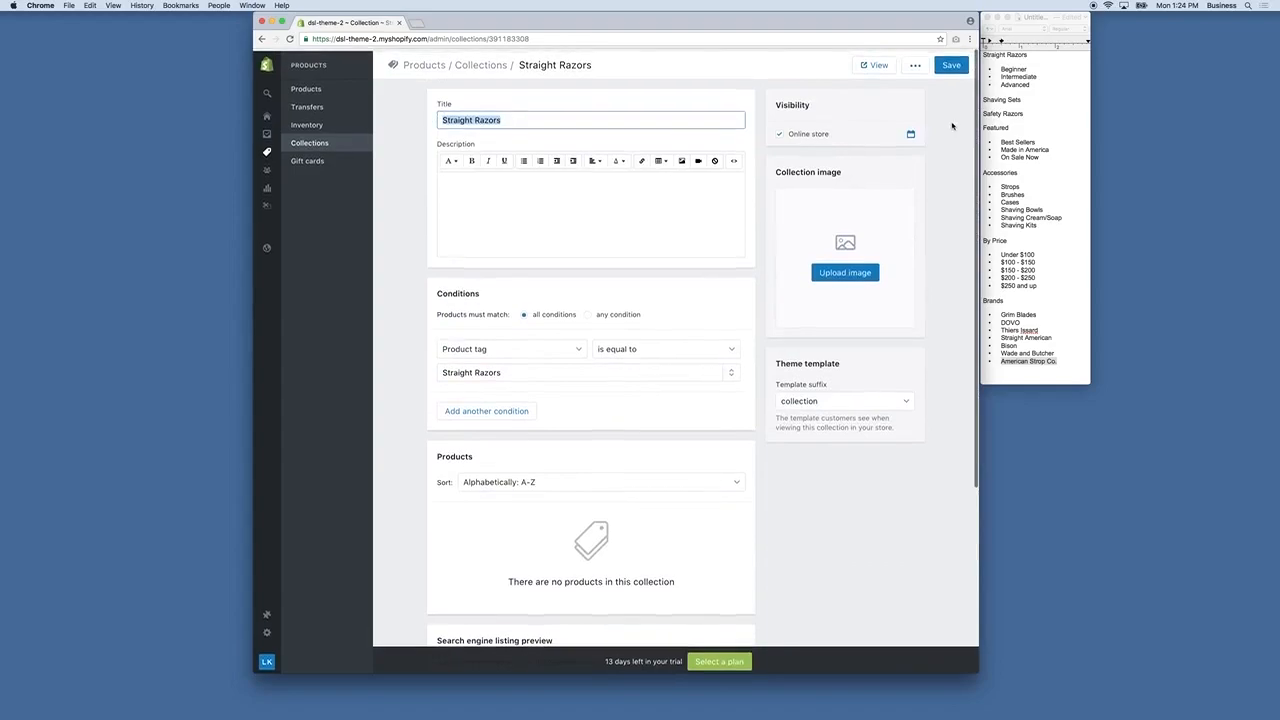
pyautogui.click(947, 66)
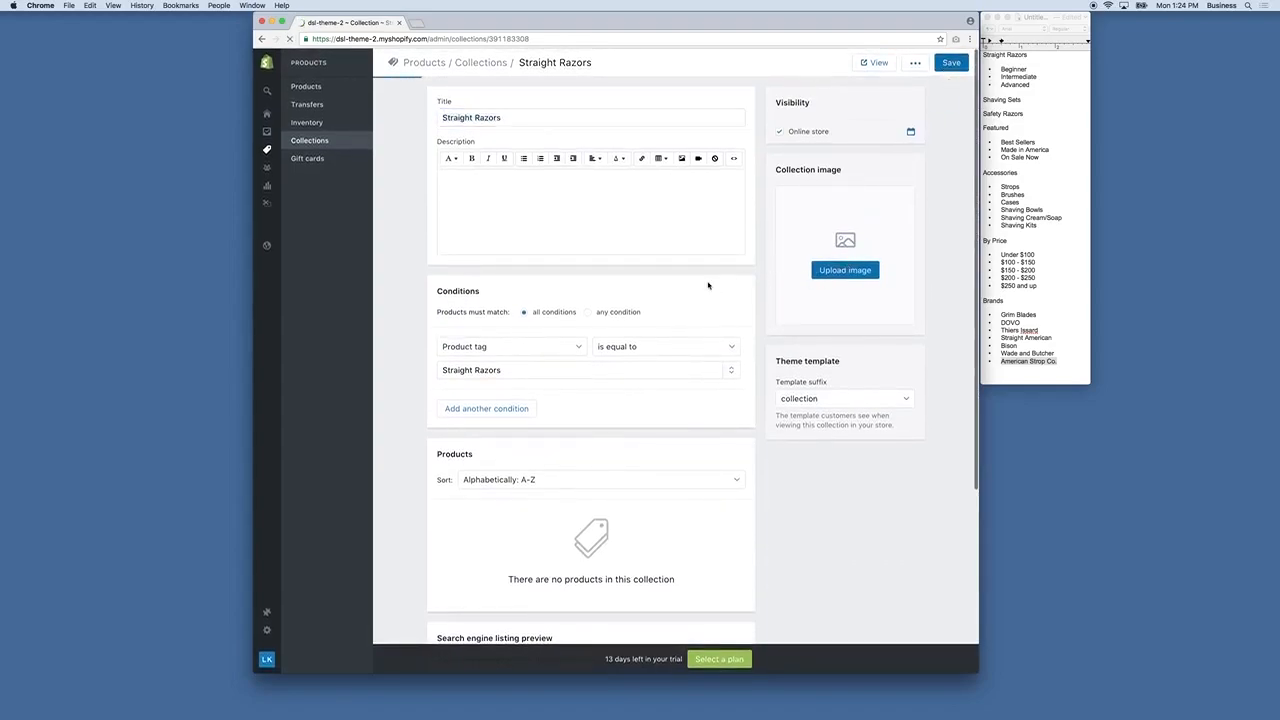
# - Return to the full collections list and check its names and conditions against the category outline in the TextEdit document
pyautogui.click(316, 142)
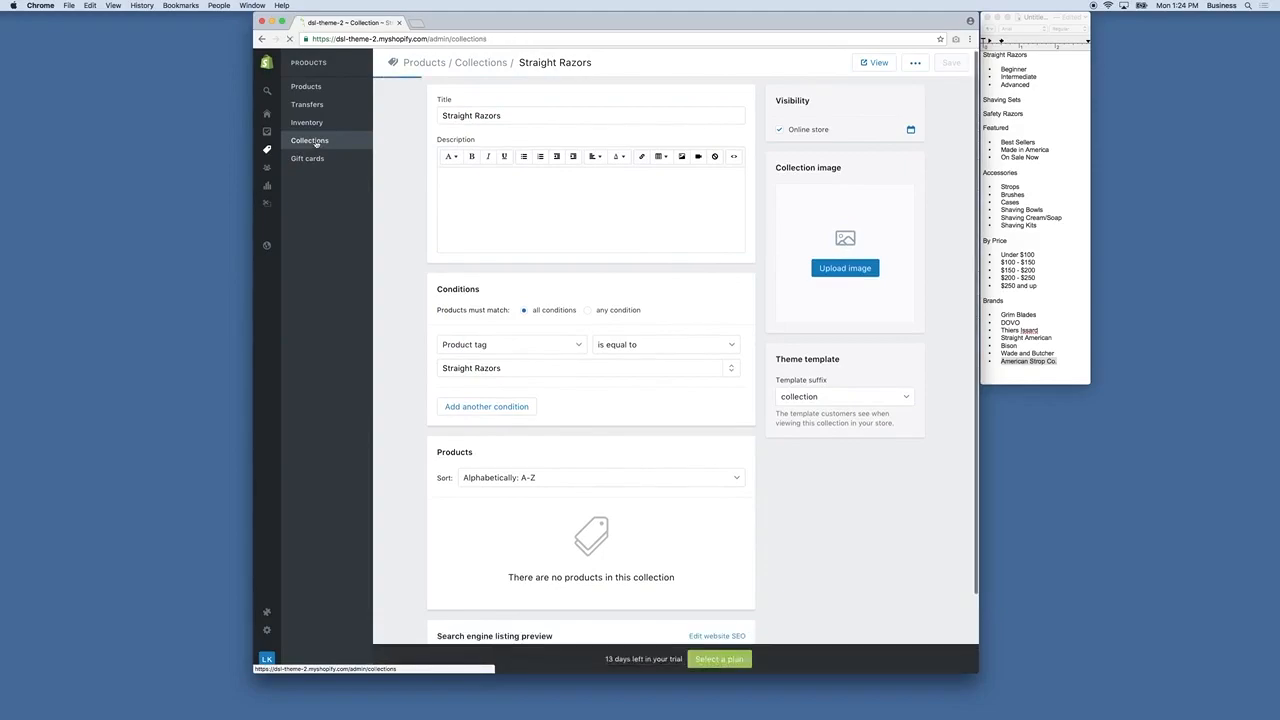
pyautogui.scroll(-5, 651, 275)
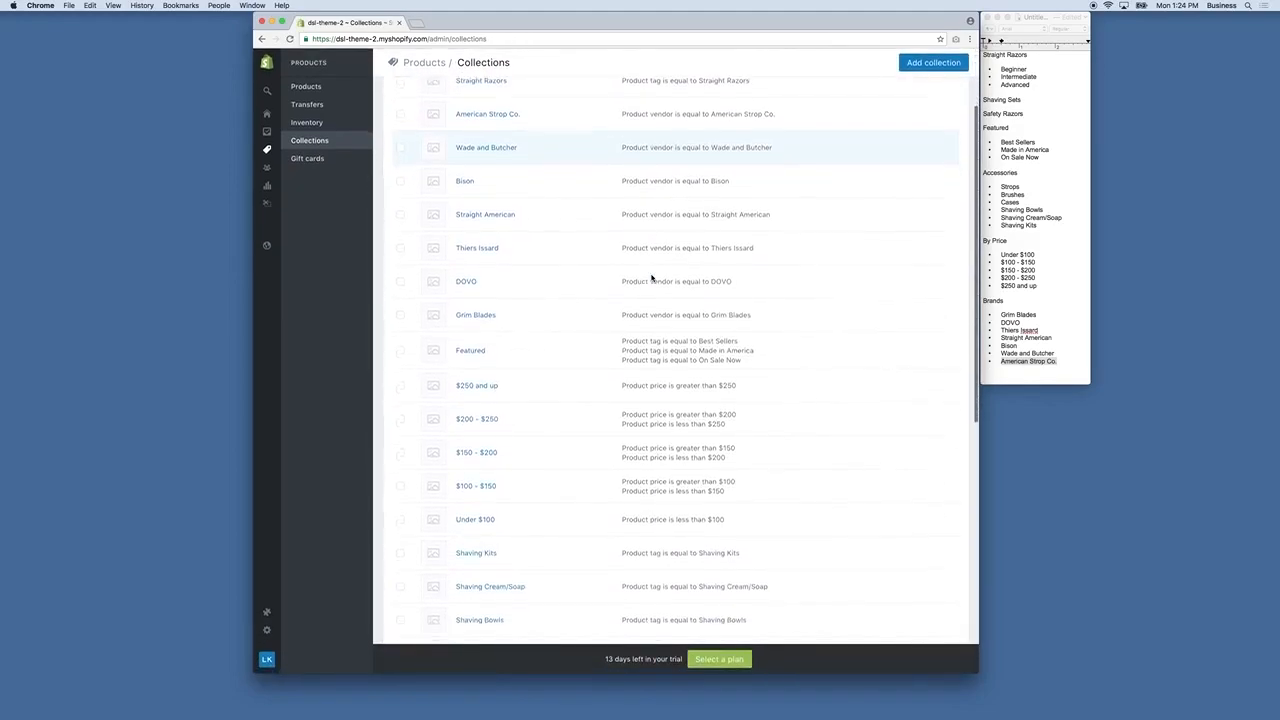
pyautogui.scroll(-1, 651, 275)
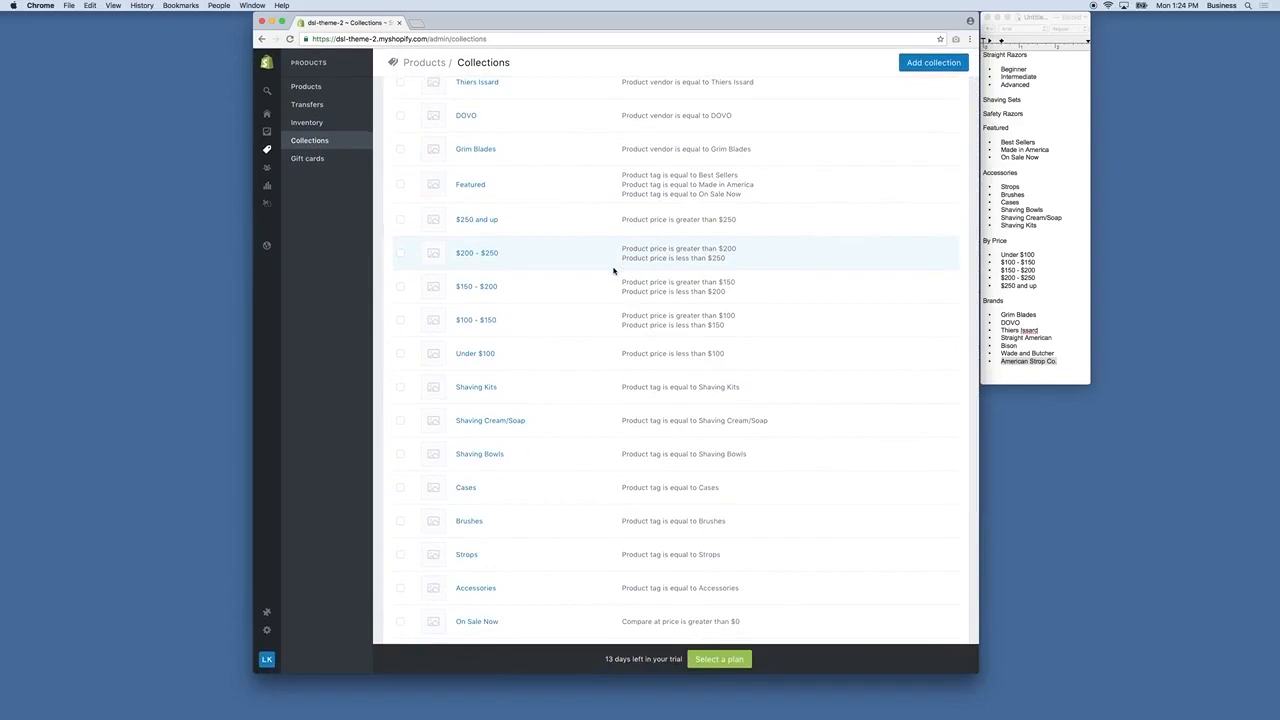
pyautogui.scroll(-5, 627, 330)
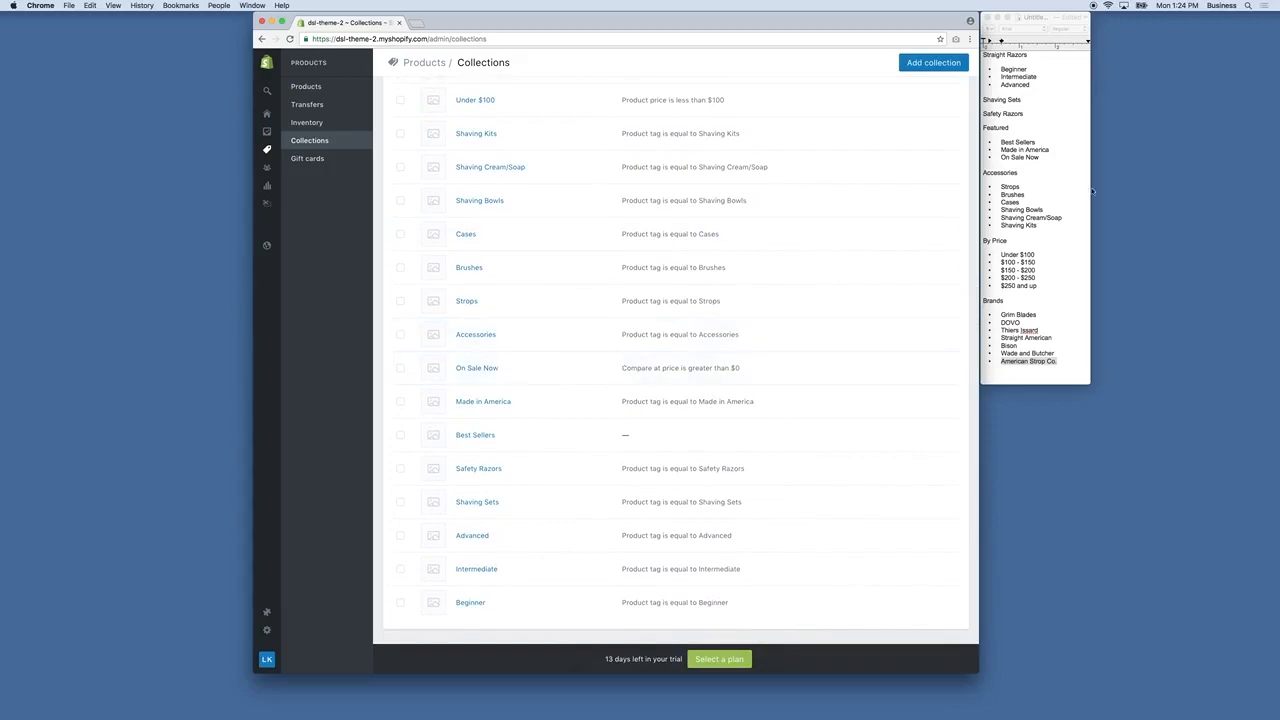
pyautogui.click(1064, 101)
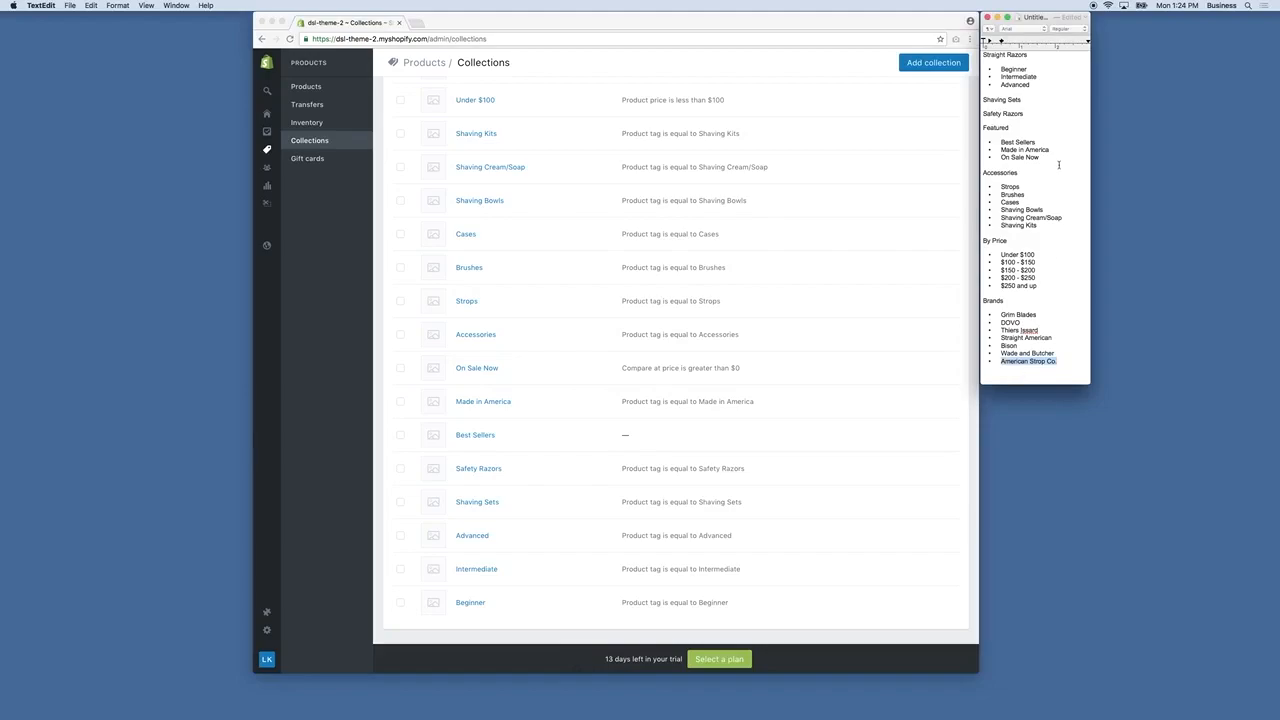
pyautogui.click(1073, 300)
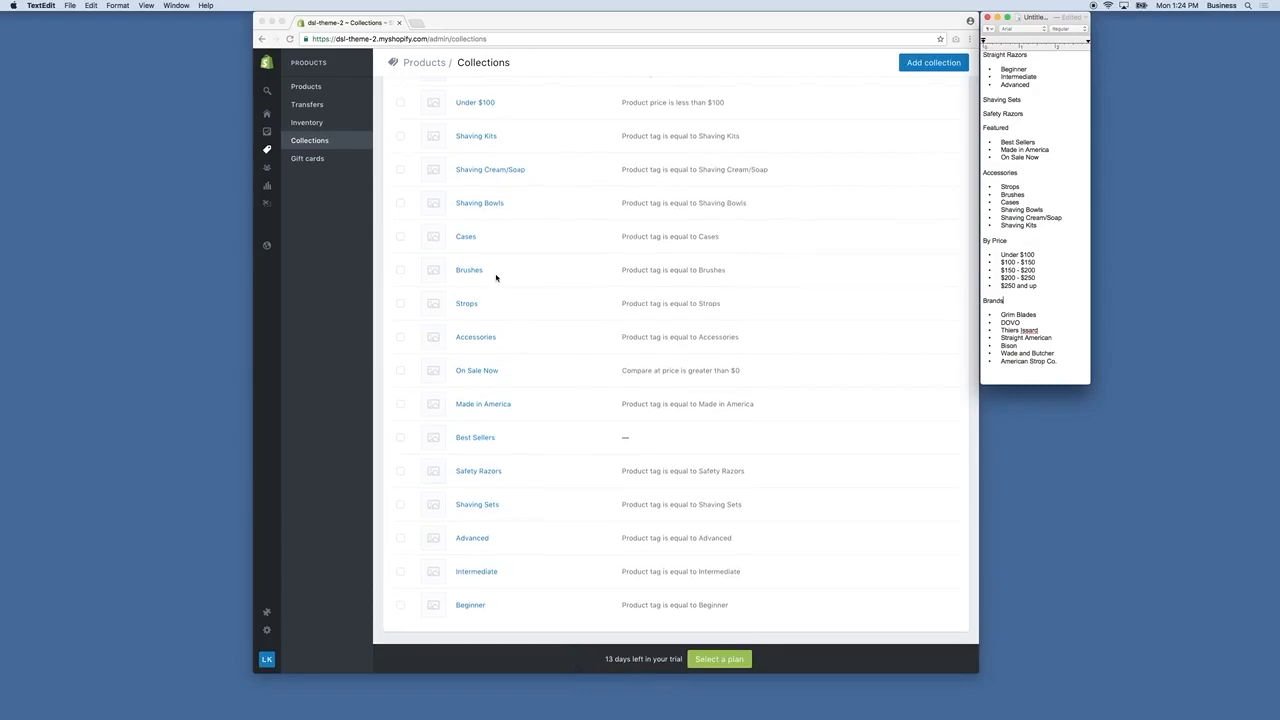
pyautogui.scroll(5, 480, 279)
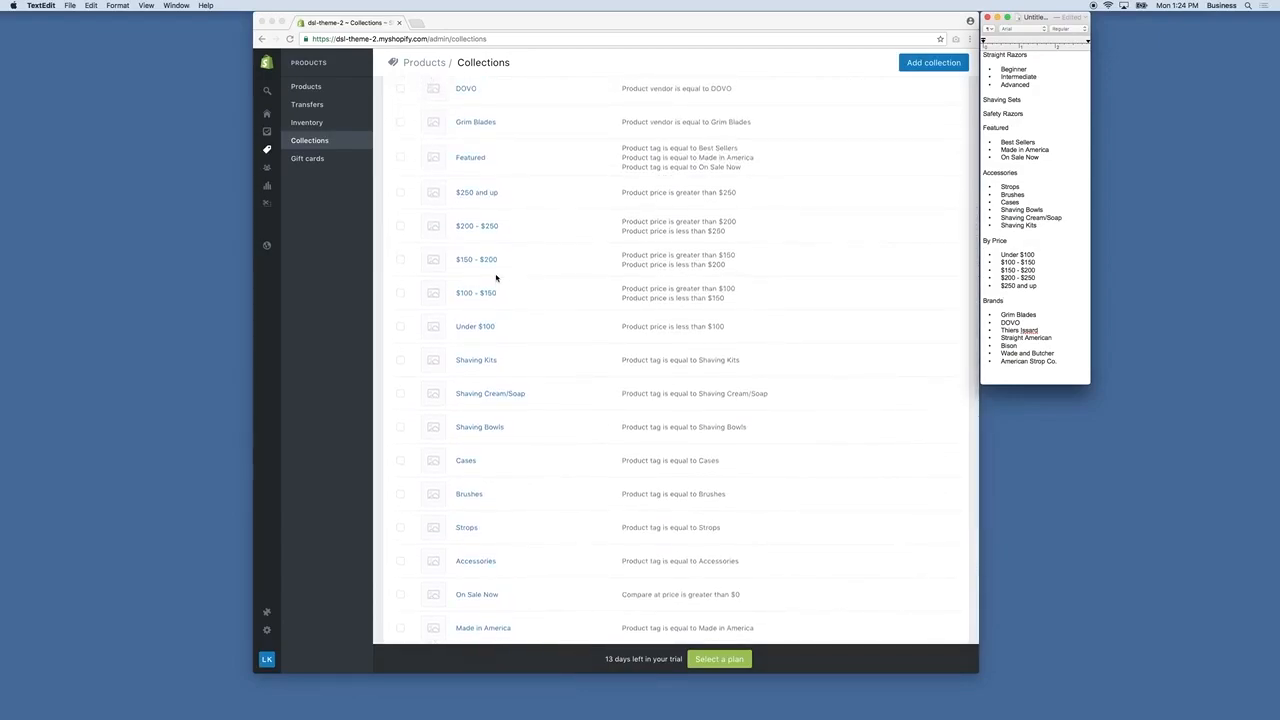